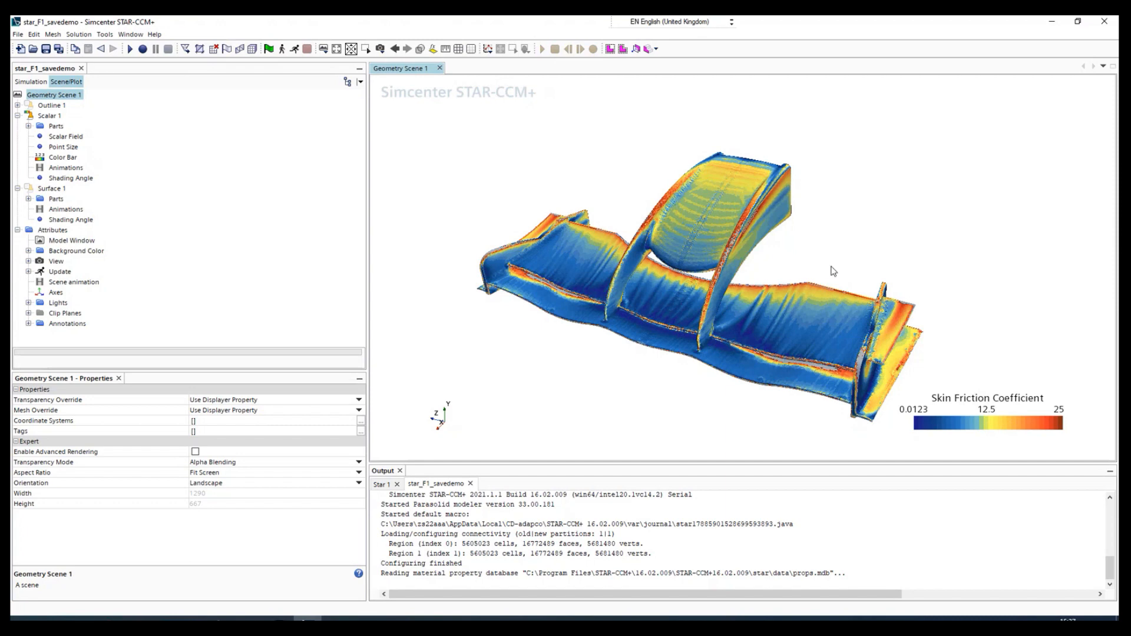
left_click_drag(690, 357, 743, 288)
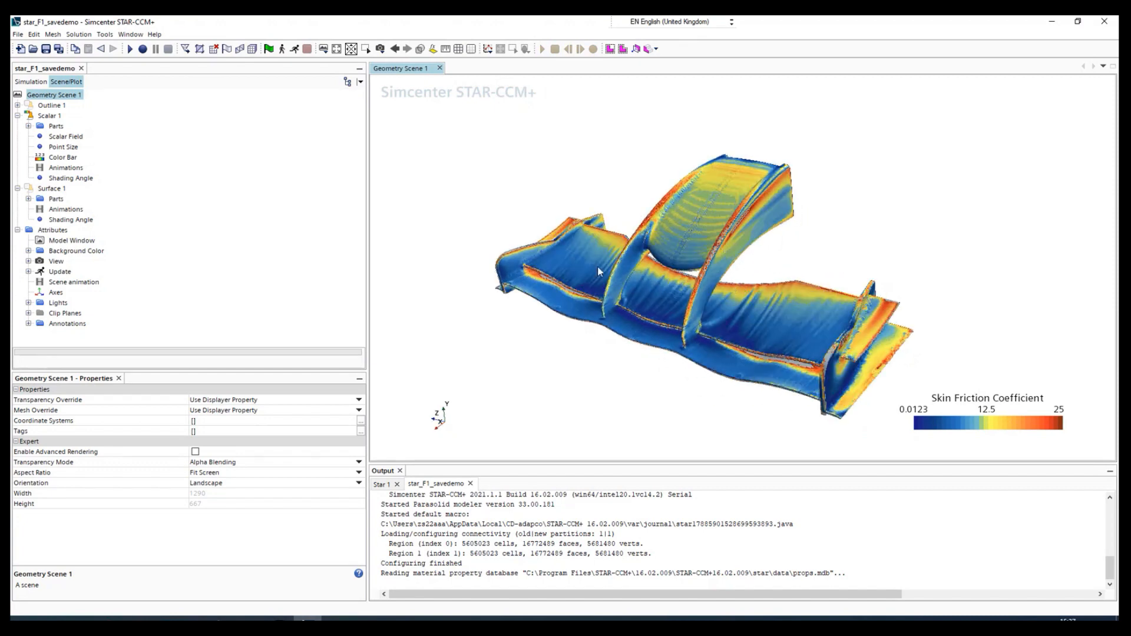
left_click_drag(597, 266, 581, 292)
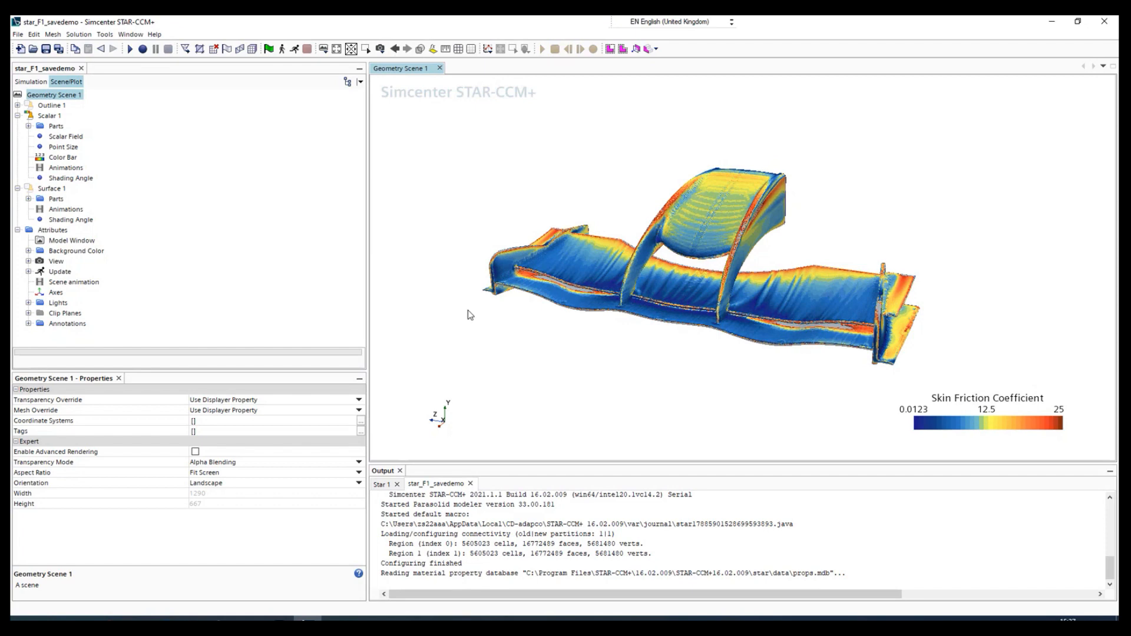
left_click_drag(734, 348, 601, 324)
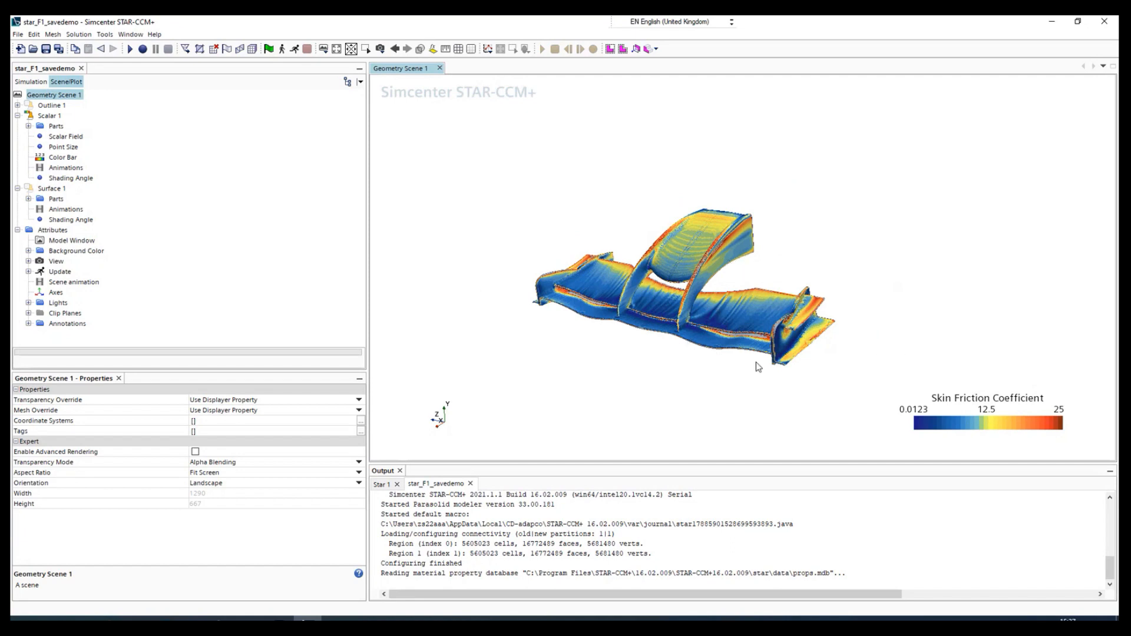
mouse_move(766, 373)
left_mouse_down()
mouse_move(589, 374)
mouse_move(587, 346)
mouse_move(634, 318)
mouse_move(782, 316)
mouse_move(613, 264)
left_mouse_up()
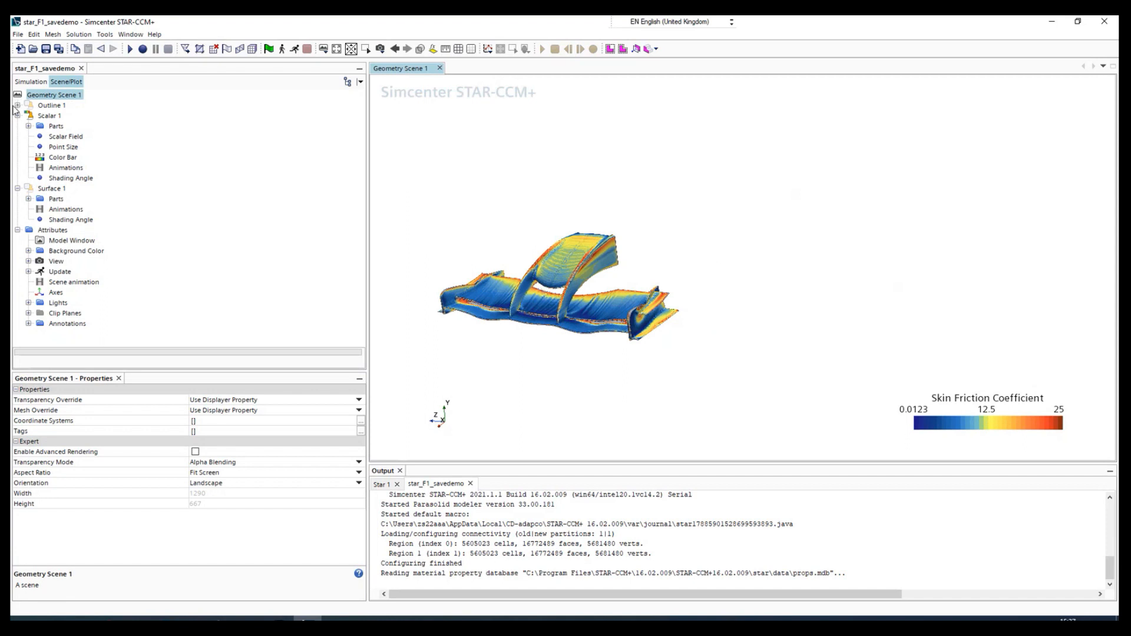
Switch to the simulation tree and collapse its Monitors, Scenes and Regions branches
left_click(18, 115)
left_click(31, 82)
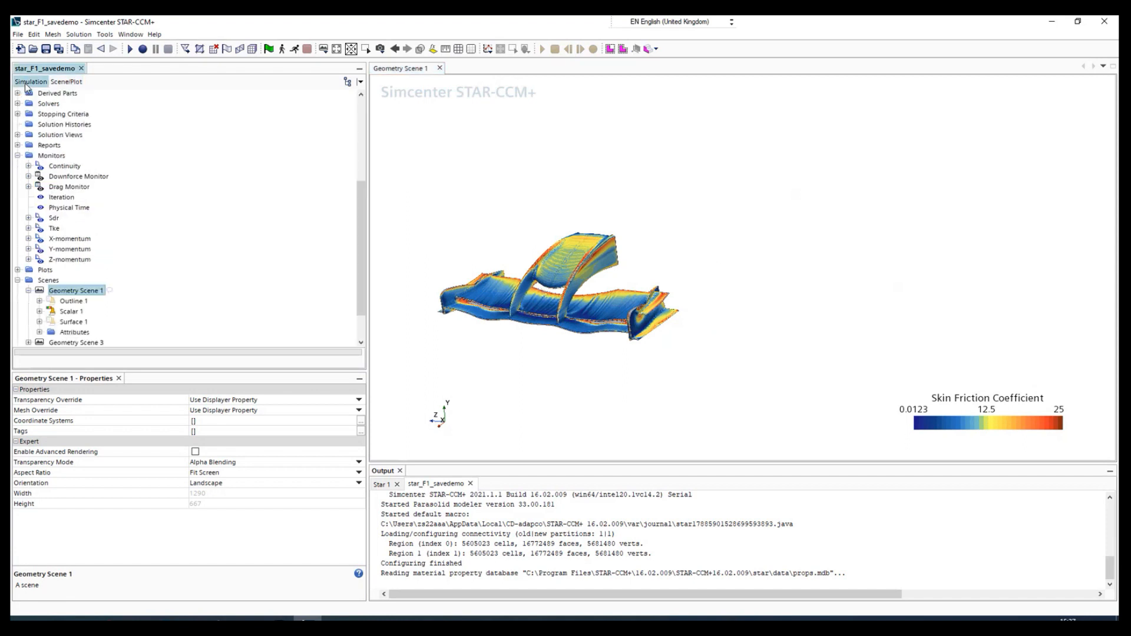
scroll(46, 258, "down", 2)
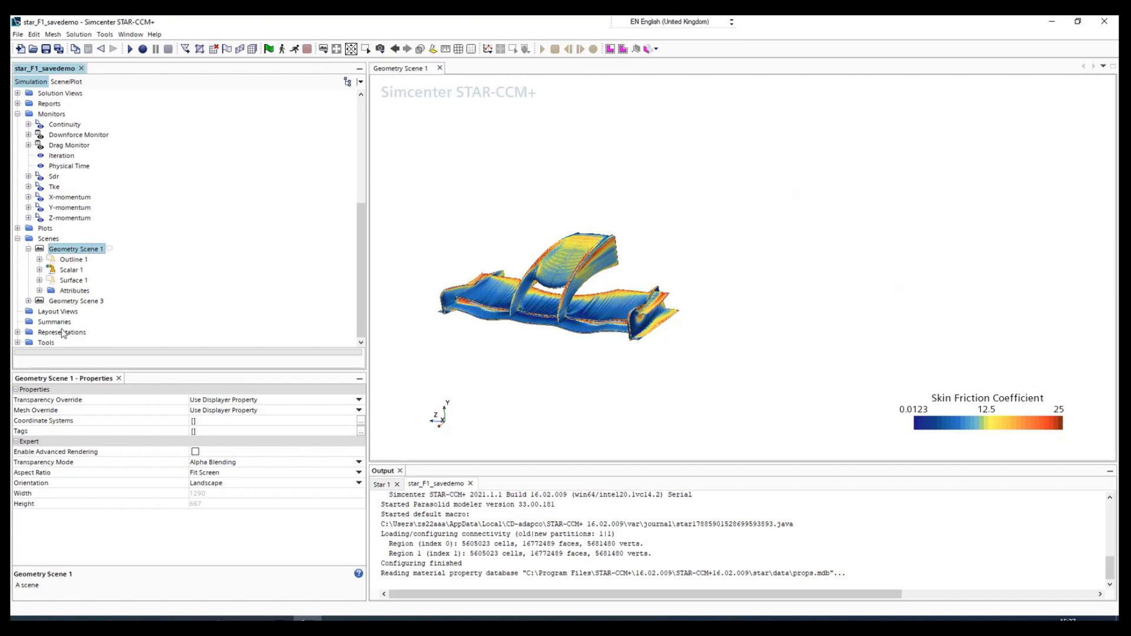
scroll(47, 274, "up", 3)
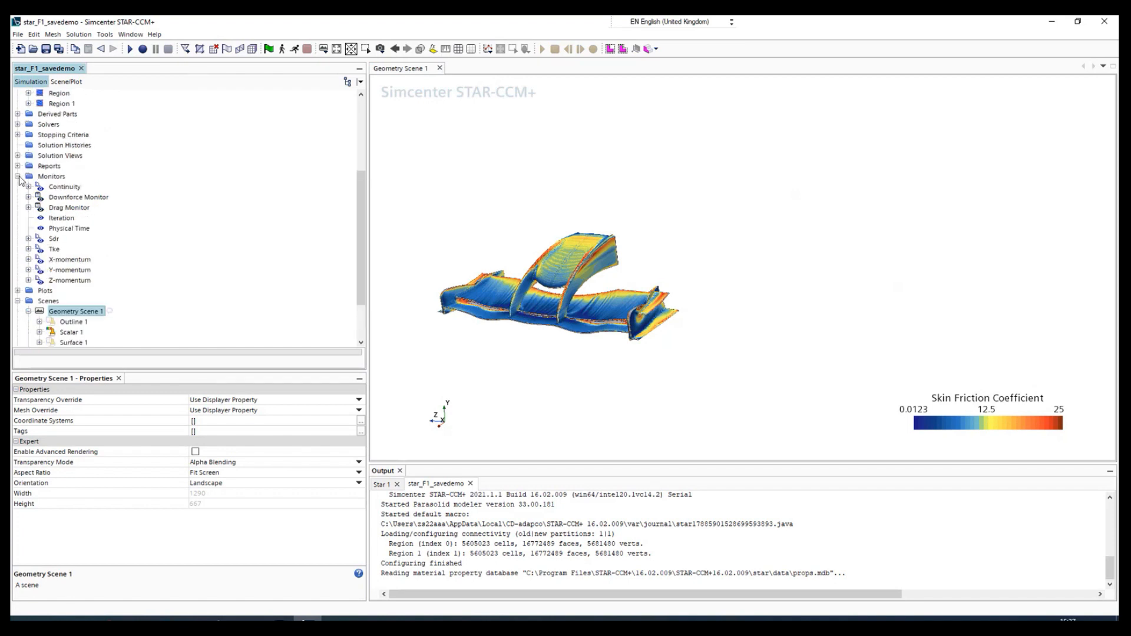
left_click(17, 180)
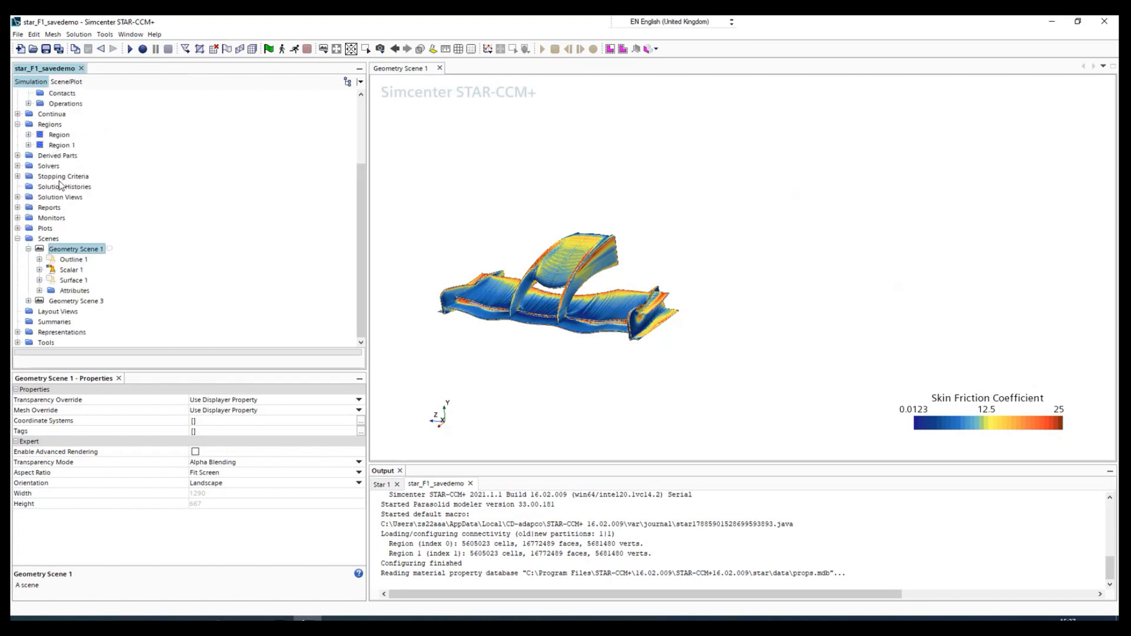
scroll(52, 218, "up", 2)
scroll(44, 220, "down", 2)
left_click(18, 239)
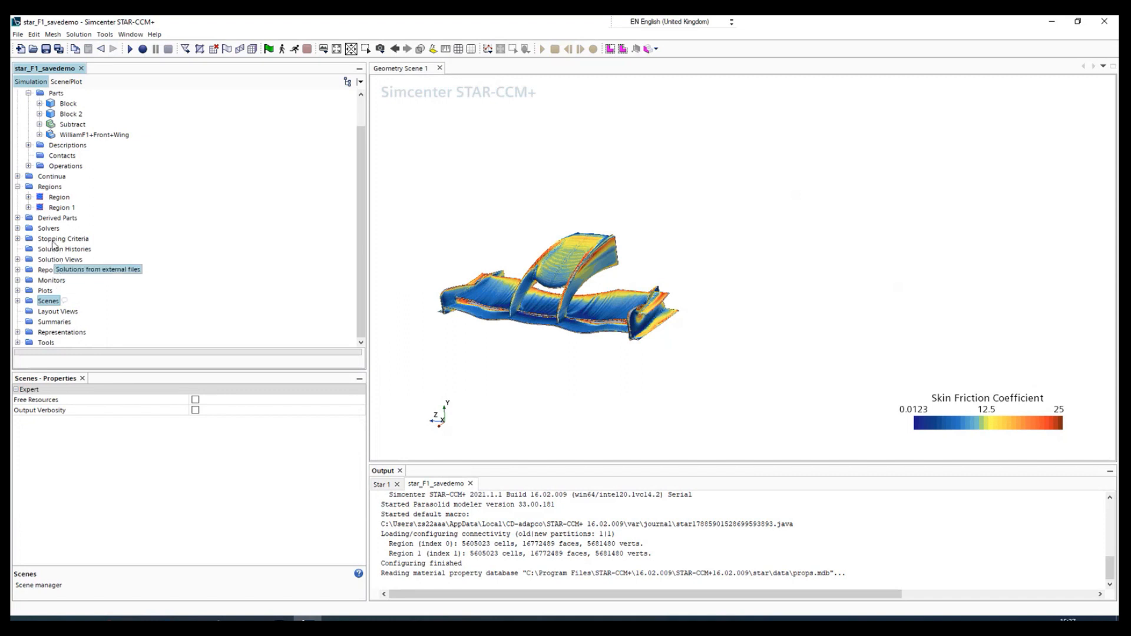
left_click(17, 187)
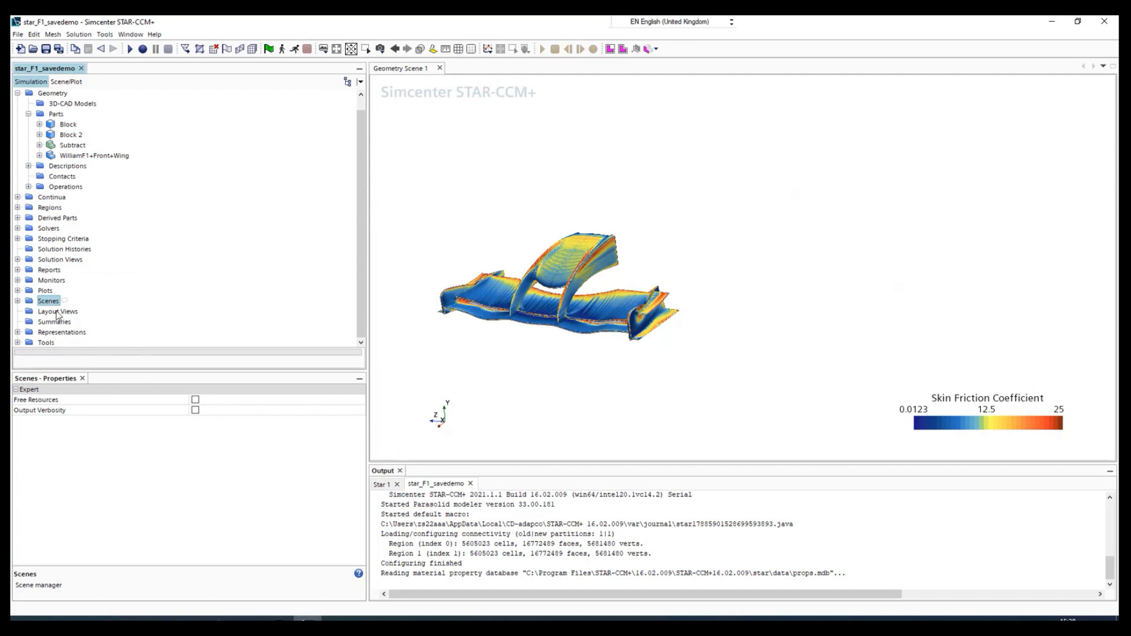
Look into the Reports and Solution Views branches, and collapse the Geometry branch of the simulation tree
left_click(18, 269)
left_click(17, 269)
left_click(17, 259)
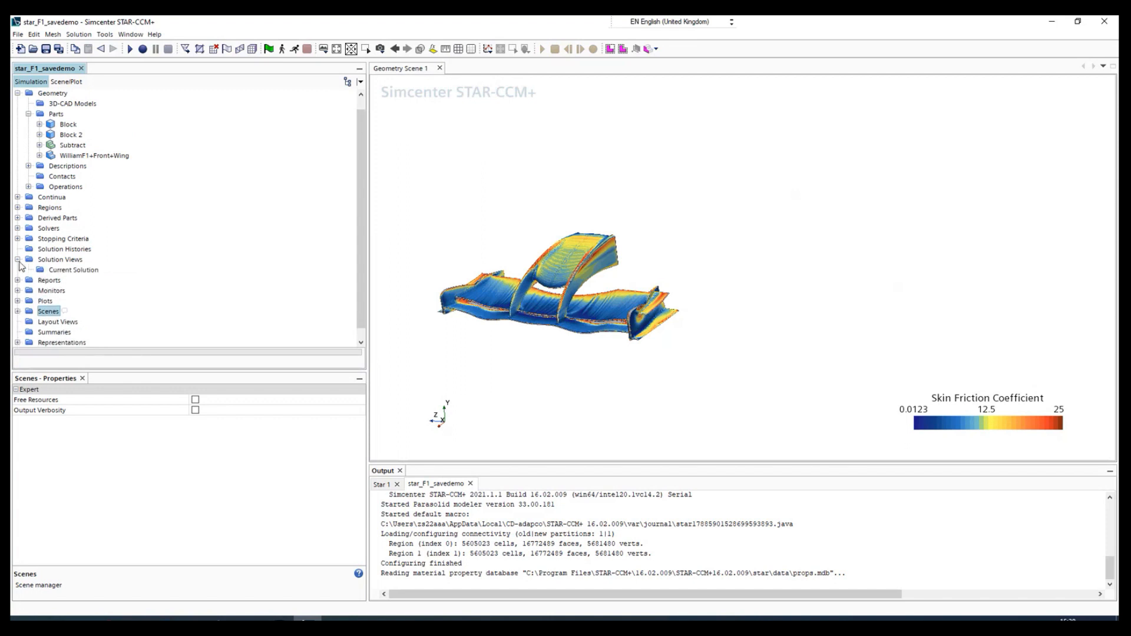
left_click(18, 259)
scroll(51, 239, "up", 1)
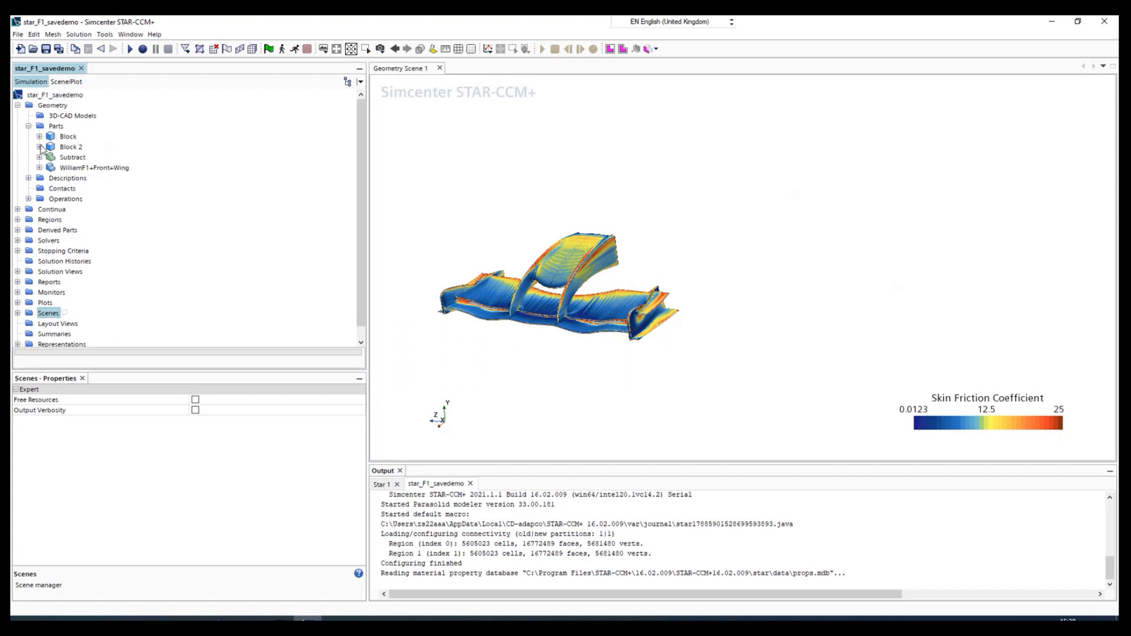
left_click(18, 106)
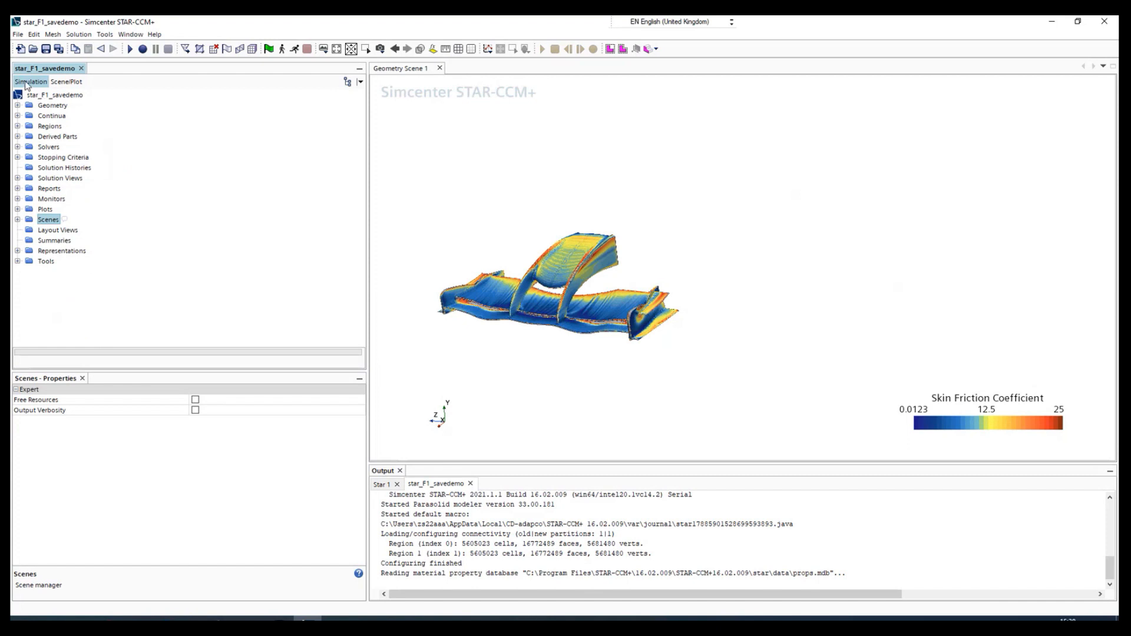
Look through the Solution Views, Solution Histories, Stopping Criteria and Solvers nodes of the simulation tree
left_click(59, 178)
left_click(56, 168)
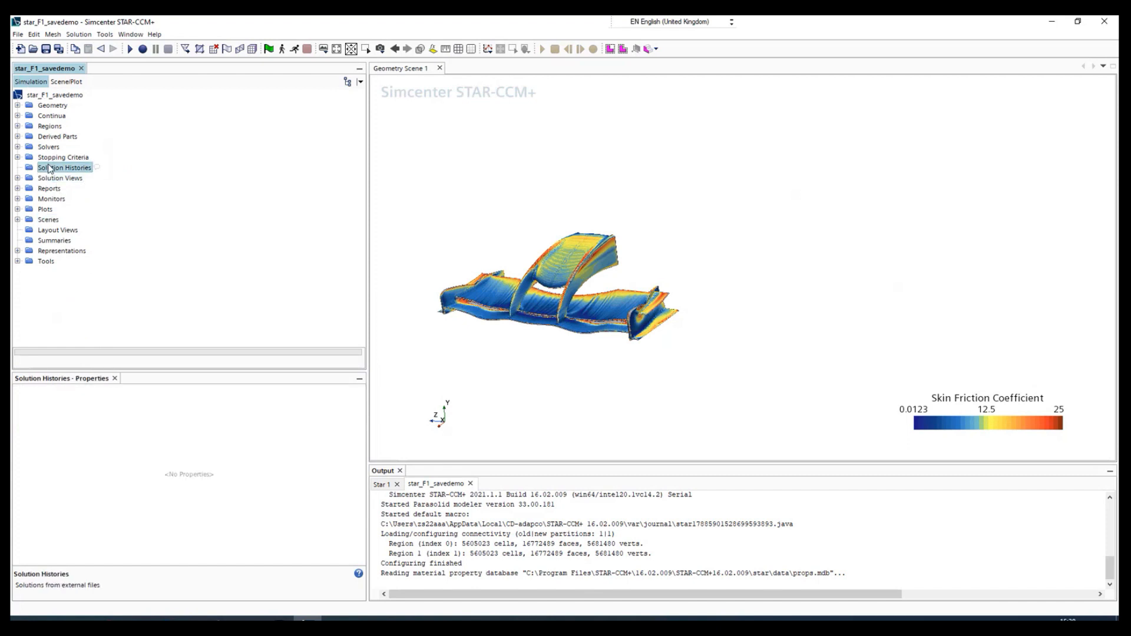
left_click(42, 157)
left_click(18, 157)
left_click(18, 158)
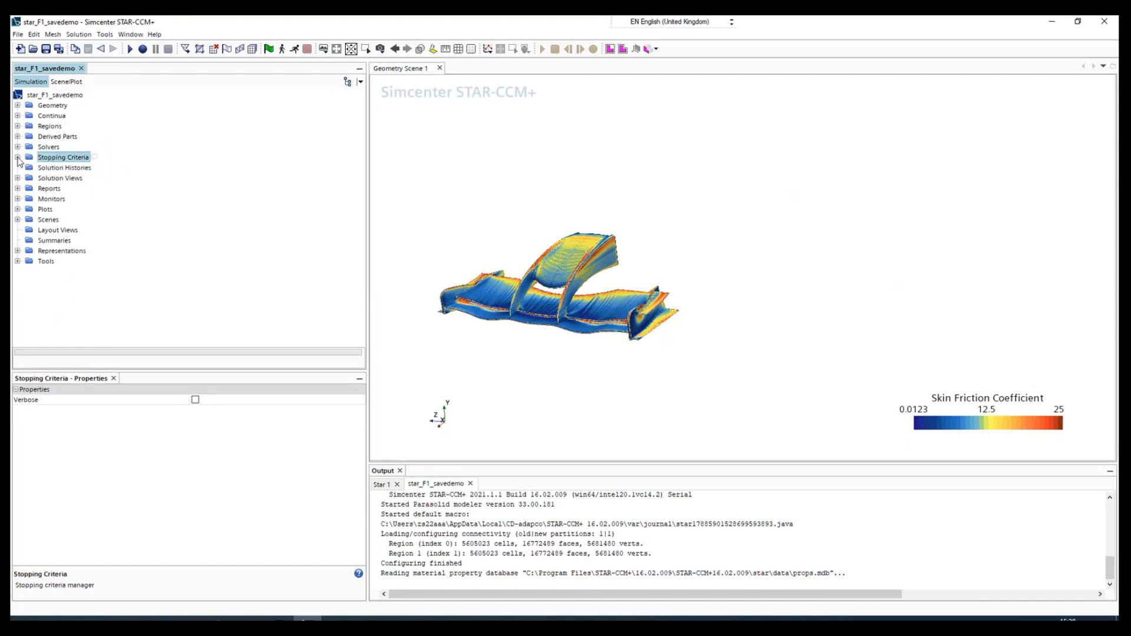
left_click(18, 147)
left_click(17, 147)
Delete all existing derived parts from Isosurface through Streamline
left_click(18, 136)
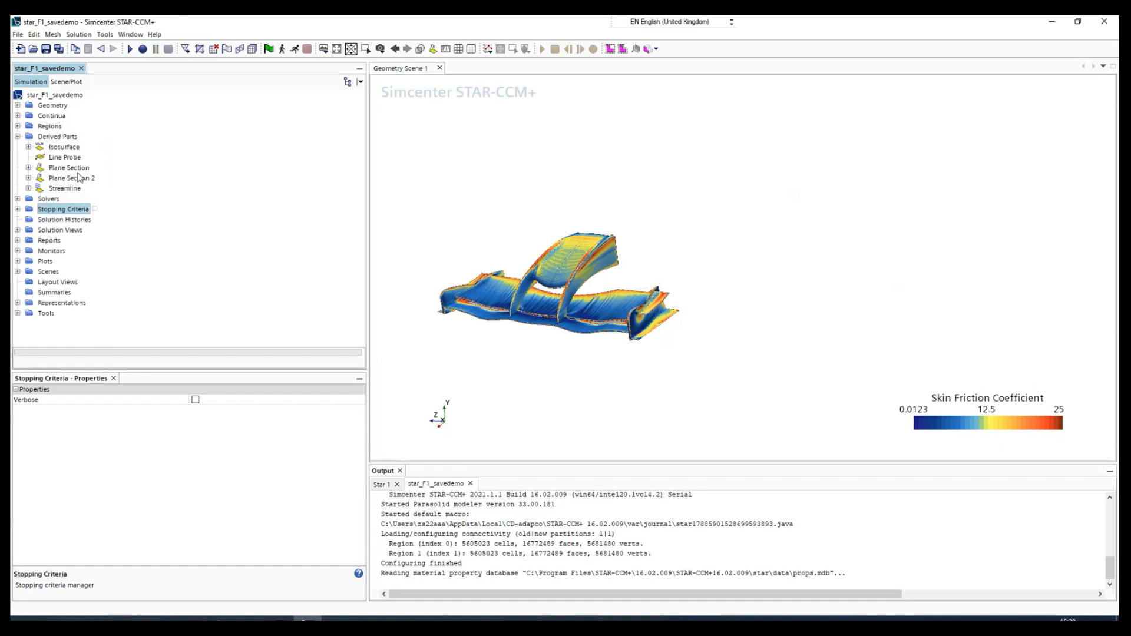
left_click(64, 147)
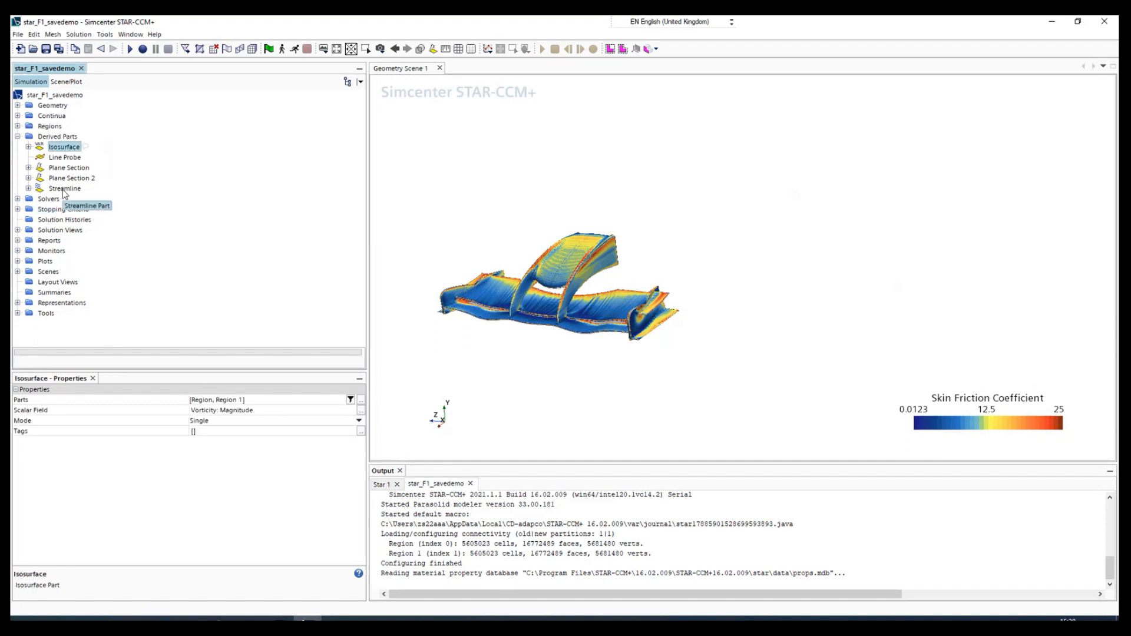
left_click(64, 188, "shift")
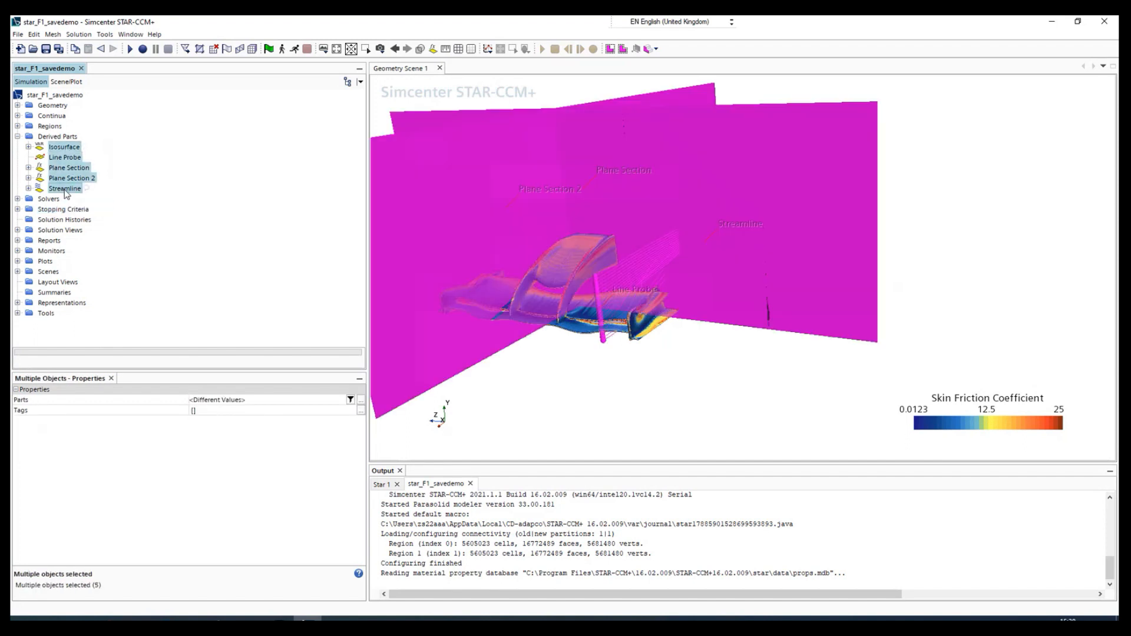
key("Delete")
key("Return")
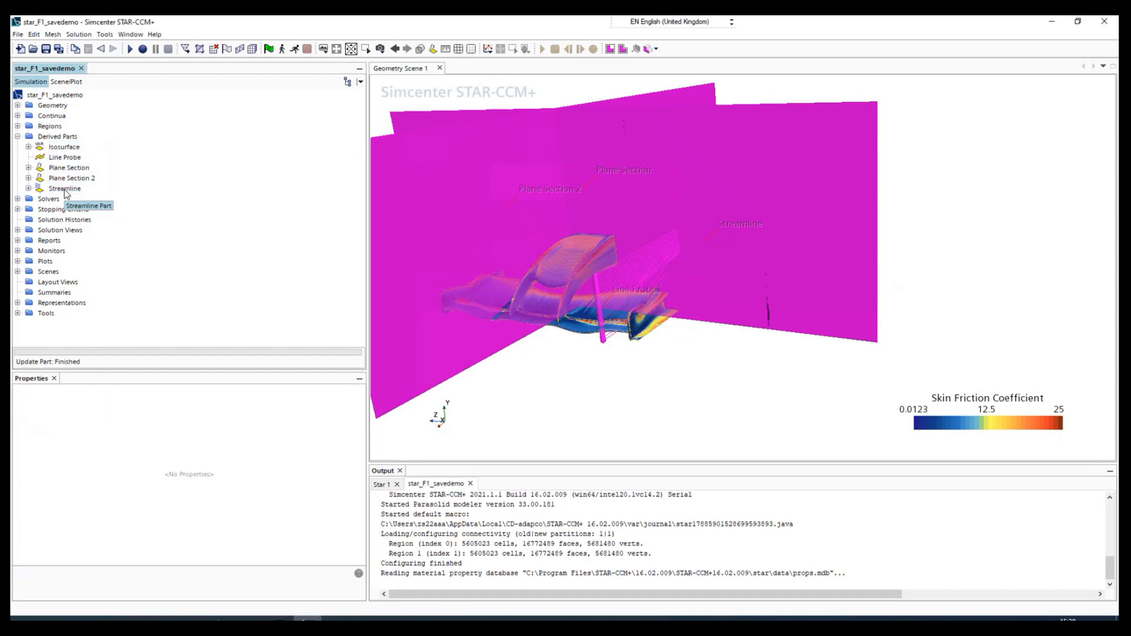
left_click(70, 138)
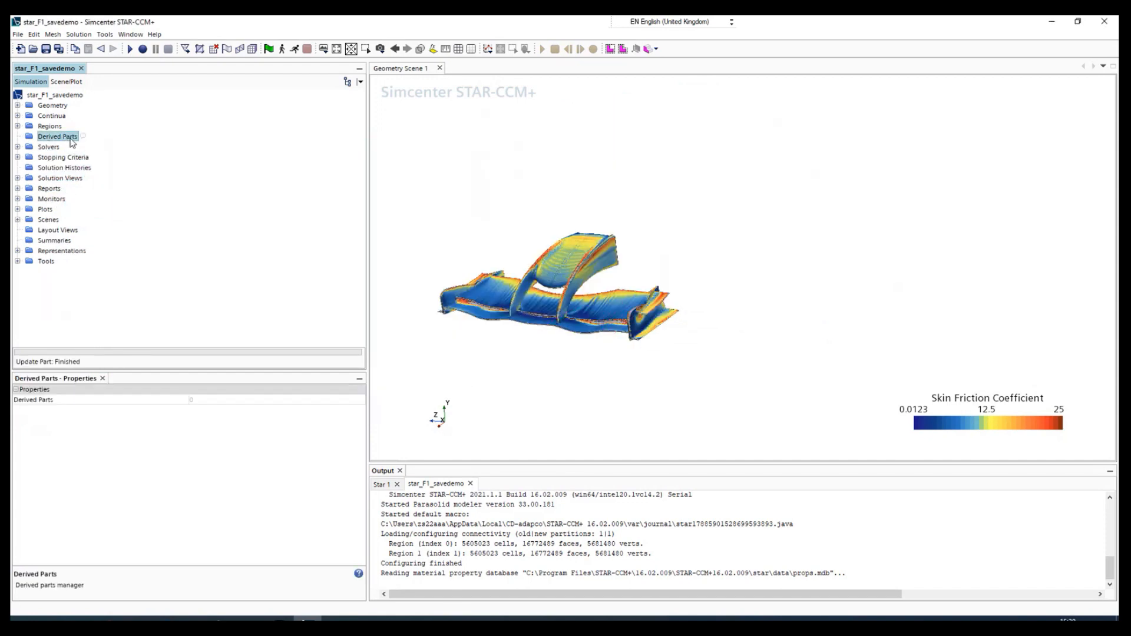
Start a new plane section under Derived Parts and set its x and y origin to 0 m
right_click(47, 135)
mouse_move(92, 145)
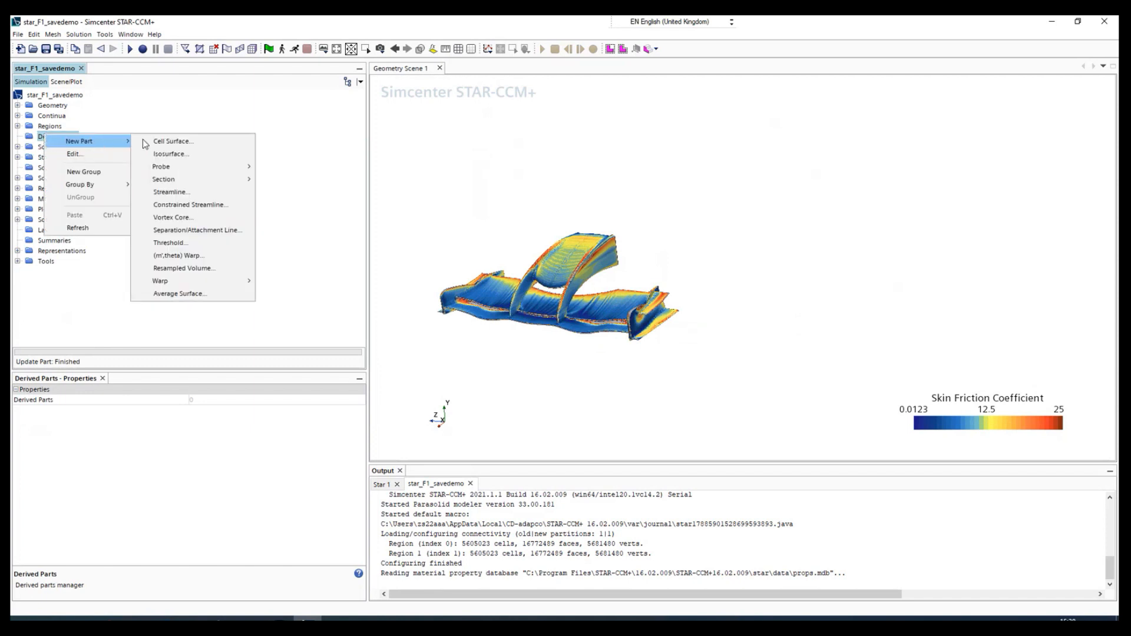
right_click(36, 137)
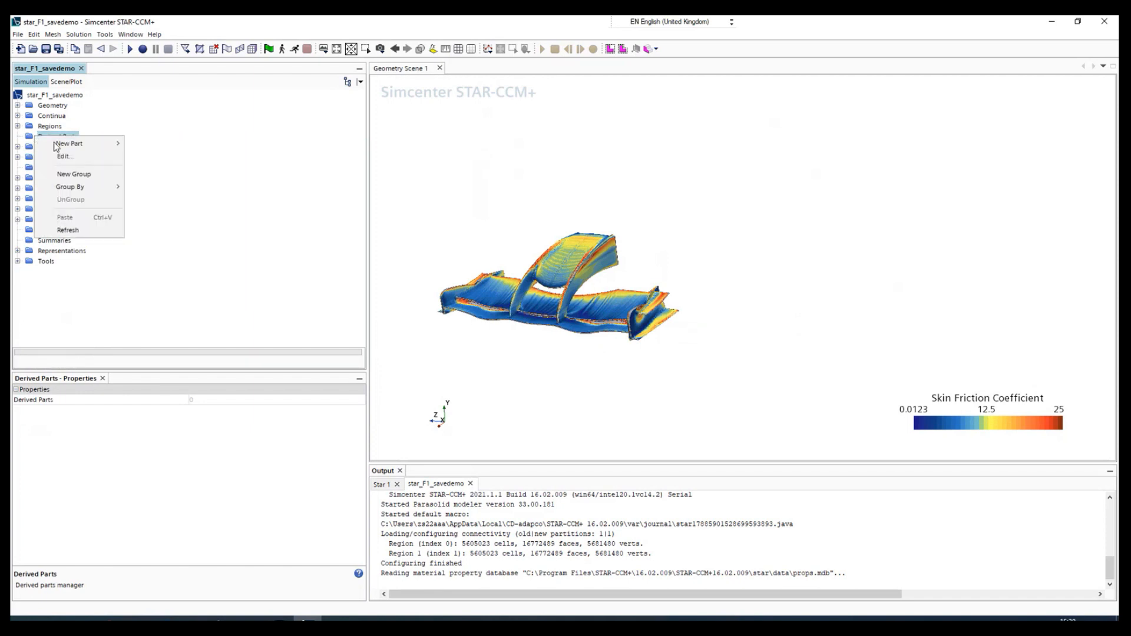
mouse_move(65, 145)
mouse_move(179, 185)
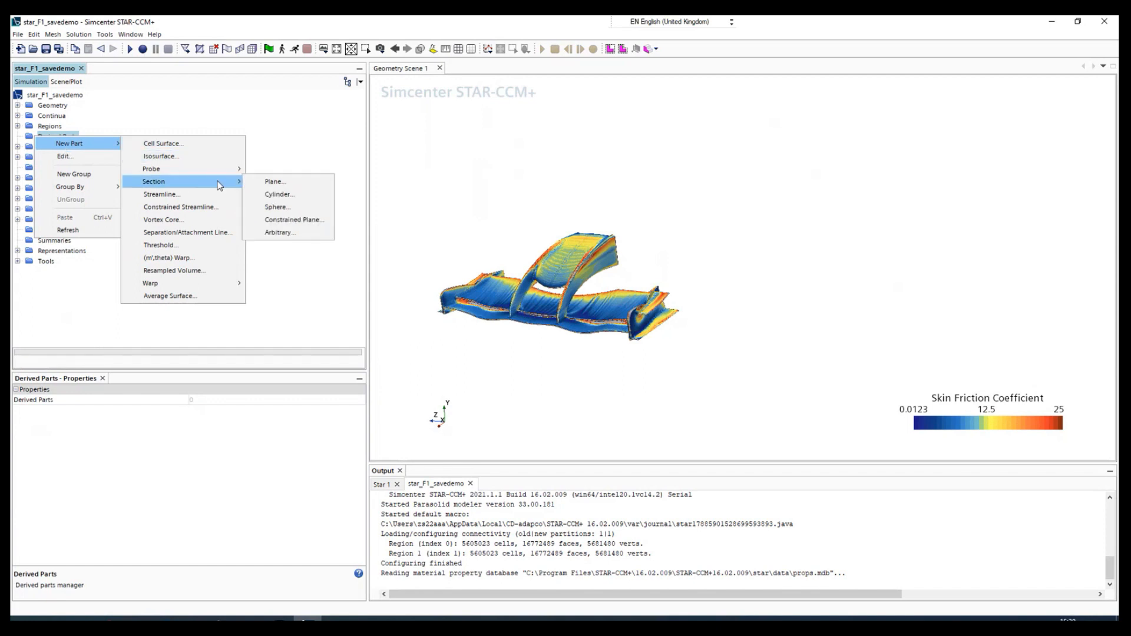
left_click(273, 184)
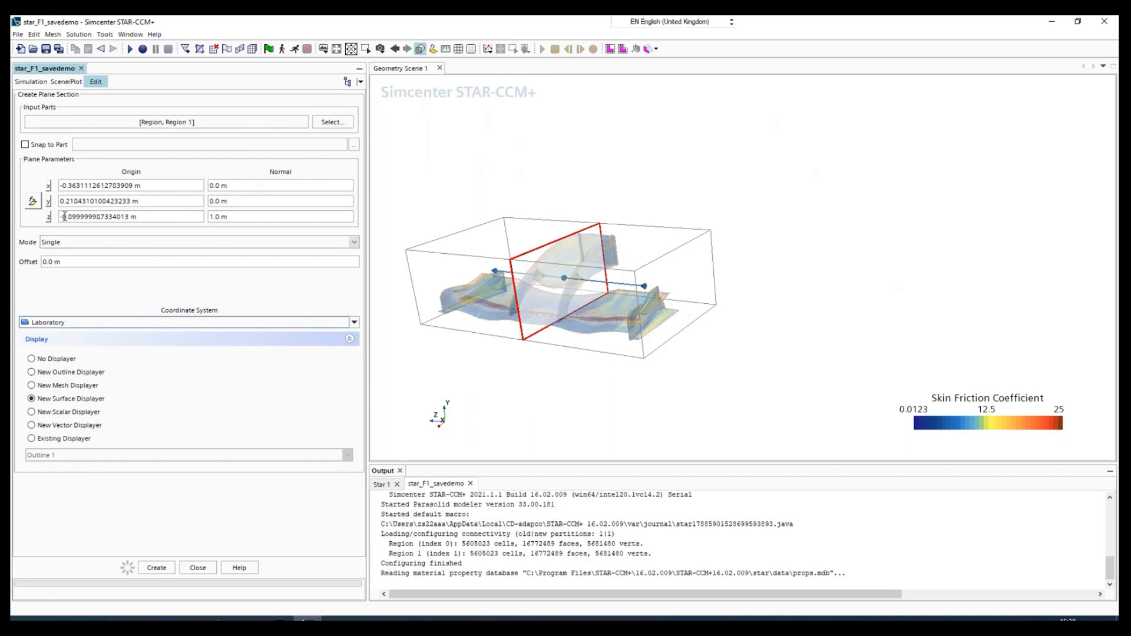
left_click(80, 186)
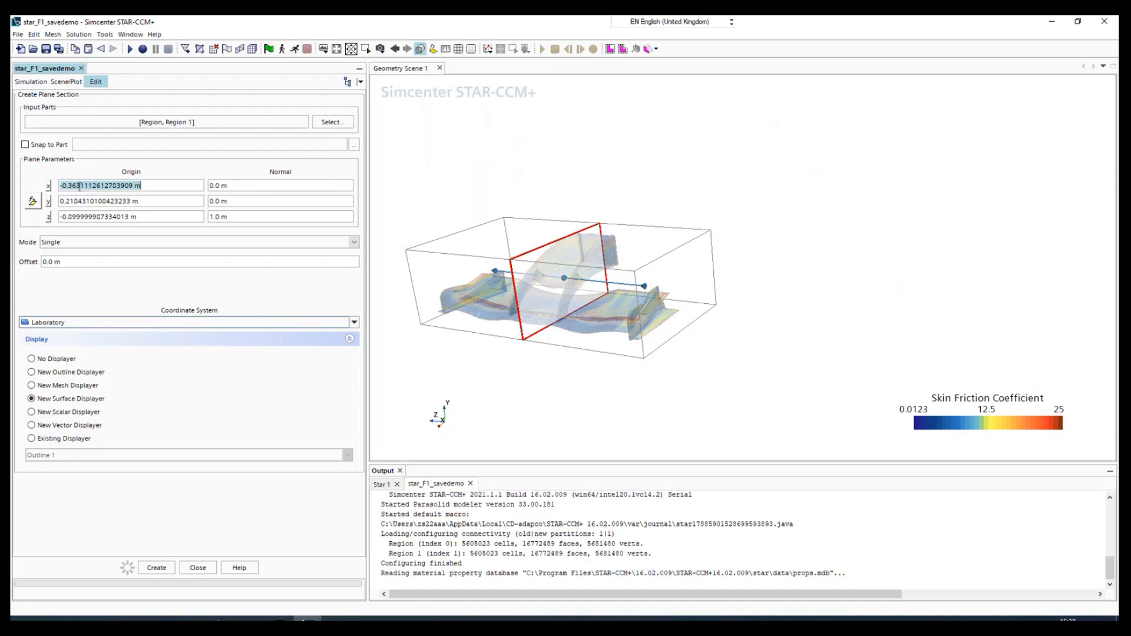
type("0")
key("Tab")
type("0")
key("Tab")
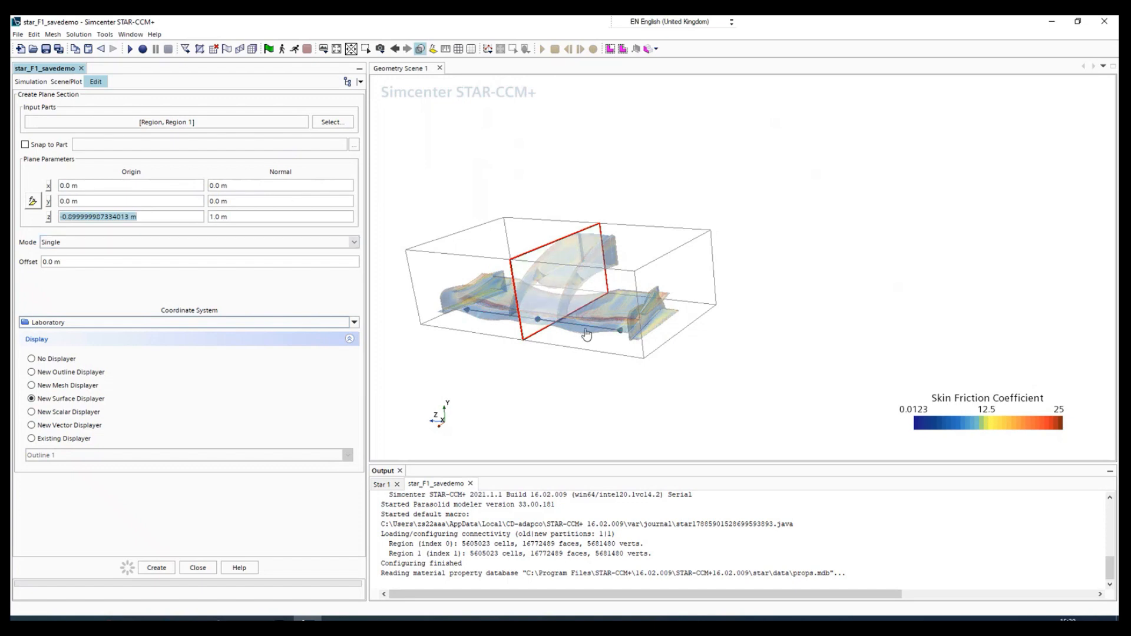
Try adjusting the section plane directly in the scene, and reset its normal to 0, 0, 1 m
left_click(560, 325)
left_click_drag(559, 324, 580, 324)
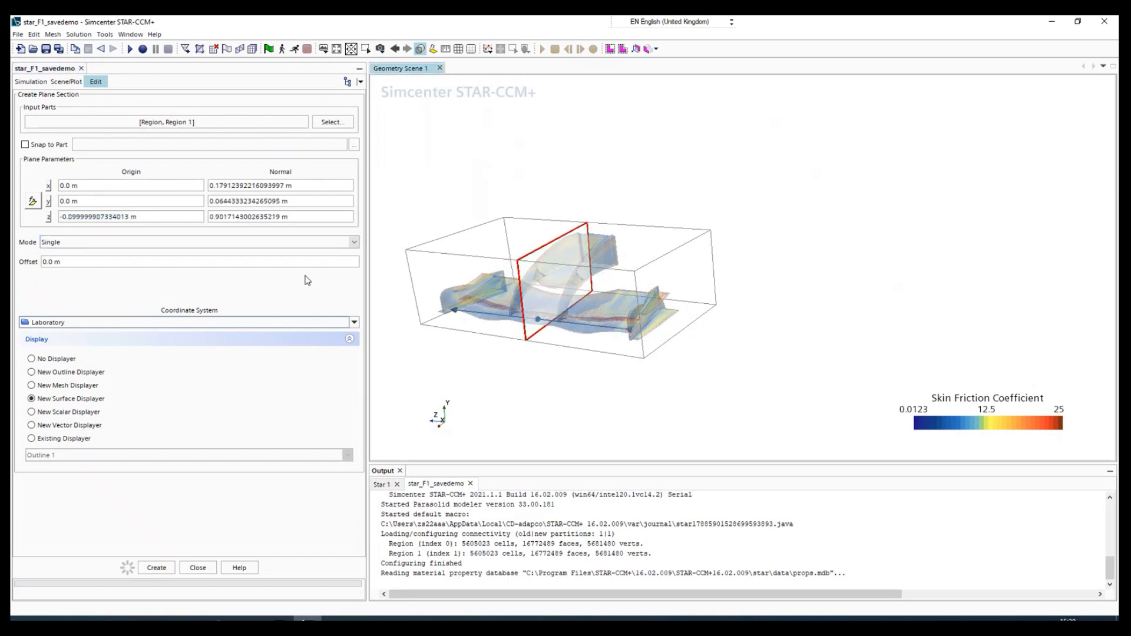
left_click(246, 186)
triple_click(246, 186)
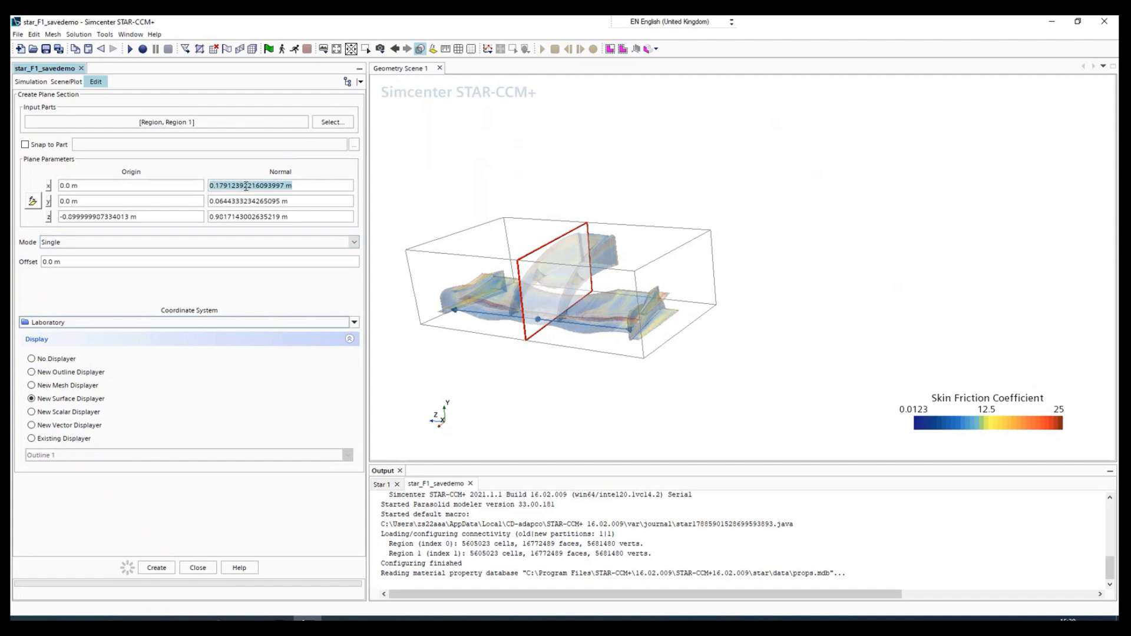
type("0")
key("Tab")
type("0")
key("Tab")
type("1")
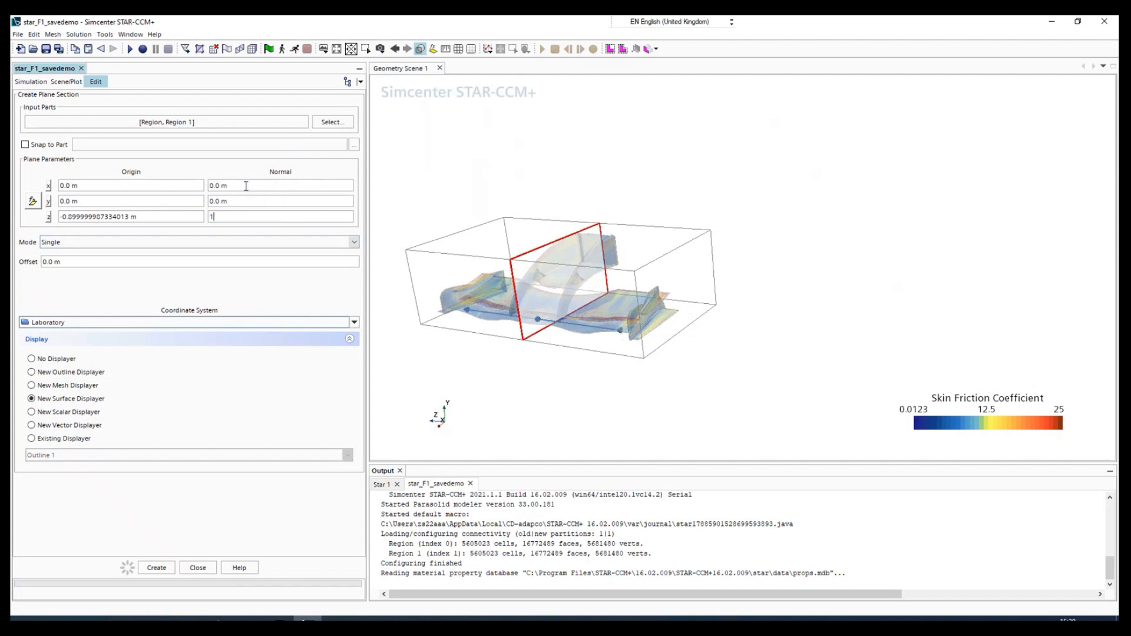
Set the section plane's z origin to -1 m
triple_click(154, 217)
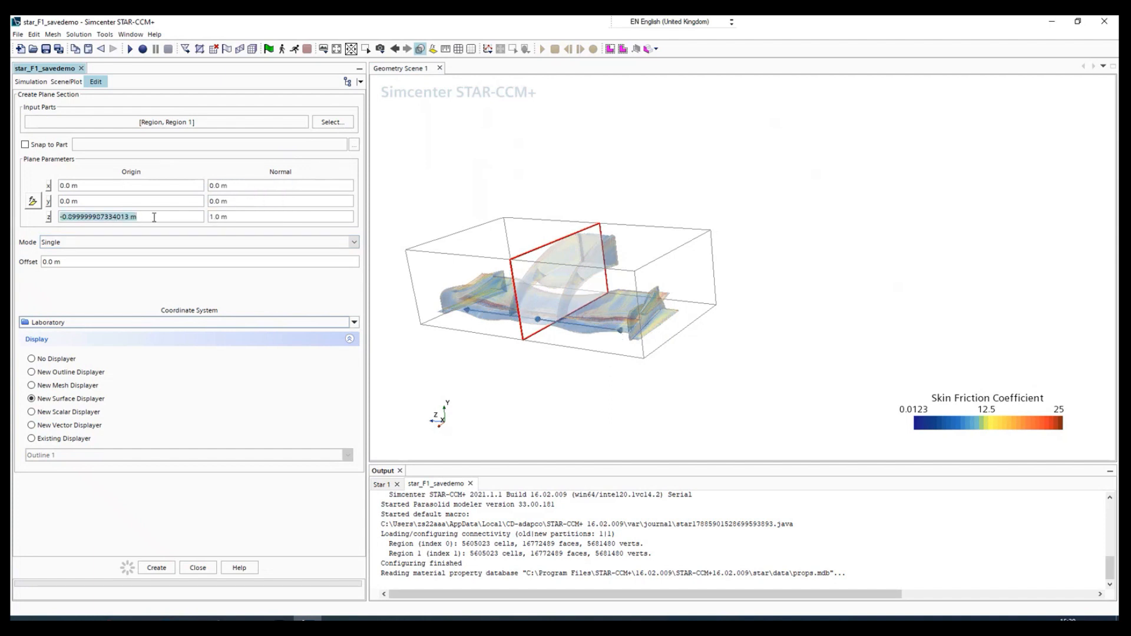
type("0")
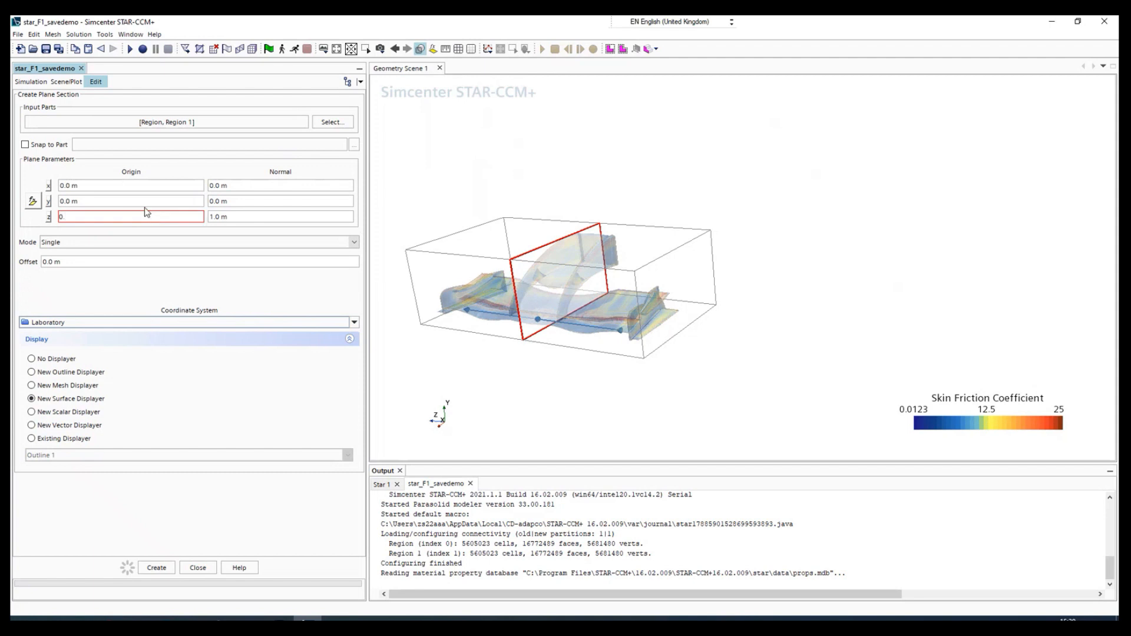
key("BackSpace")
type("-1")
left_click(573, 383)
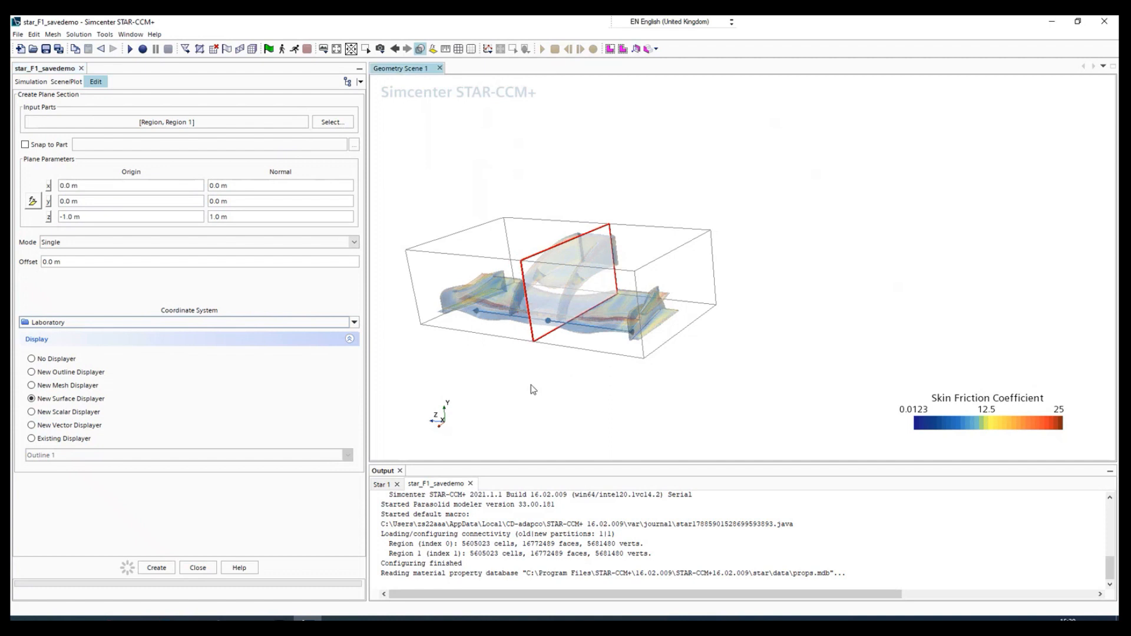
Set the section plane's z origin to -1.5 m
mouse_move(533, 385)
left_mouse_down()
mouse_move(673, 372)
mouse_move(646, 368)
left_mouse_up()
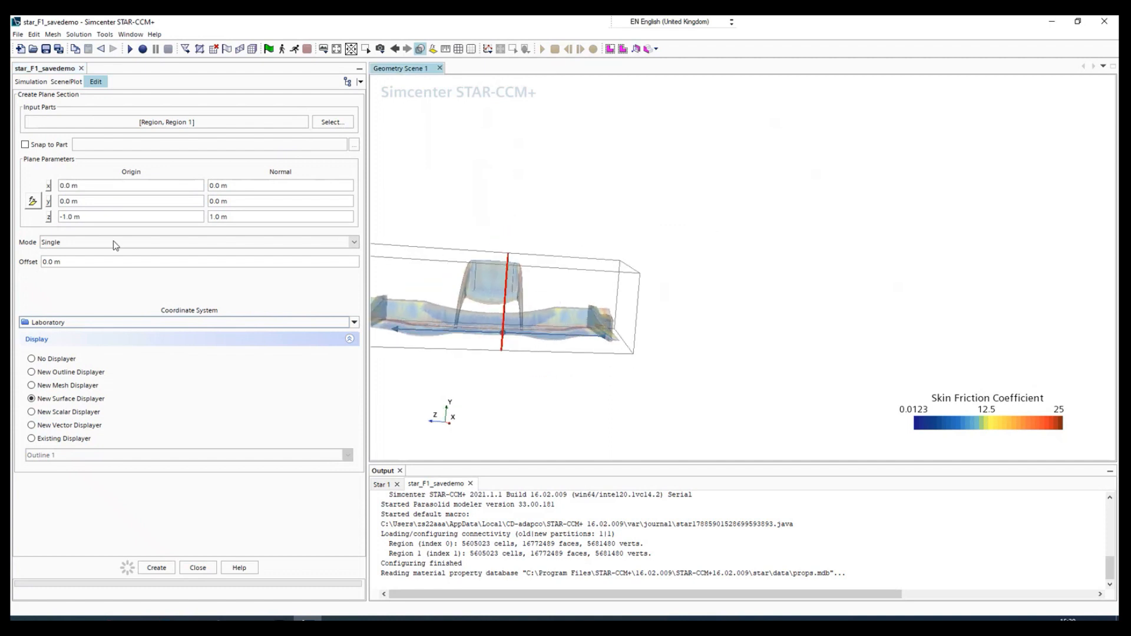
left_click(78, 217)
left_click(85, 219)
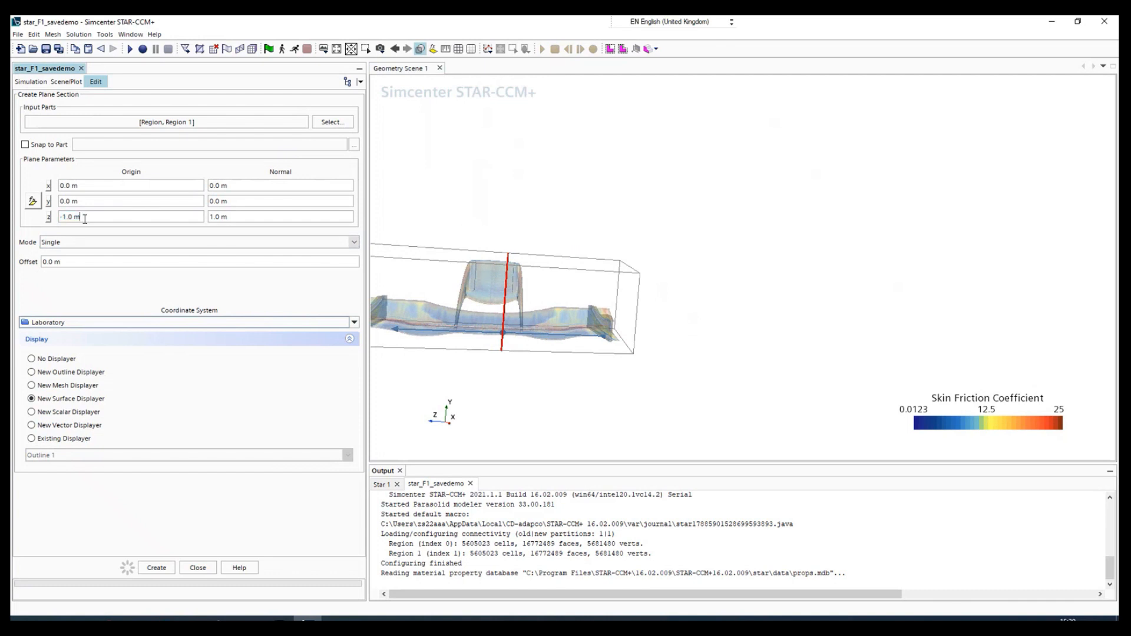
key("Return")
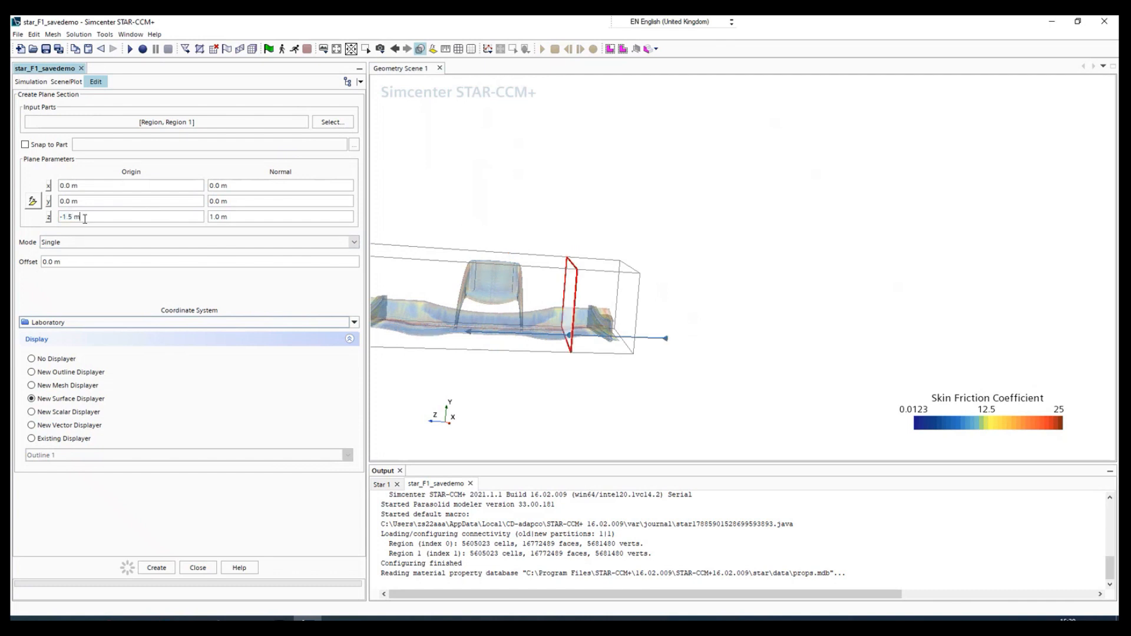
Set the section plane's z origin to -1.3 m, then create the plane section with a new surface displayer
left_click_drag(510, 373, 420, 299)
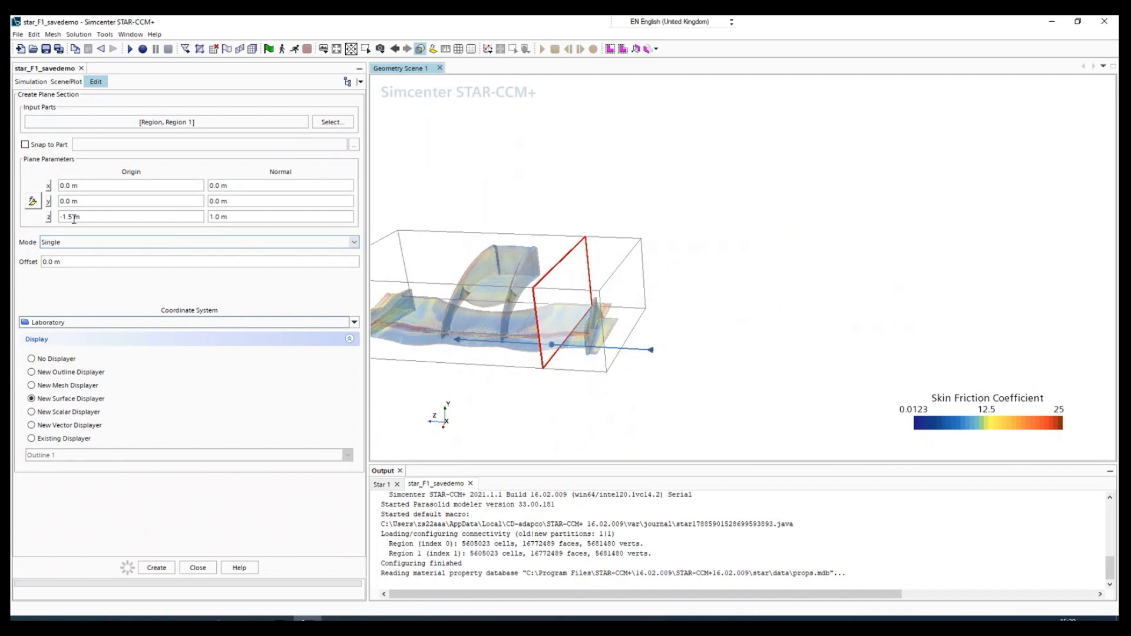
left_click(74, 218)
left_click(73, 218)
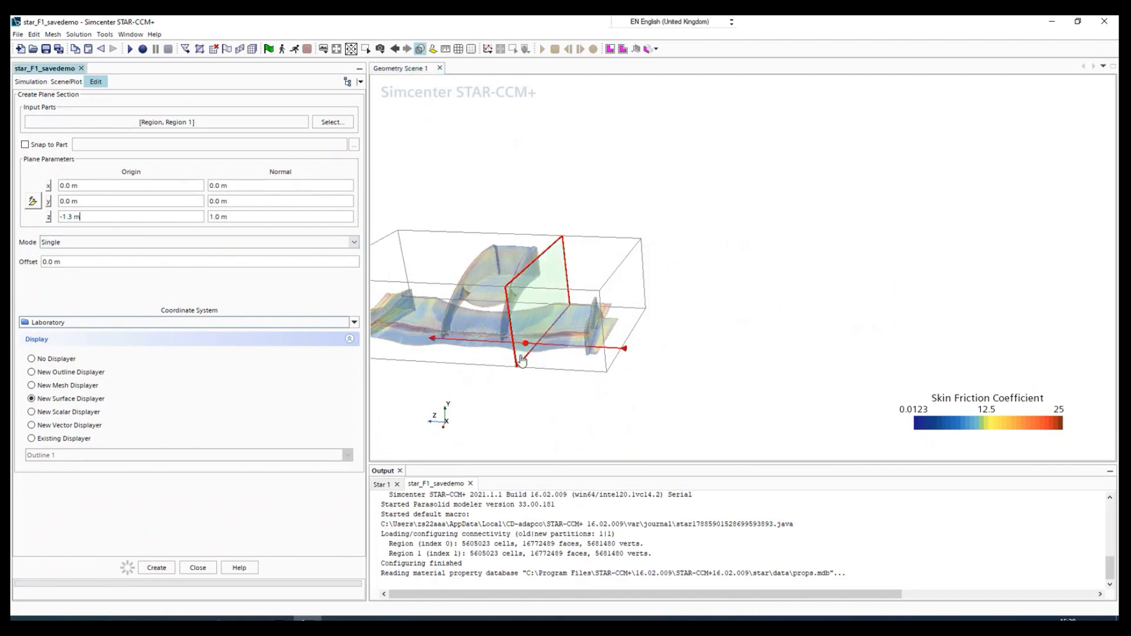
left_click_drag(518, 351, 529, 330)
left_click(73, 218)
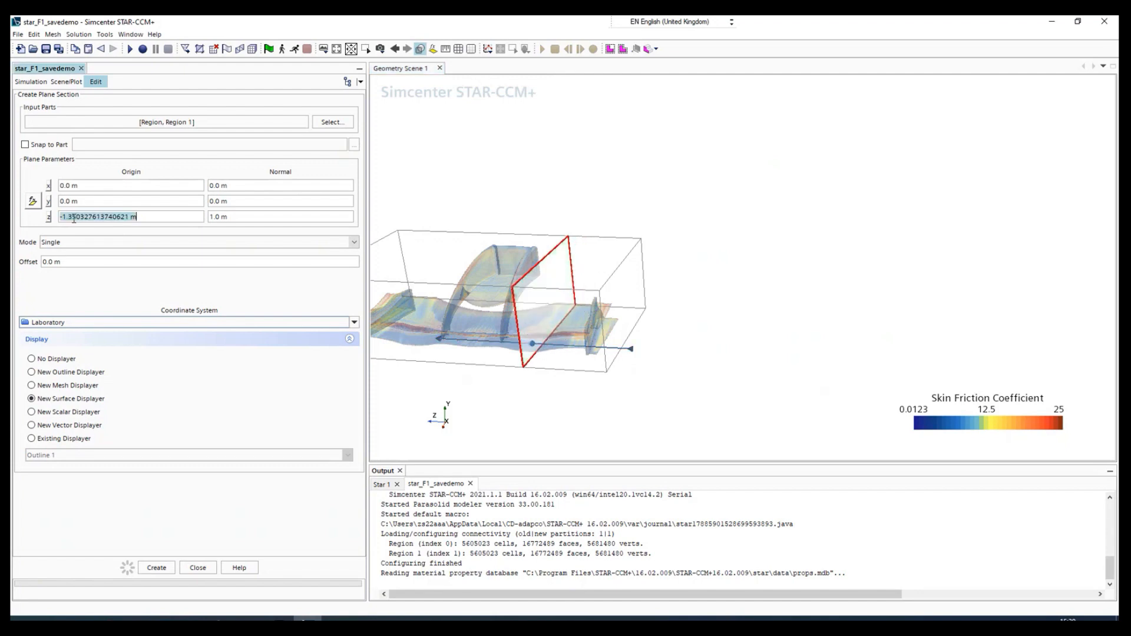
type("-1.3")
left_click(157, 568)
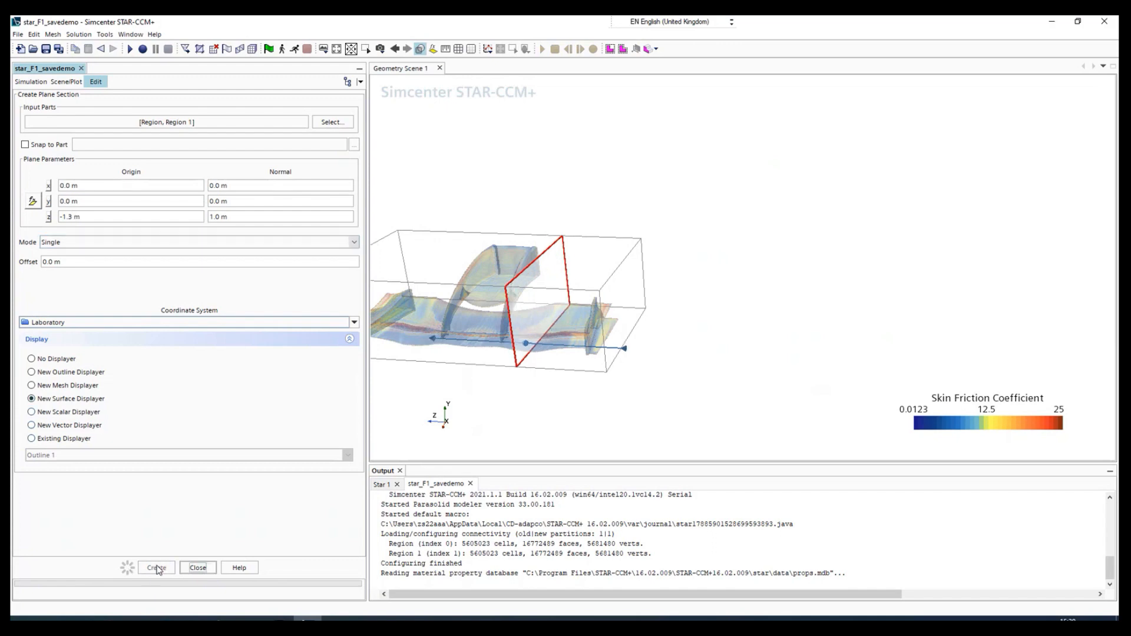
left_click(198, 568)
left_click_drag(647, 413, 521, 392)
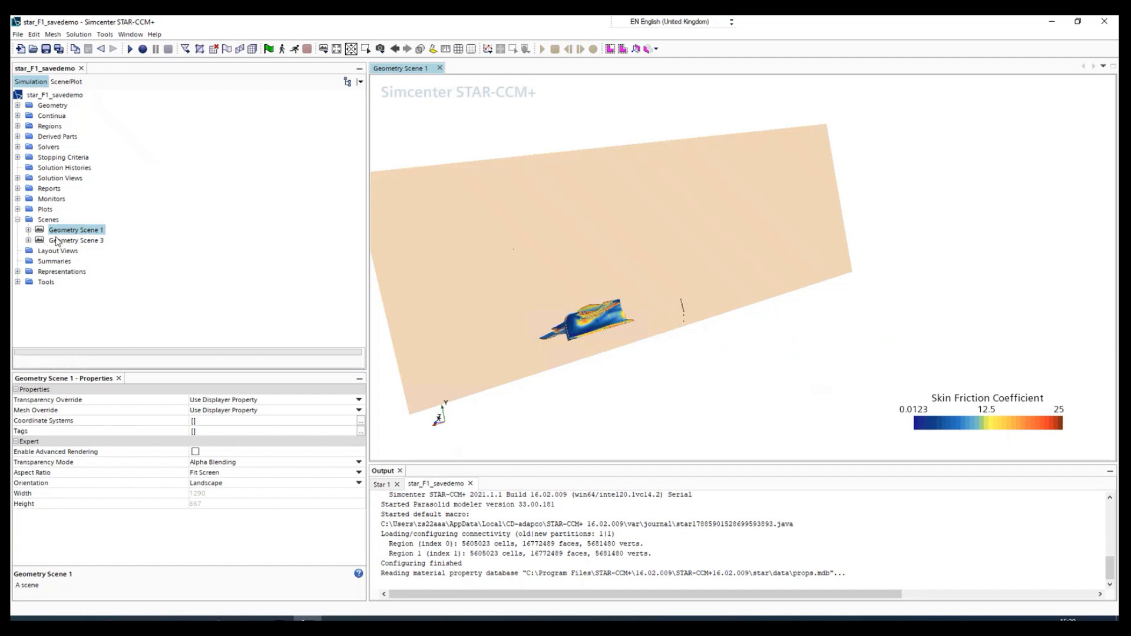
Check the properties of the new plane section under Derived Parts
left_click(17, 137)
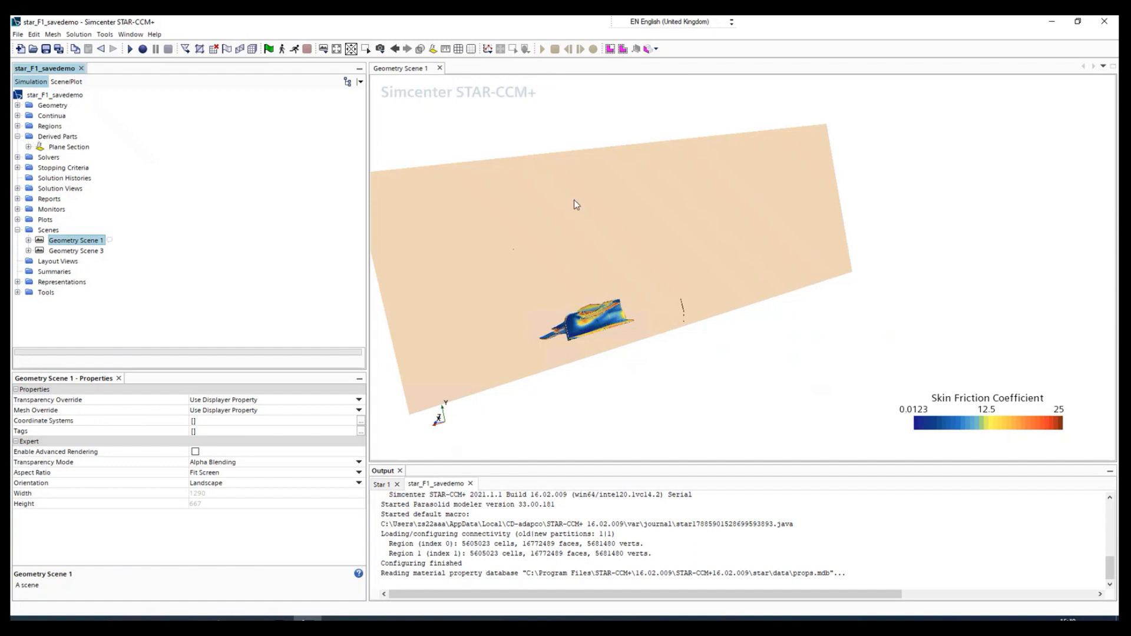
left_click(50, 148)
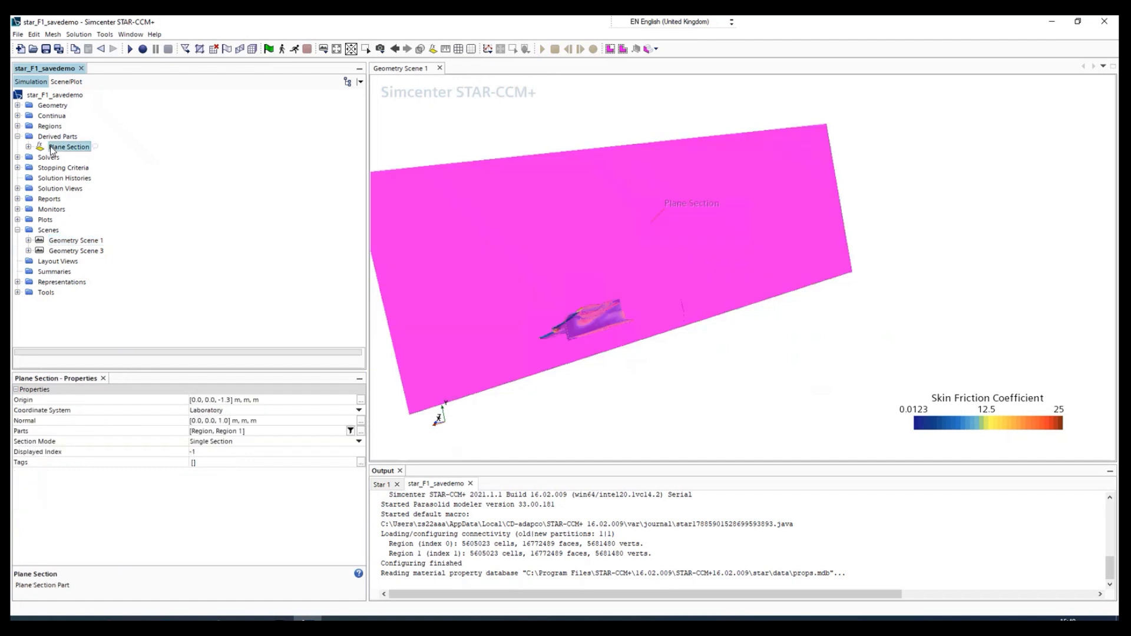
left_click(59, 139)
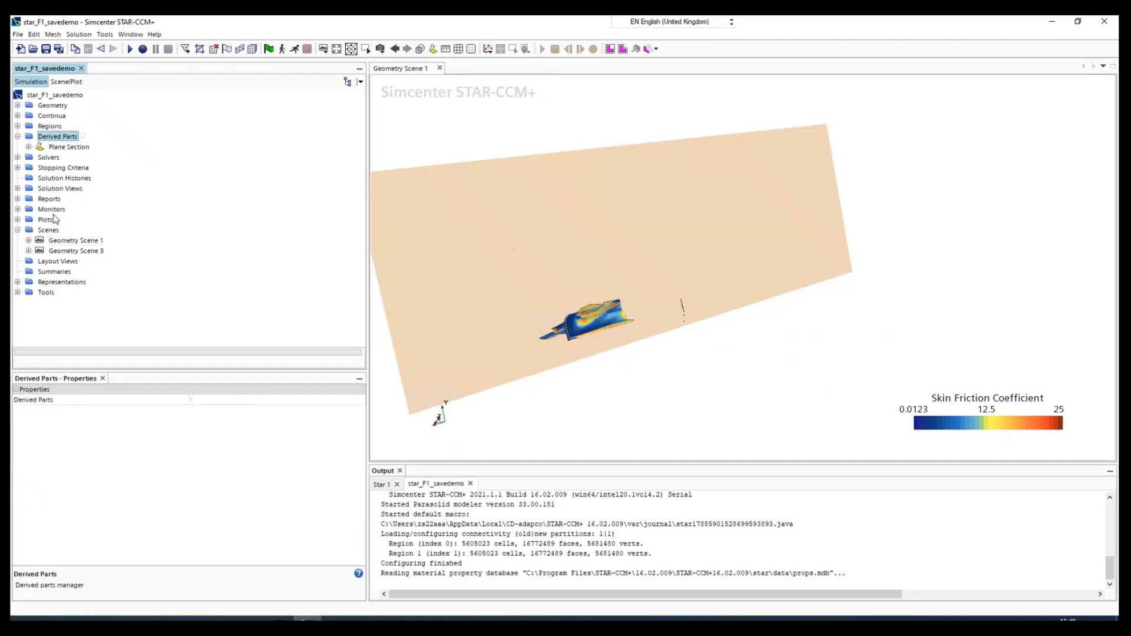
Add a new vector displayer to Geometry Scene 1
left_click(66, 81)
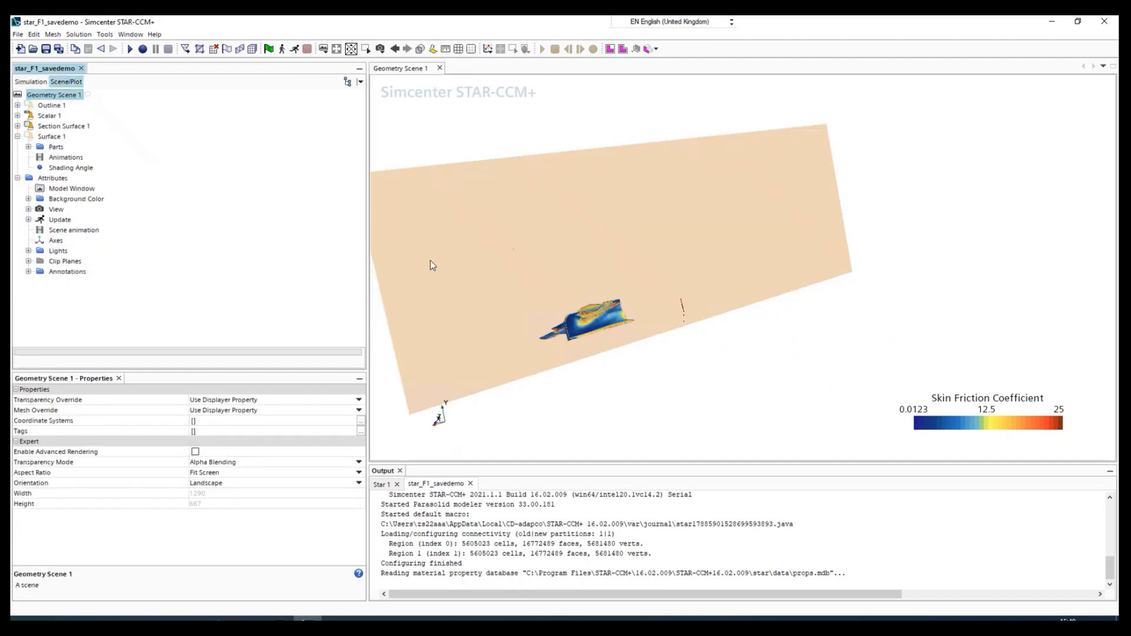
left_click_drag(469, 283, 566, 296)
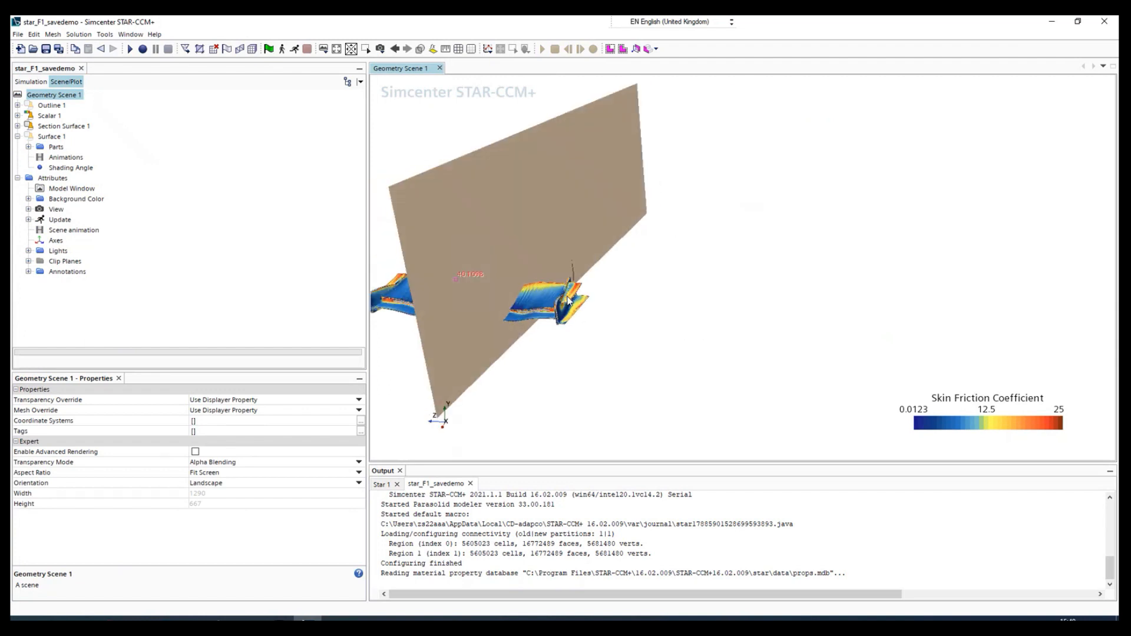
double_click(49, 116)
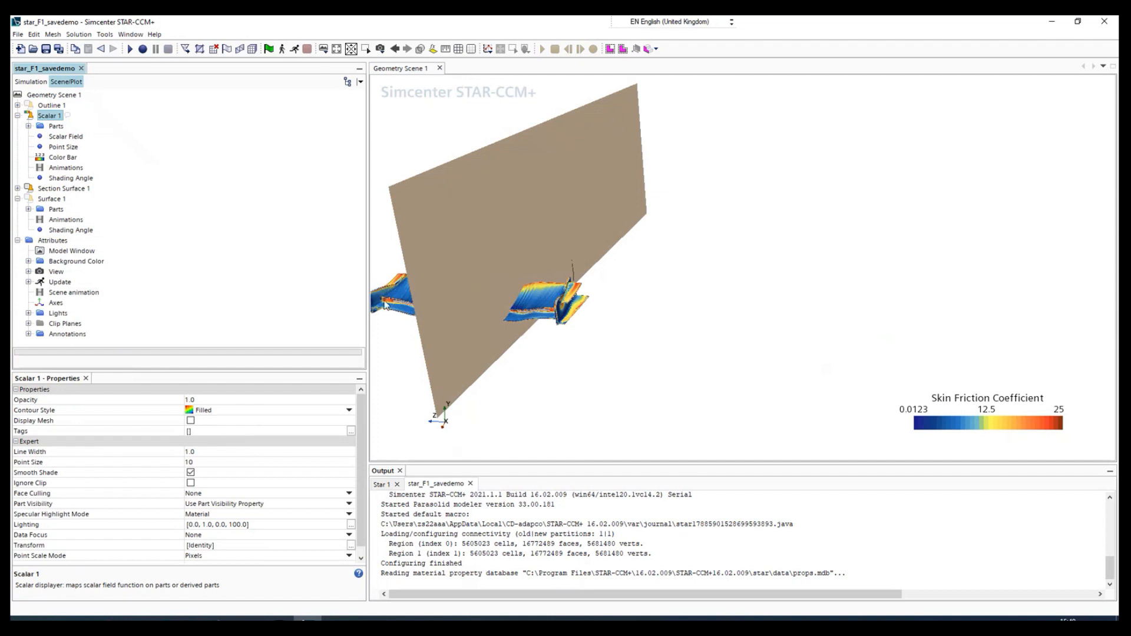
left_click(47, 97)
right_click(47, 97)
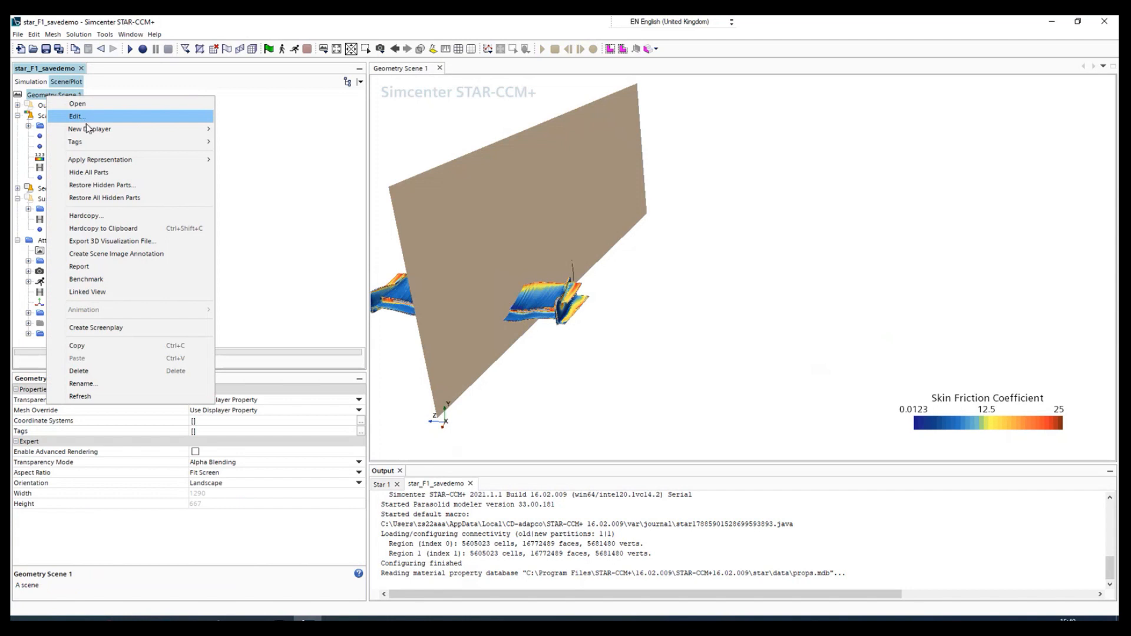
mouse_move(121, 130)
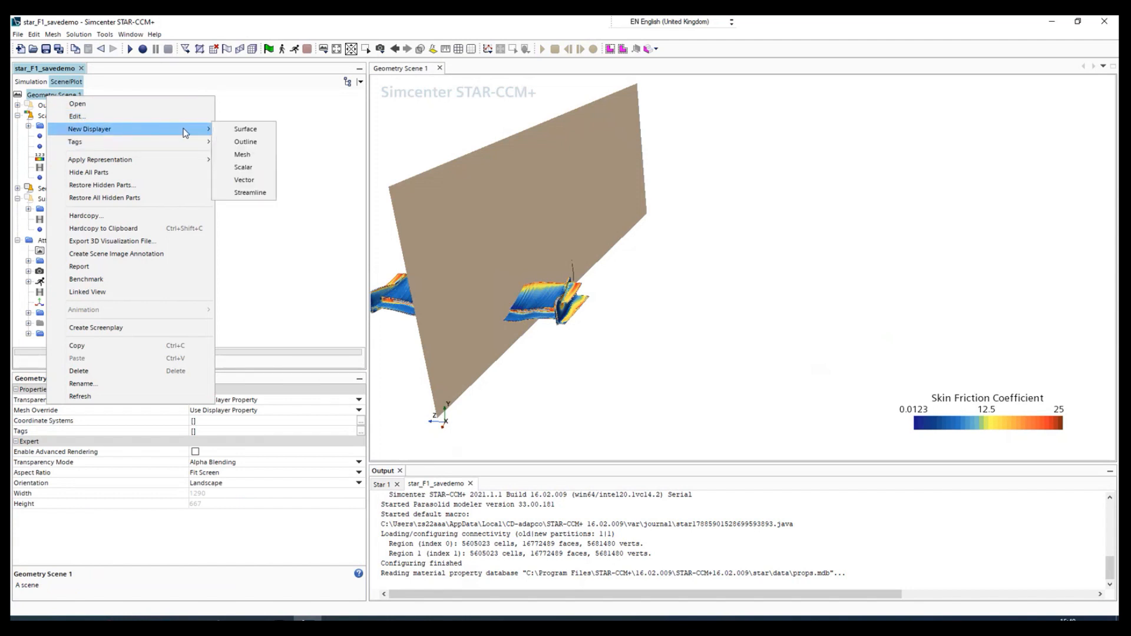
left_click(243, 179)
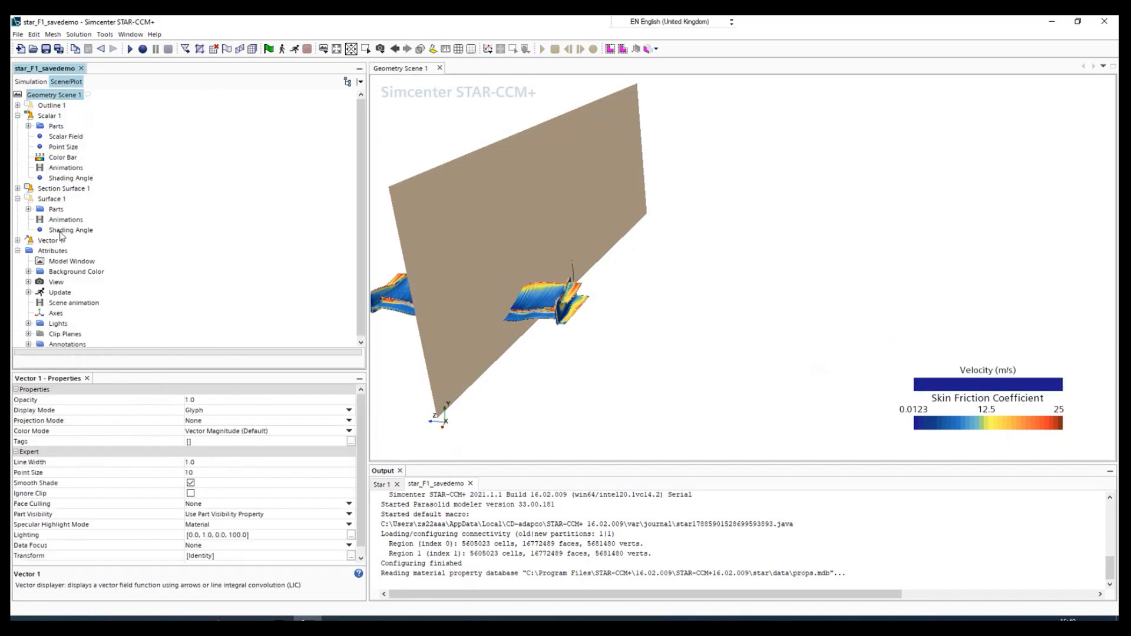
Assign the Plane Section derived part as the input part of the Vector 1 displayer
left_click(47, 240)
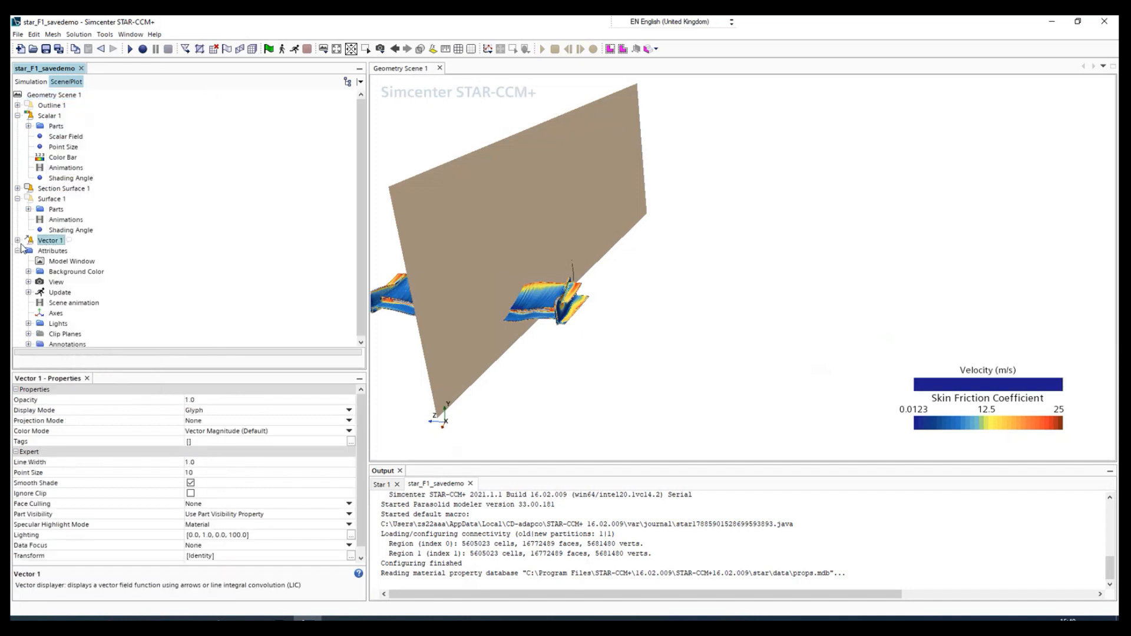
left_click(17, 240)
left_click(55, 253)
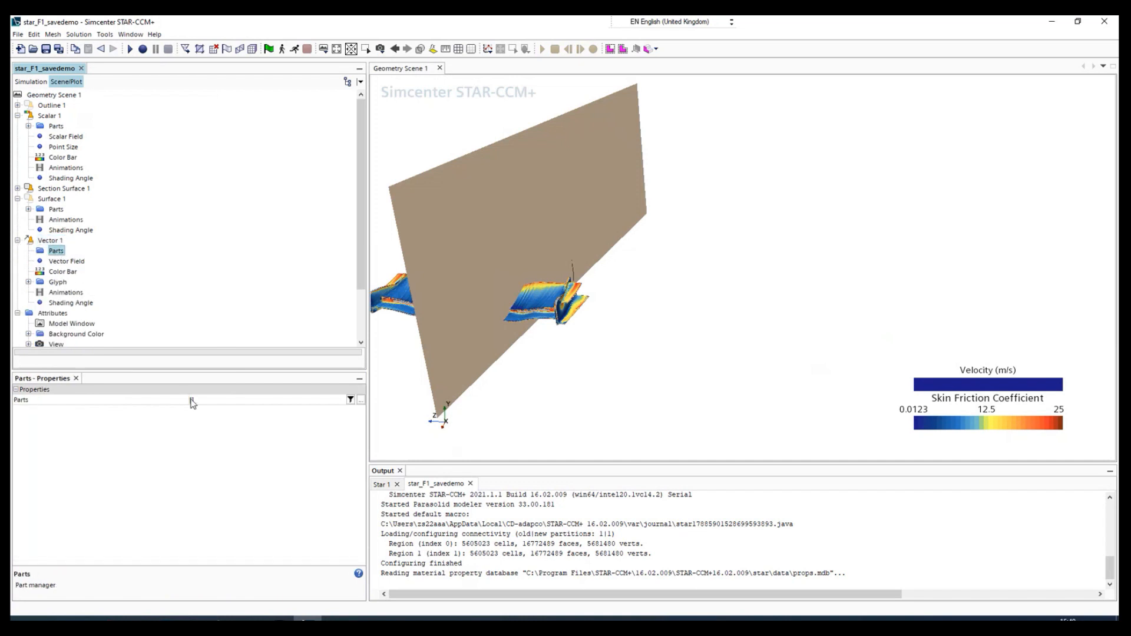
left_click(244, 401)
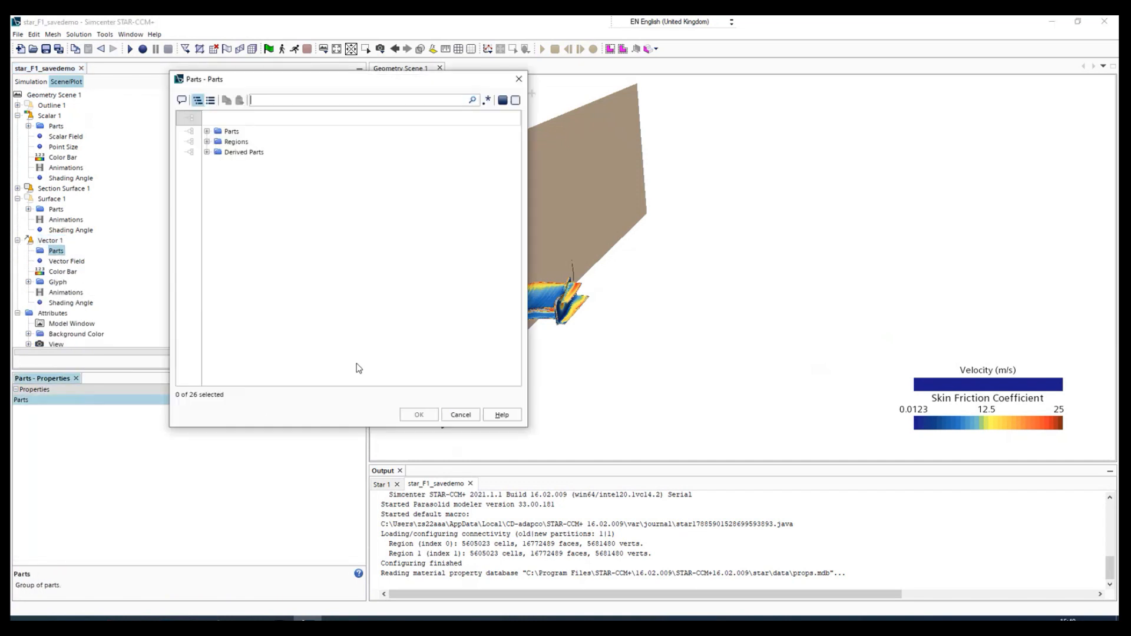
left_click(207, 152)
left_click(250, 163)
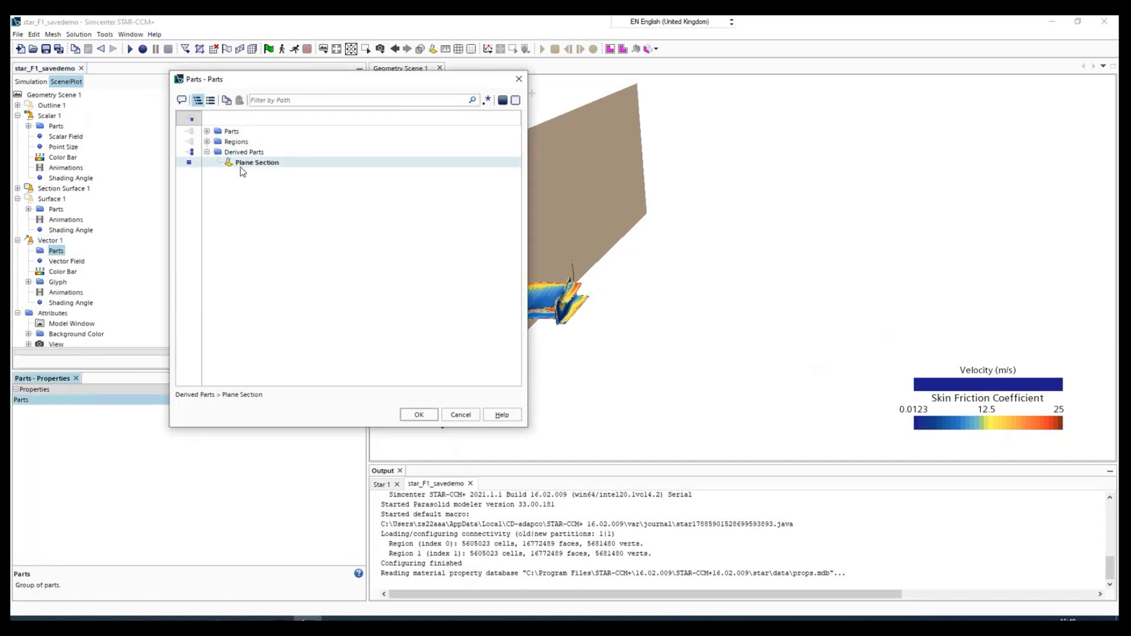
left_click(419, 415)
Examine the velocity vectors on the plane section around the front wing, both close up and from a distance
left_click_drag(594, 374, 619, 297)
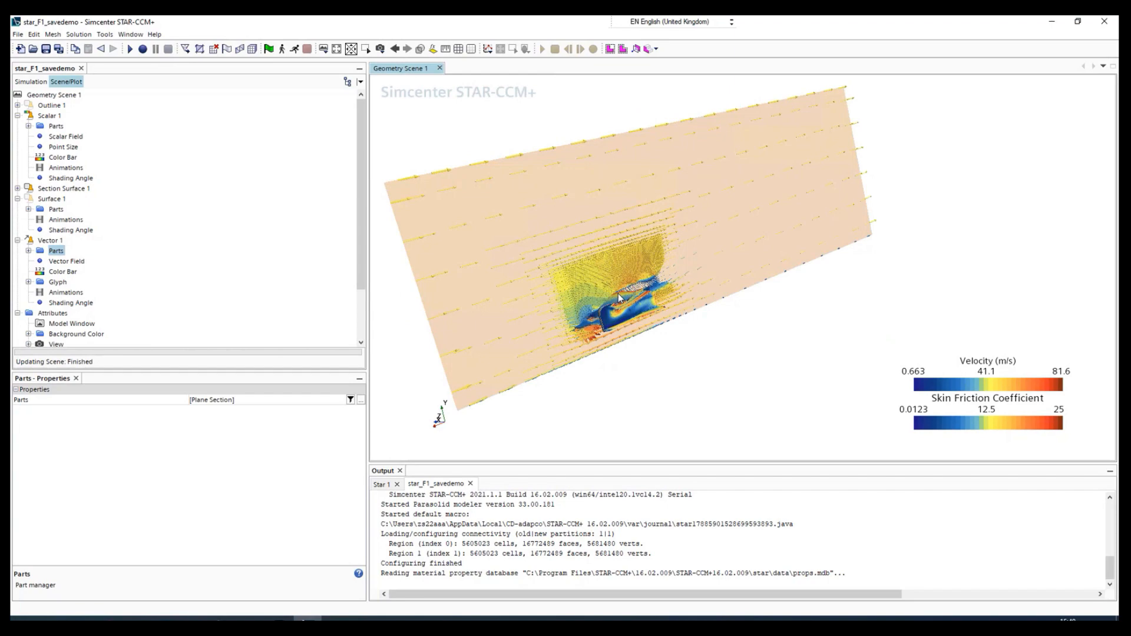
scroll(618, 294, "up", 5)
scroll(681, 316, "up", 2)
scroll(536, 285, "up", 4)
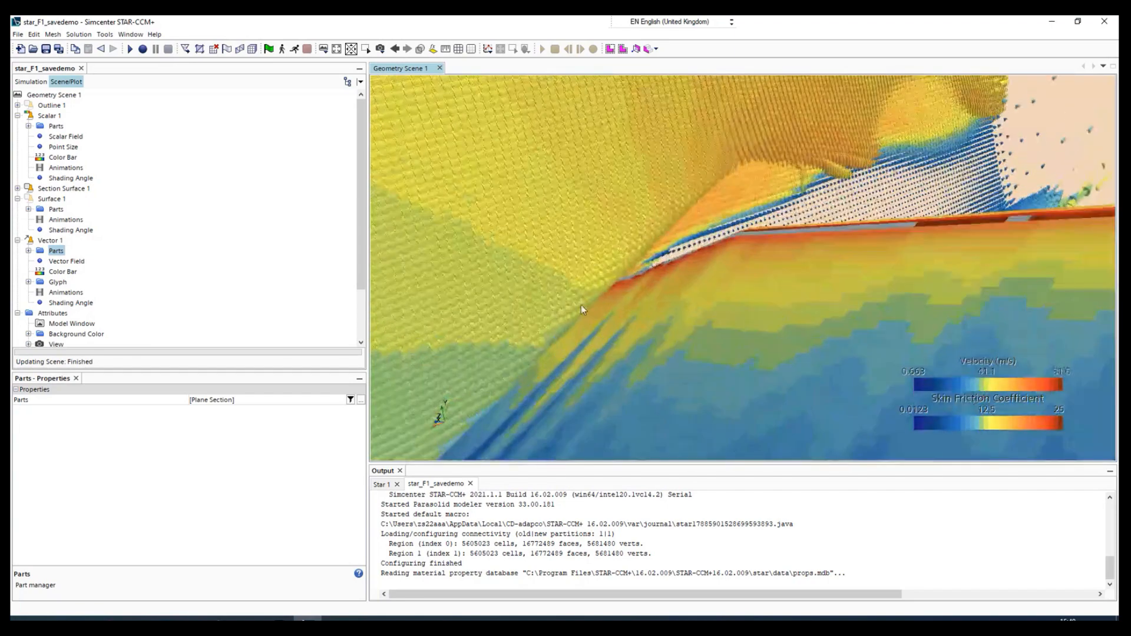
scroll(582, 307, "down", 2)
scroll(582, 309, "down", 5)
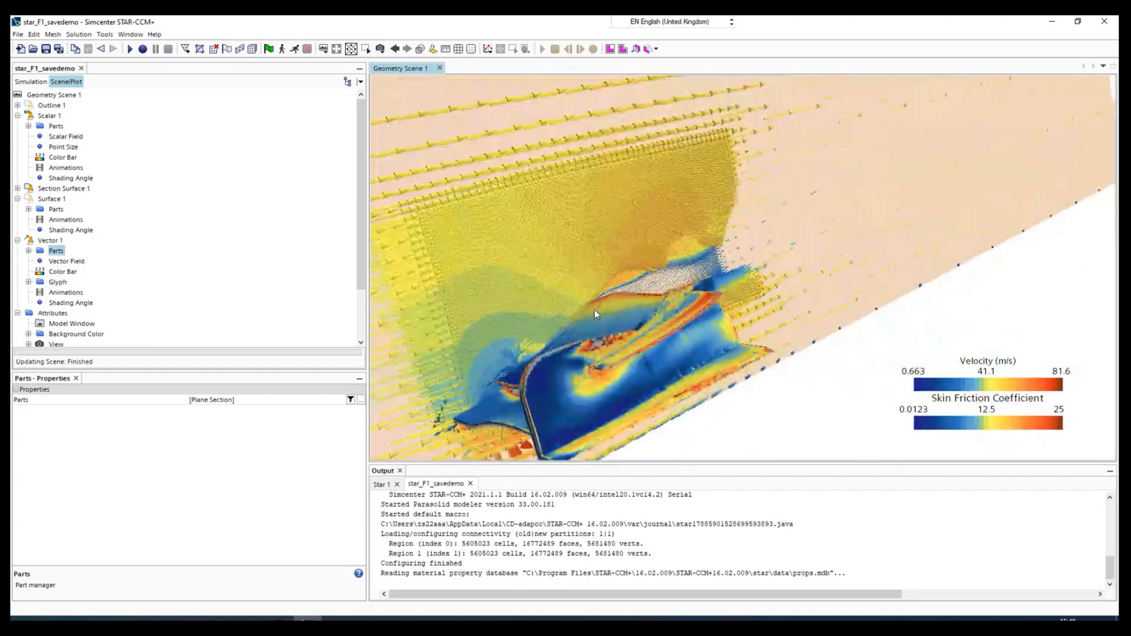
scroll(595, 310, "down", 2)
scroll(619, 327, "down", 4)
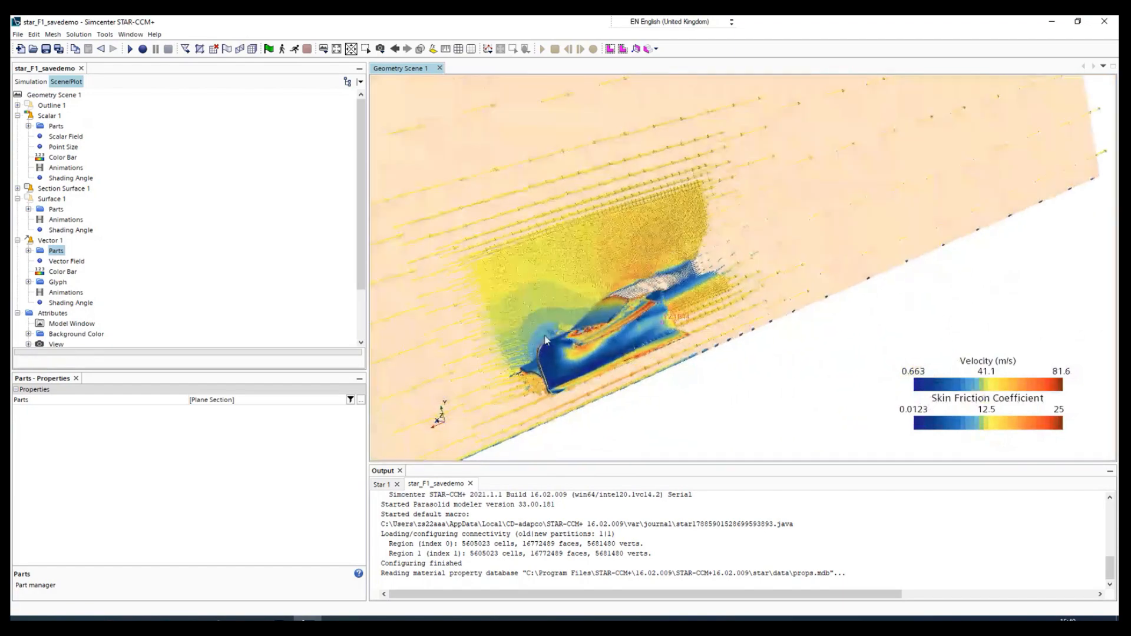
left_click_drag(545, 341, 580, 234)
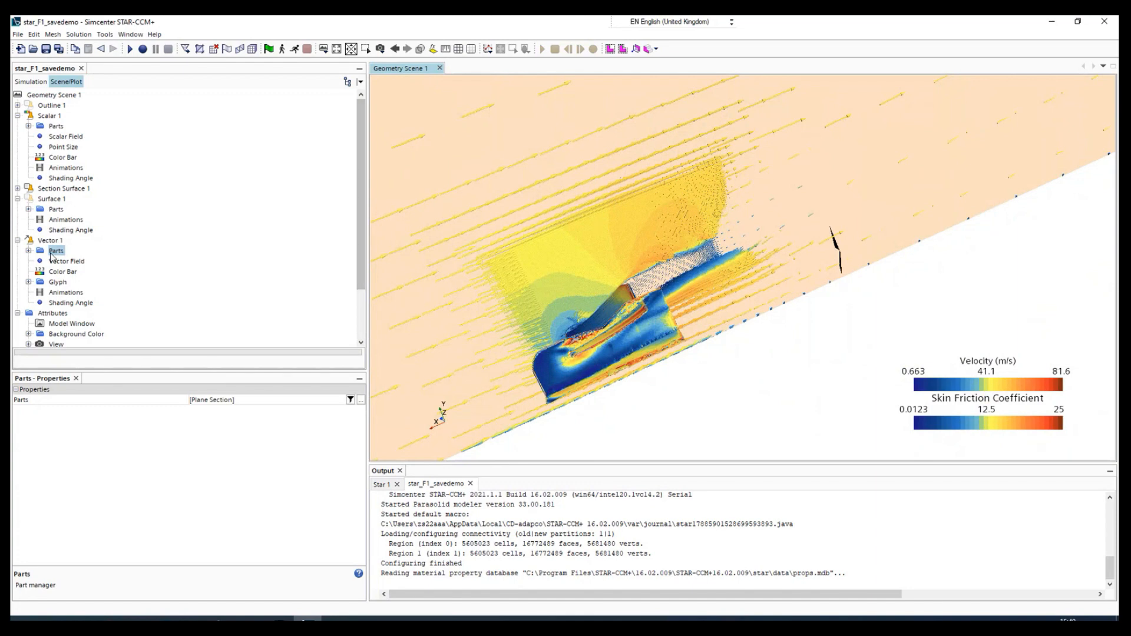
Review the parts of Vector 1 and the field functions available for its vector field without changing the selection
left_click(28, 250)
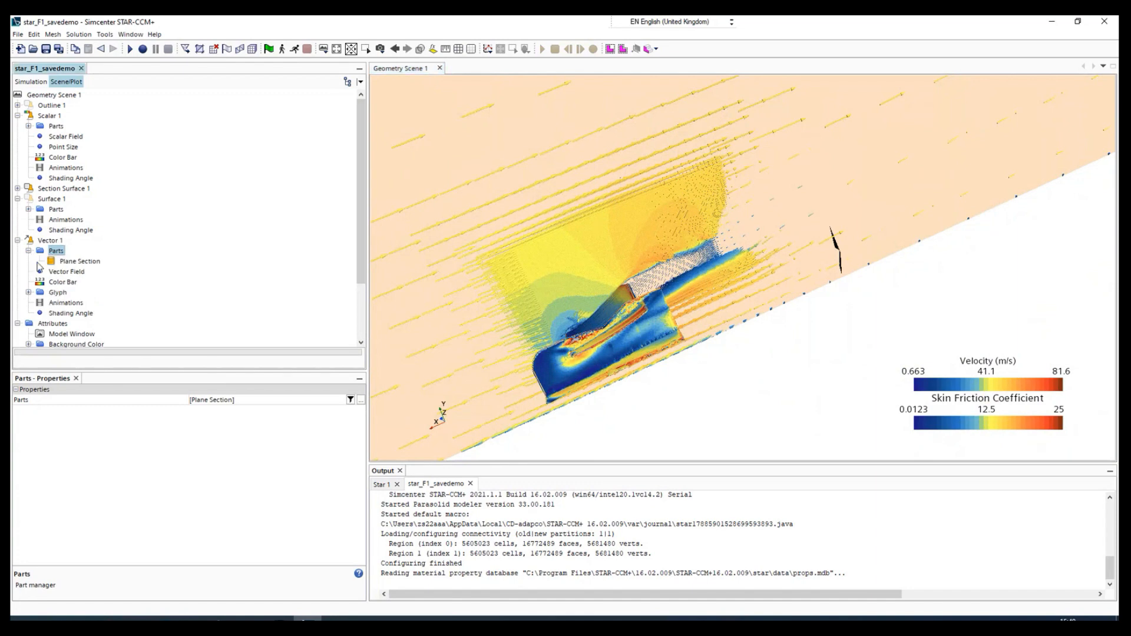
left_click(68, 273)
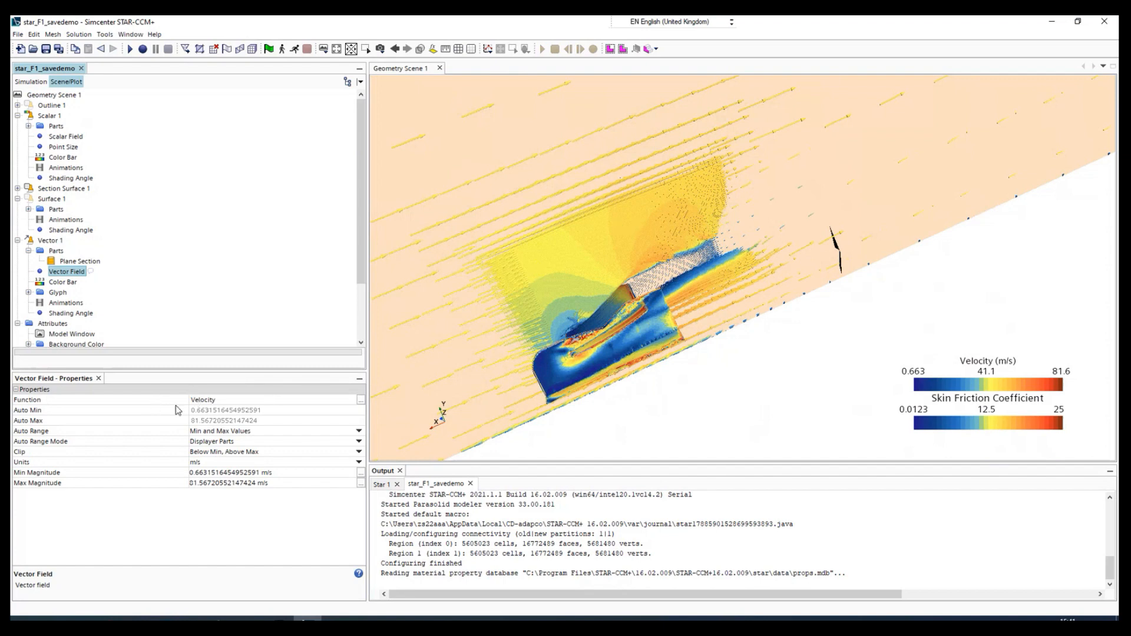
left_click(222, 406)
left_click(272, 230)
left_click(268, 229)
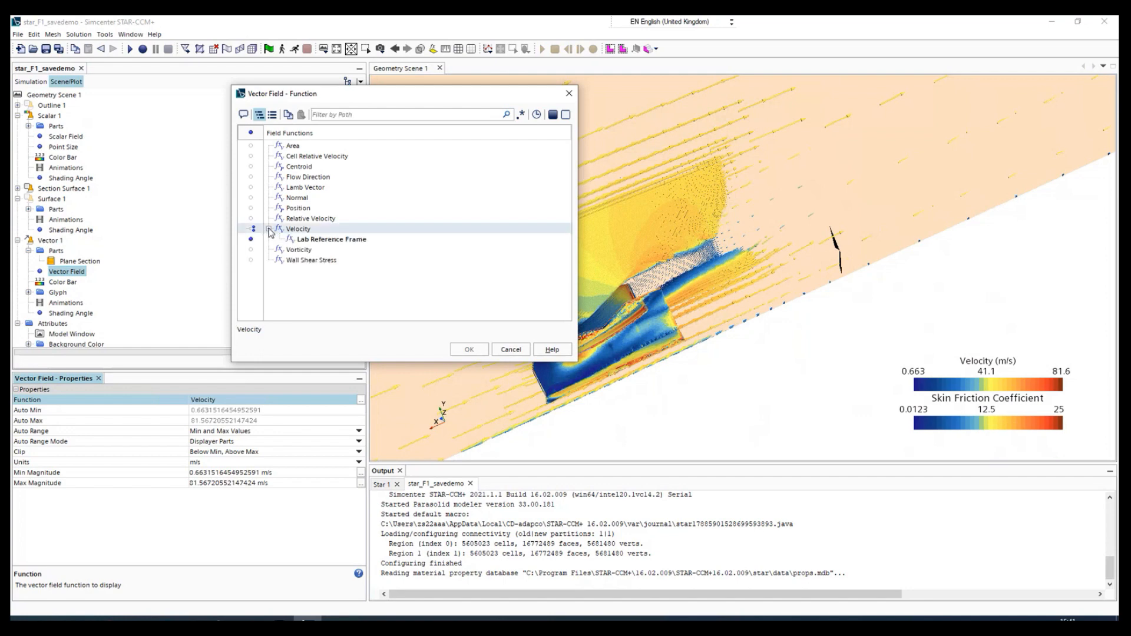
left_click(505, 349)
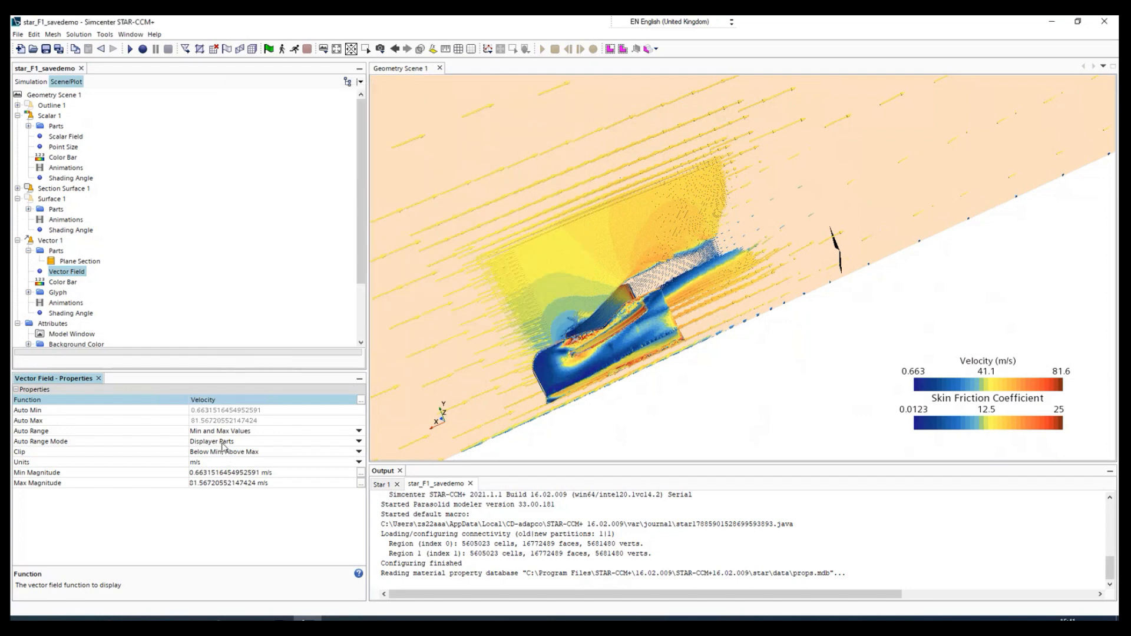
Try a constant vector length for Vector 1's glyphs and review the relative length and geometric spacing settings
left_click(29, 293)
left_click(49, 293)
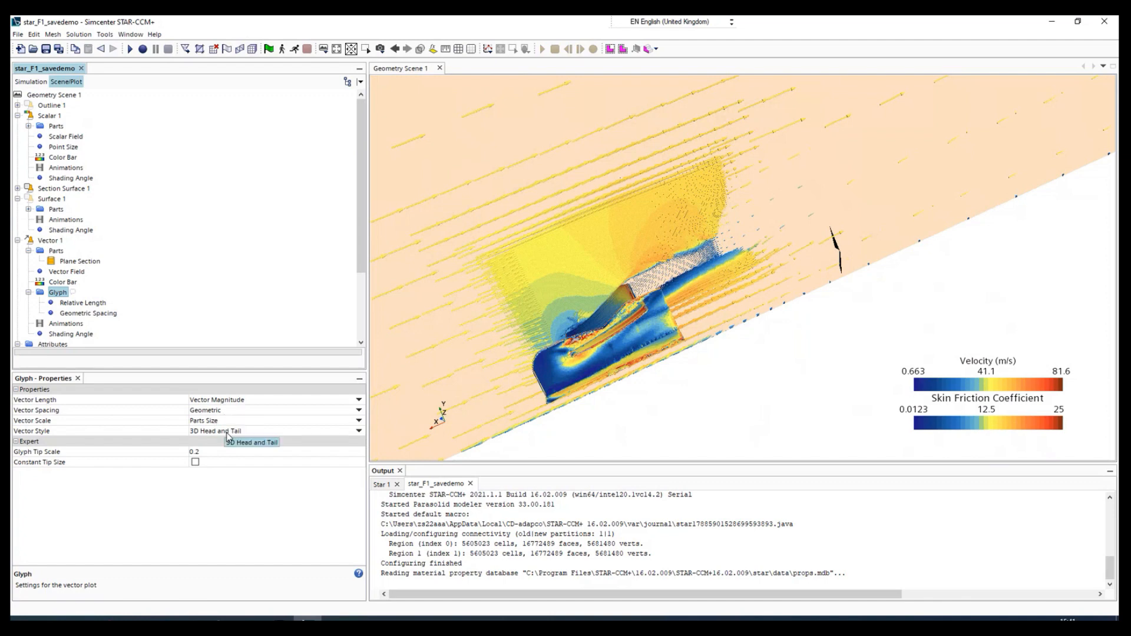
left_click(210, 400)
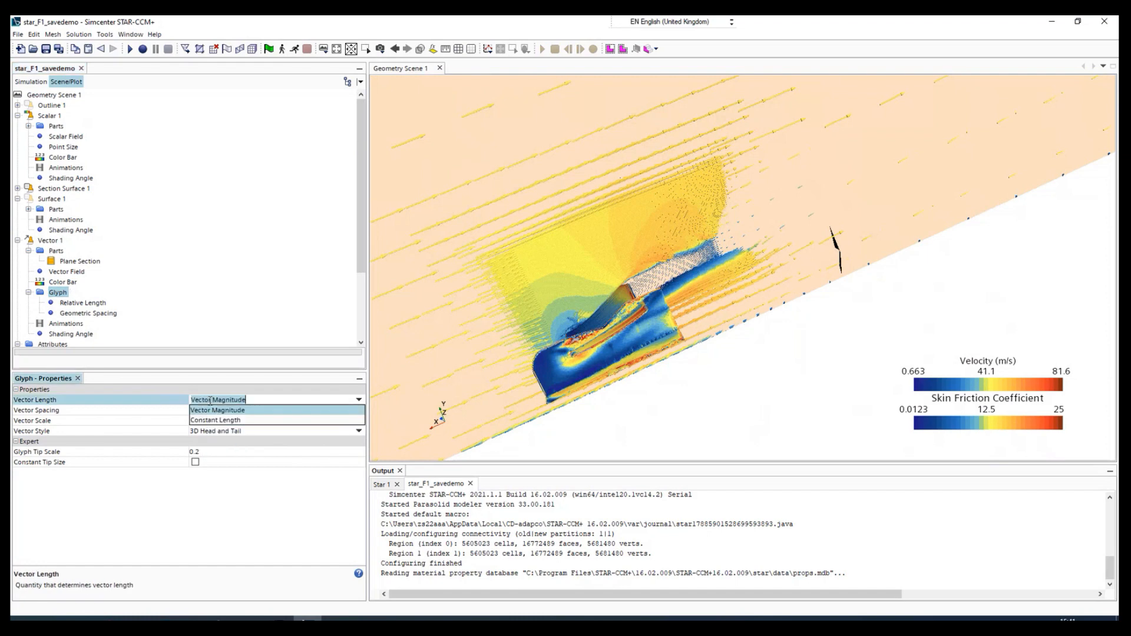
left_click(215, 420)
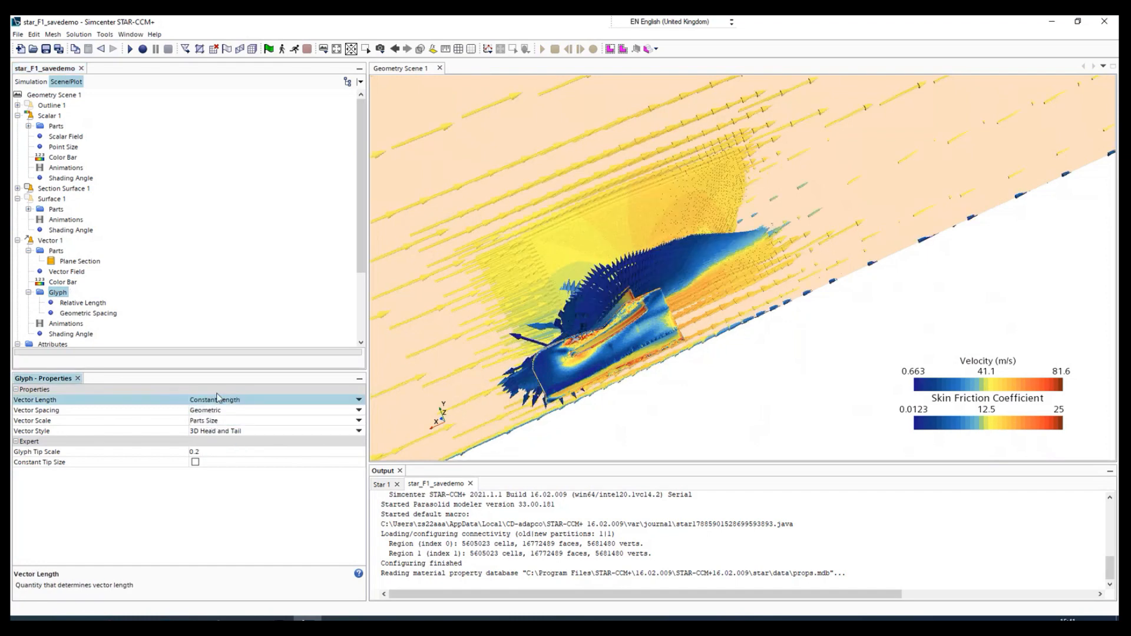
left_click(82, 302)
left_click(84, 314)
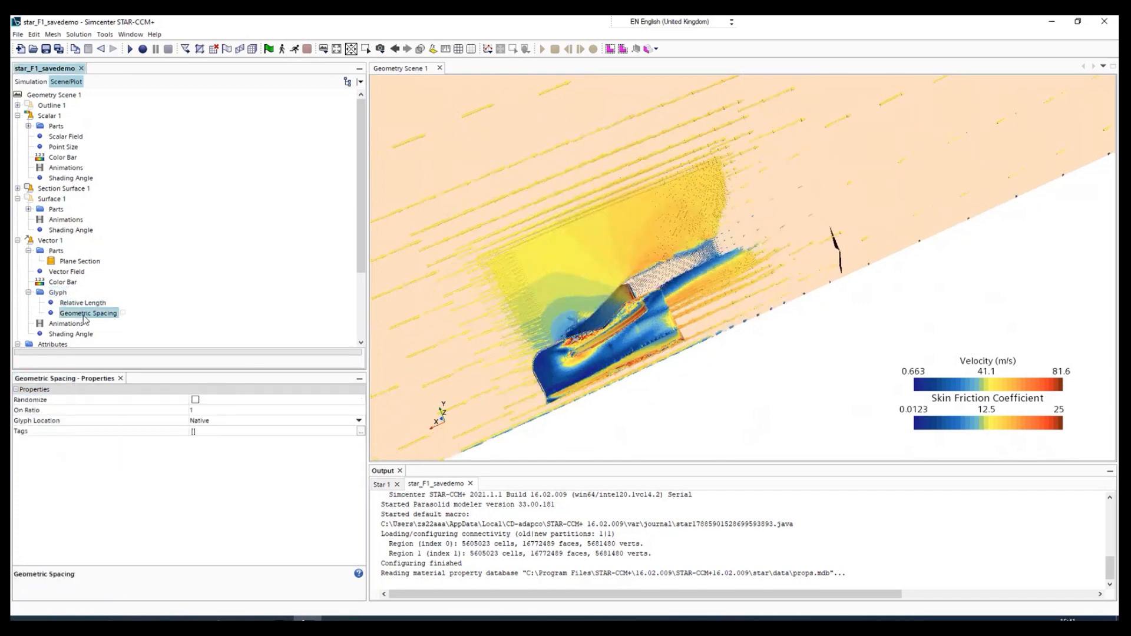
Set the display mode of Vector 1 to Line Integral Convolution and view the flow around the wing
left_click(56, 250)
left_click(51, 240)
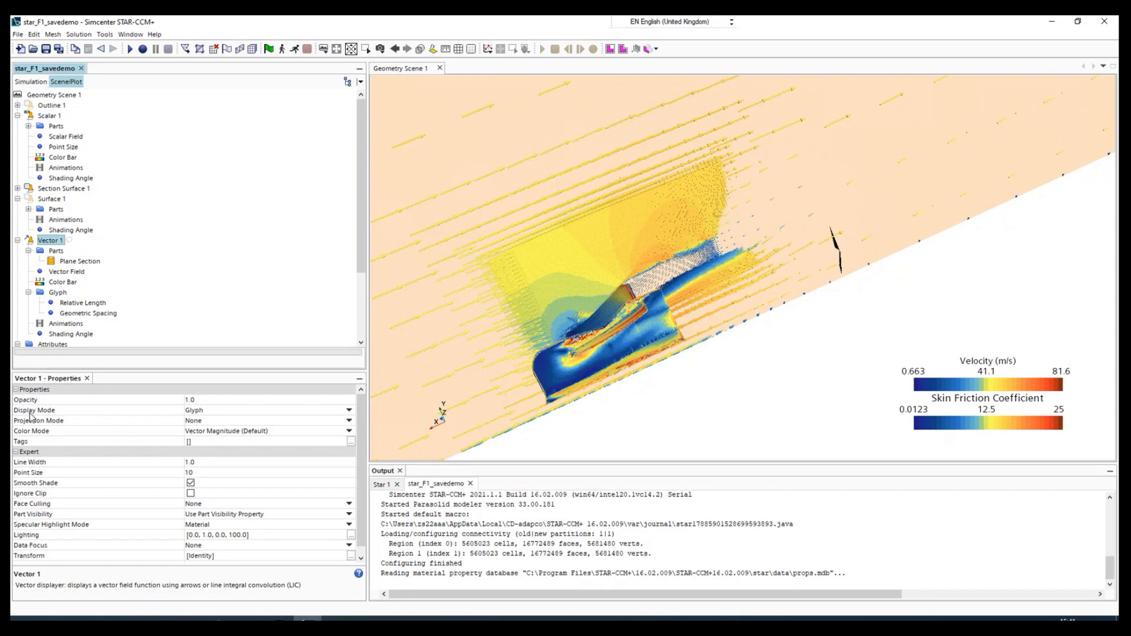
left_click(195, 412)
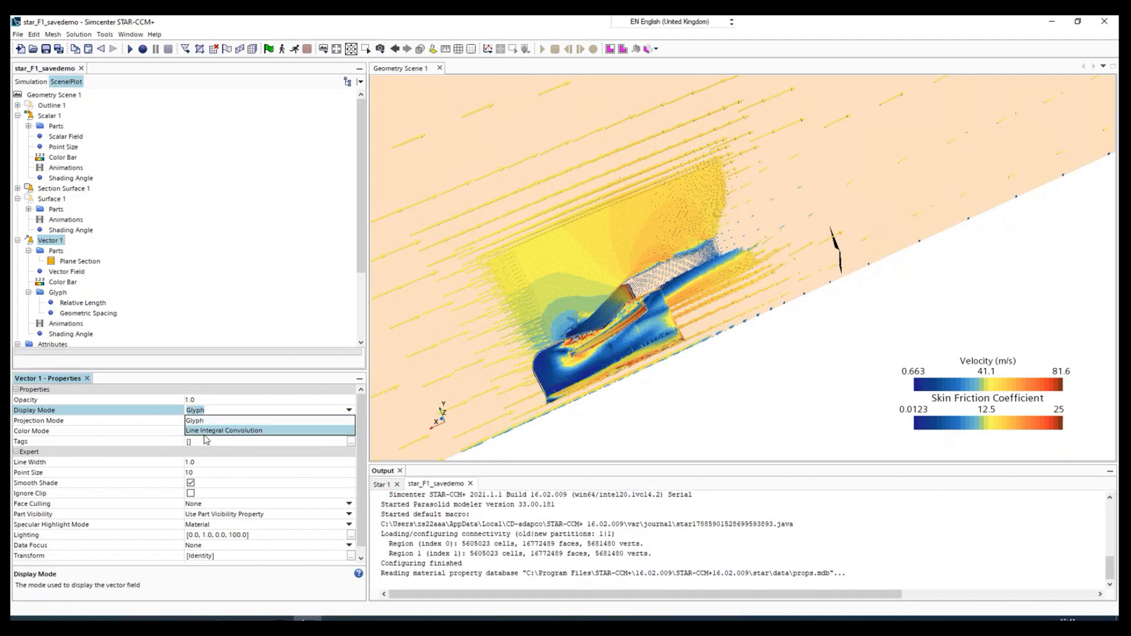
left_click(224, 430)
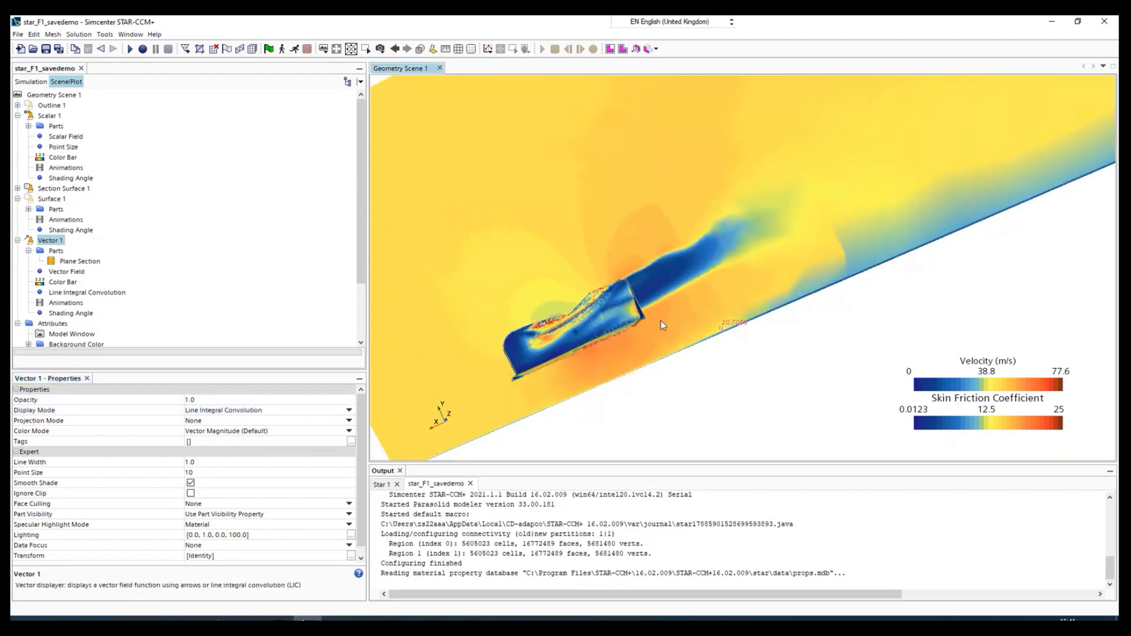
left_click_drag(615, 345, 660, 302)
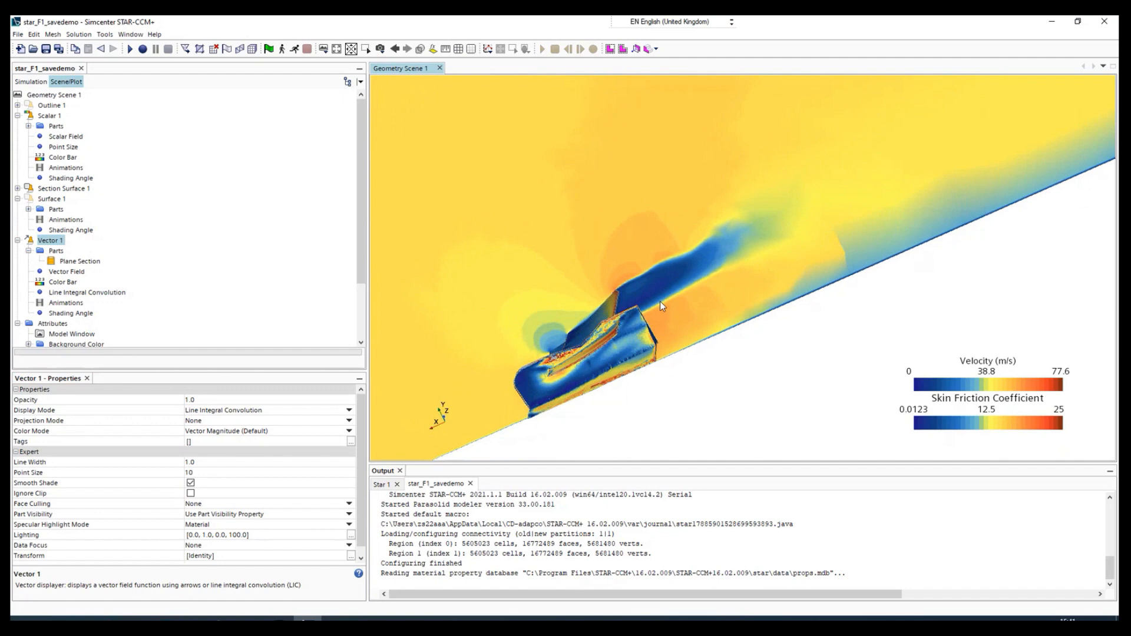
Set the projection mode of Geometry Scene 1 to Parallel
left_click(380, 49)
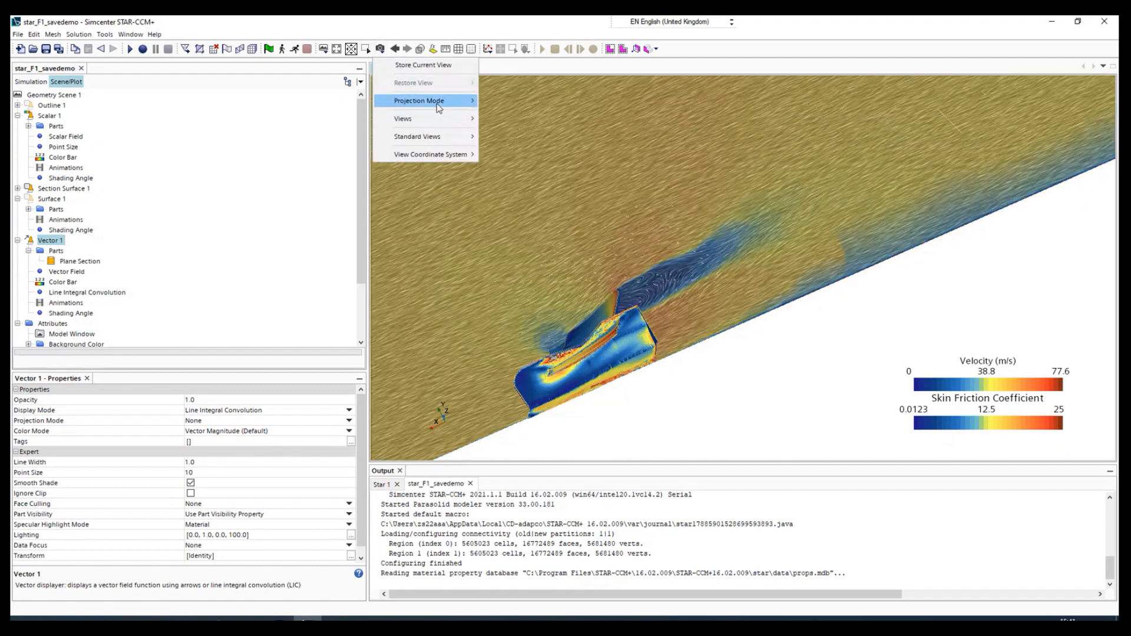
mouse_move(454, 101)
left_click(507, 113)
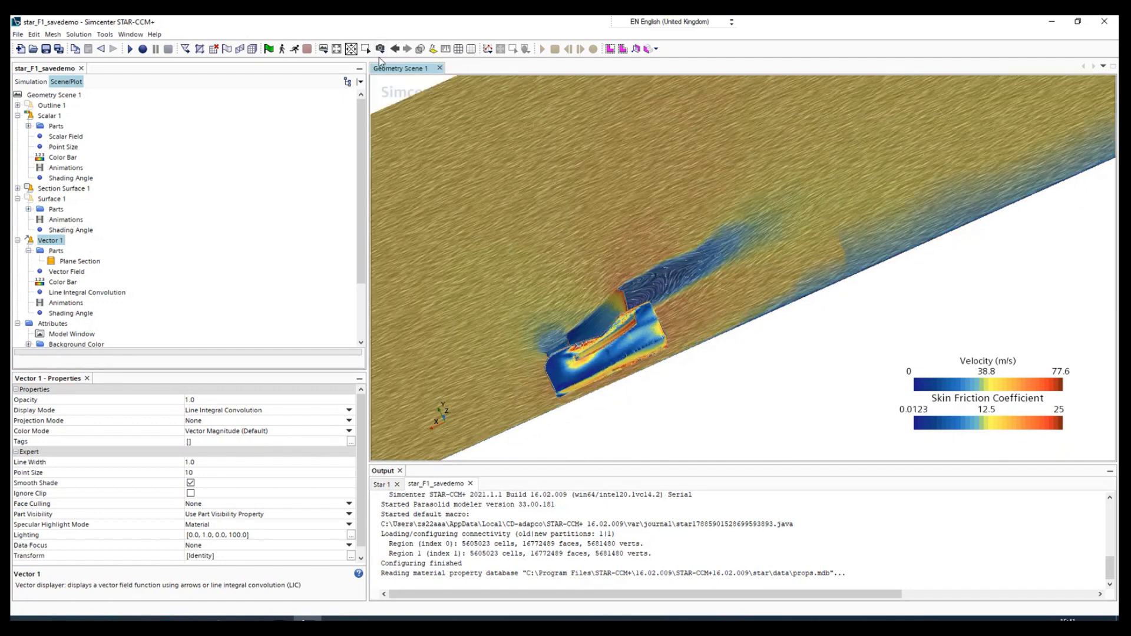
Orient the scene to the -Z view with +Y up and frame the plane section around the front wing
left_click(380, 49)
mouse_move(413, 118)
mouse_move(502, 119)
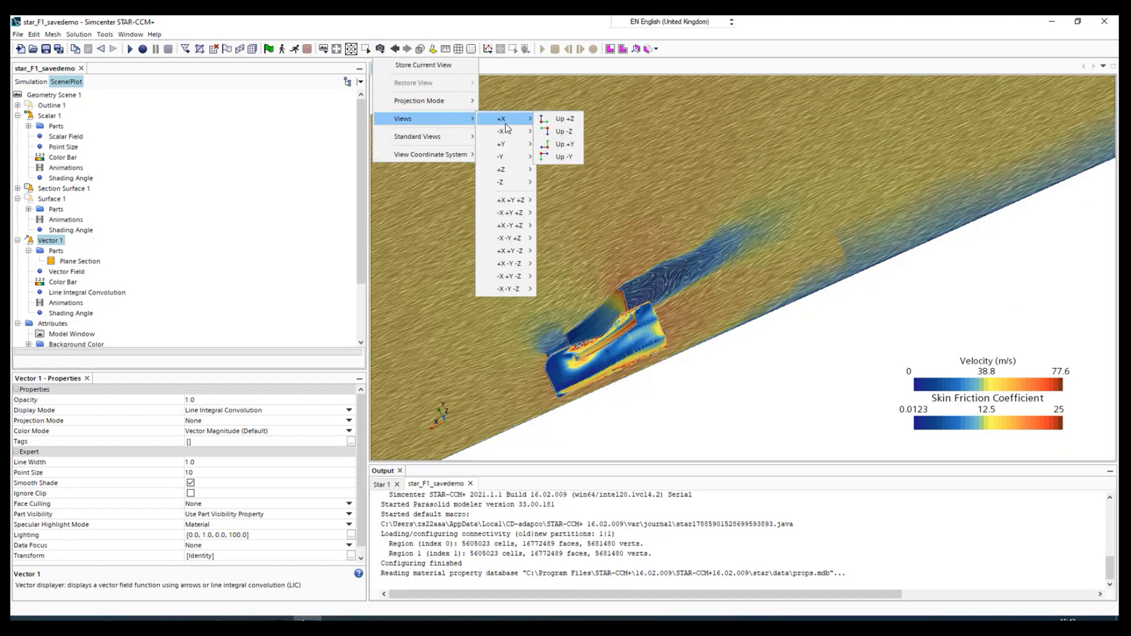
mouse_move(502, 182)
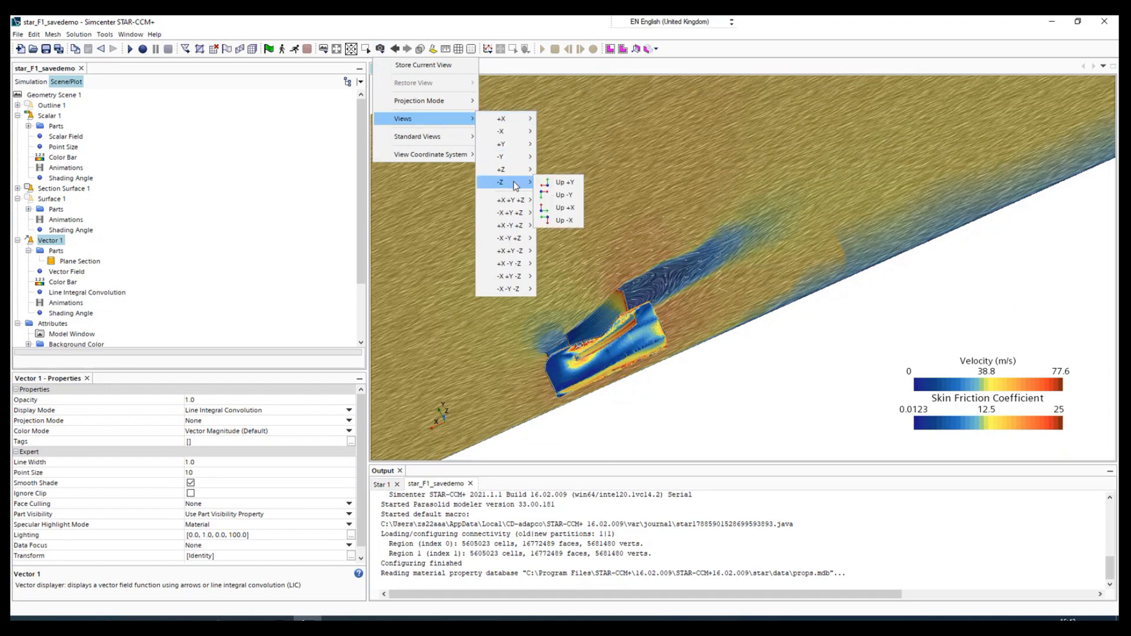
left_click(559, 184)
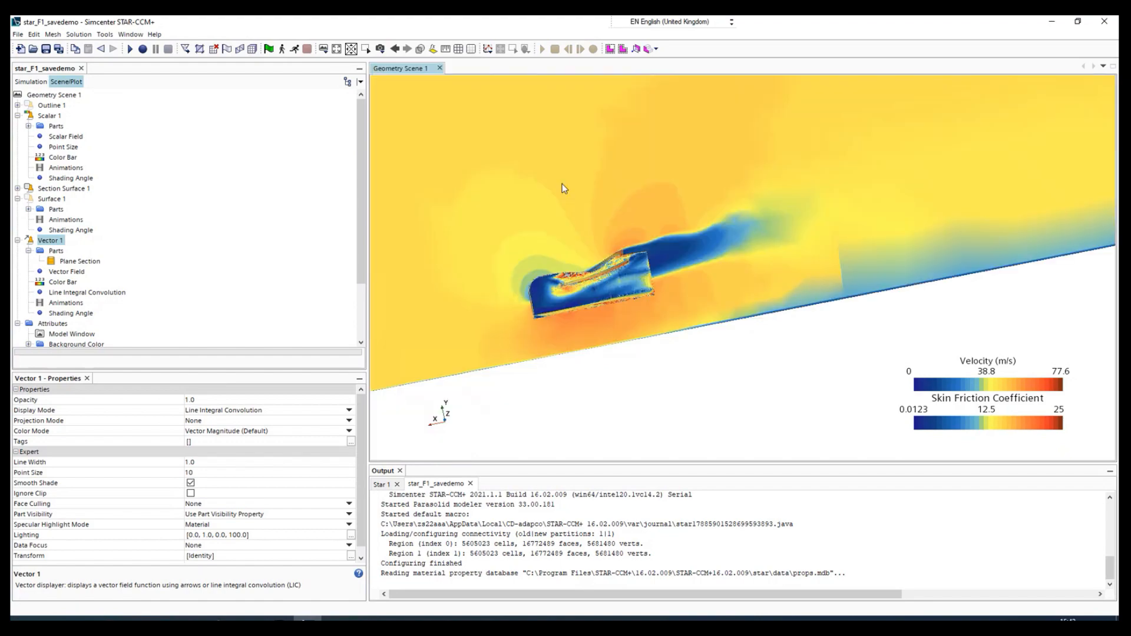
scroll(535, 221, "down", 4)
scroll(446, 217, "down", 3)
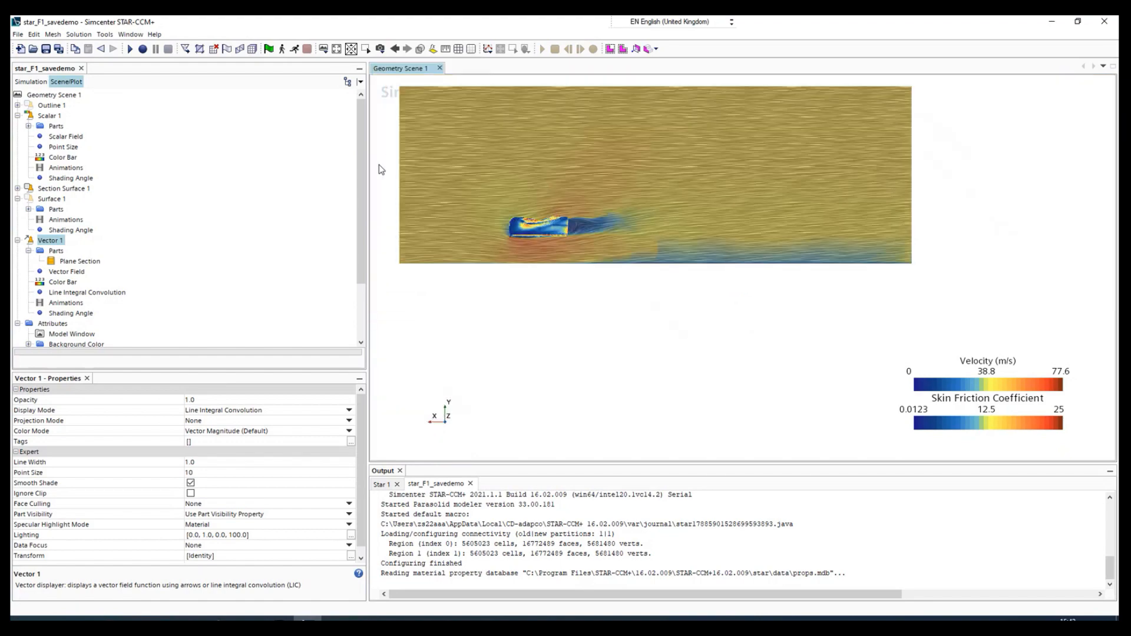
scroll(382, 170, "up", 2)
scroll(381, 170, "up", 1)
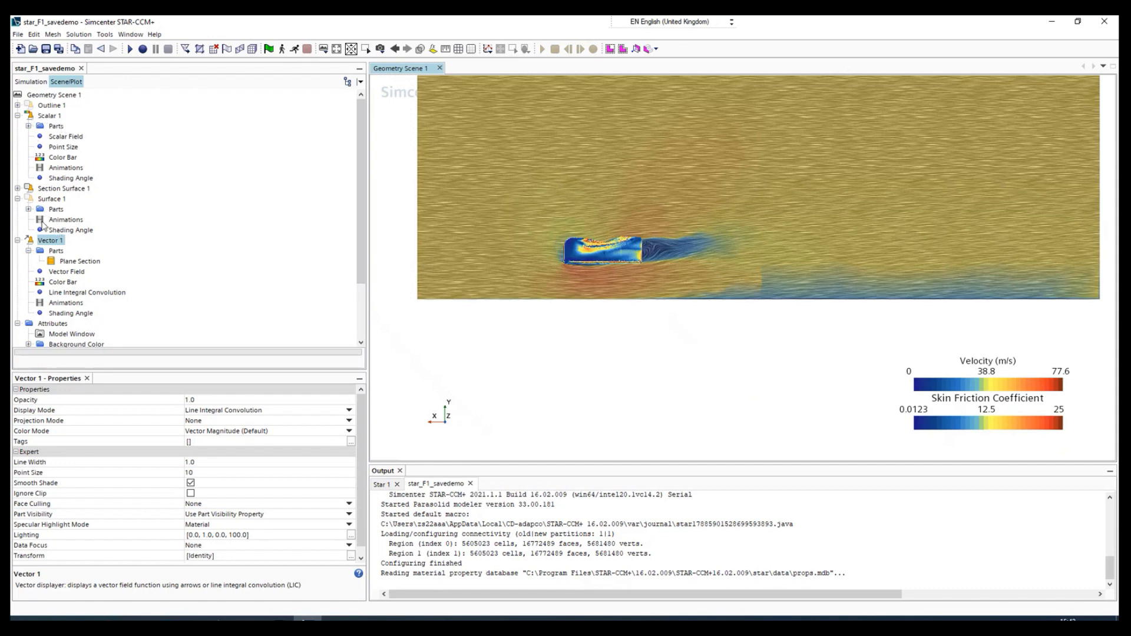
Hide the Scalar 1 displayer in Geometry Scene 1 and select the Vector 1 displayer
left_click(30, 119)
left_click(29, 117)
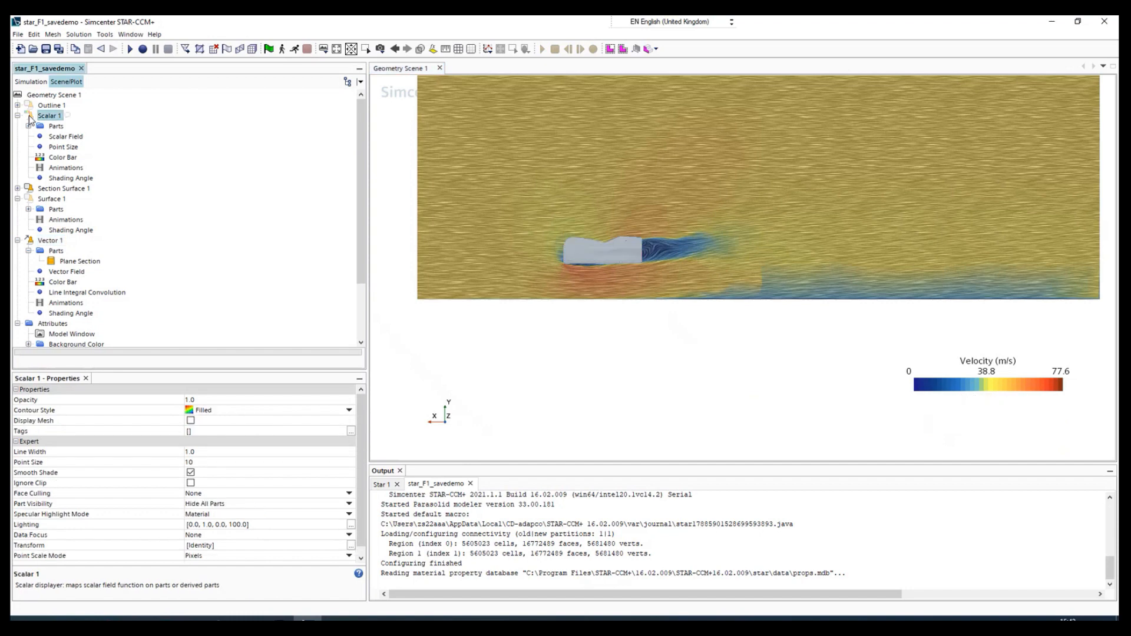
left_click(29, 117)
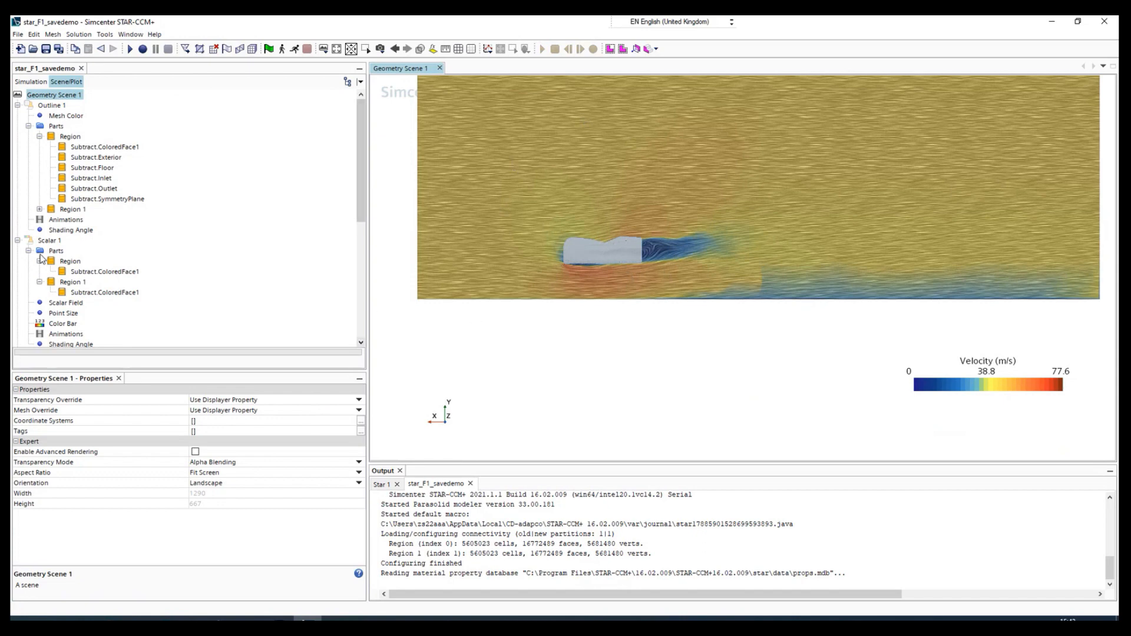
scroll(42, 258, "down", 3)
left_click(47, 178)
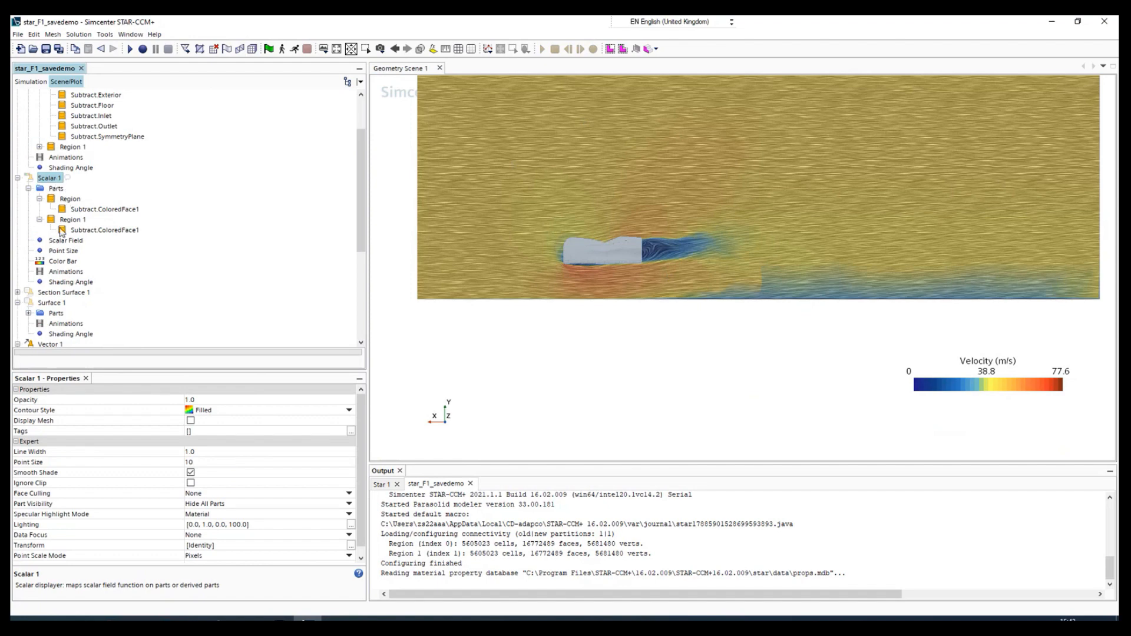
scroll(61, 268, "down", 5)
left_click(41, 250)
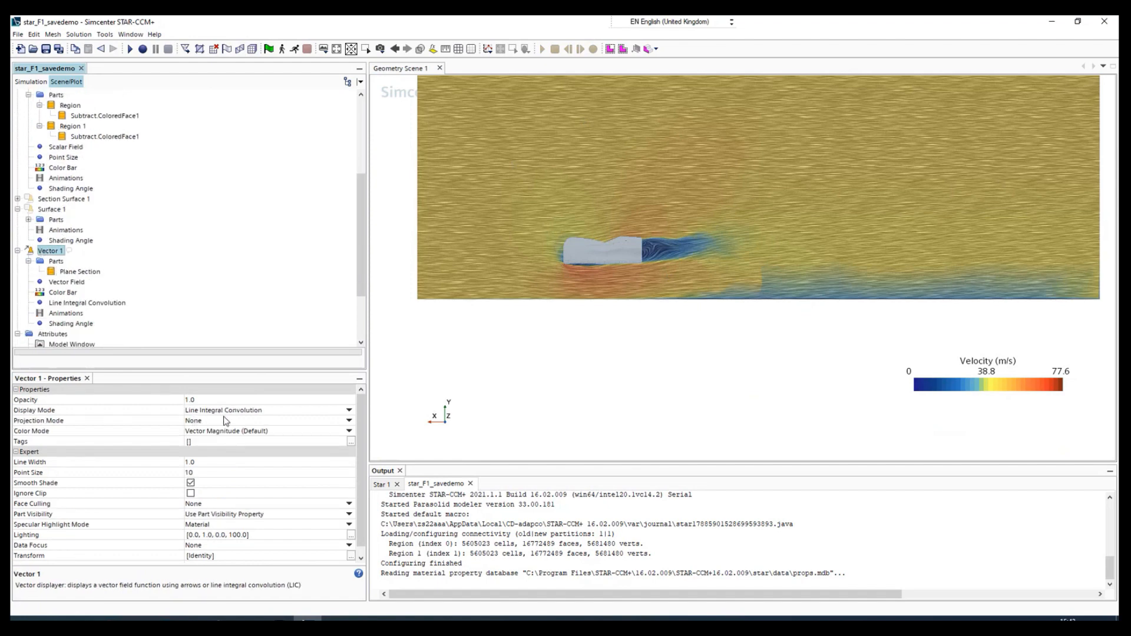
Examine the line integral convolution flow around and behind the front wing from several angles, close up and from a distance
scroll(645, 237, "up", 2)
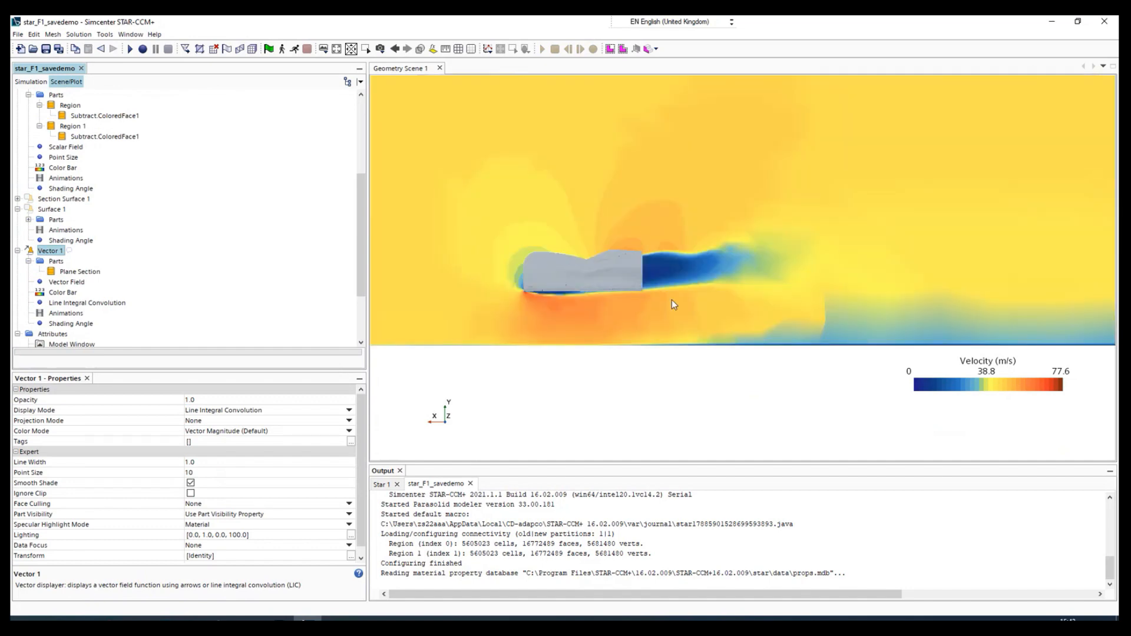
scroll(672, 299, "up", 3)
left_click_drag(590, 288, 616, 247)
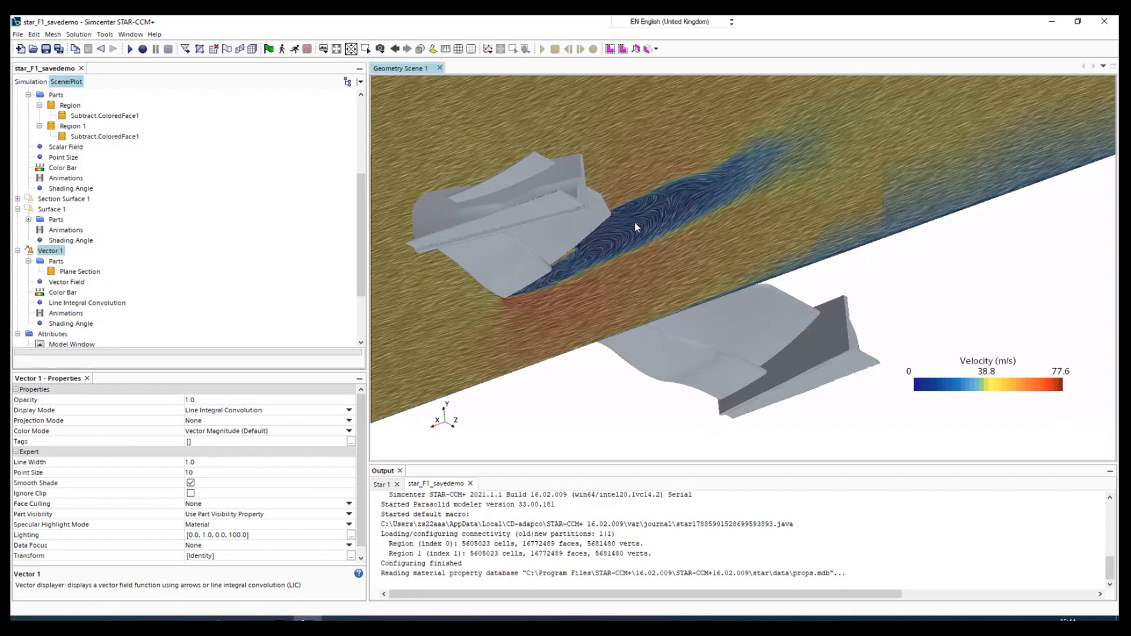
left_click_drag(541, 228, 631, 287)
scroll(662, 265, "down", 5)
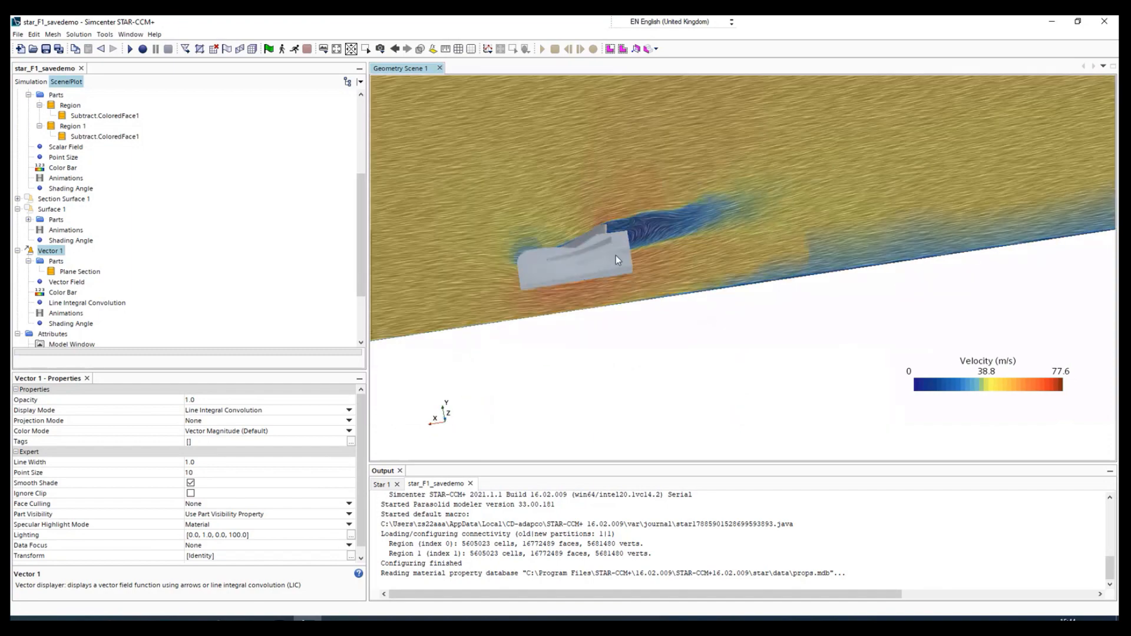
left_click_drag(662, 265, 585, 222)
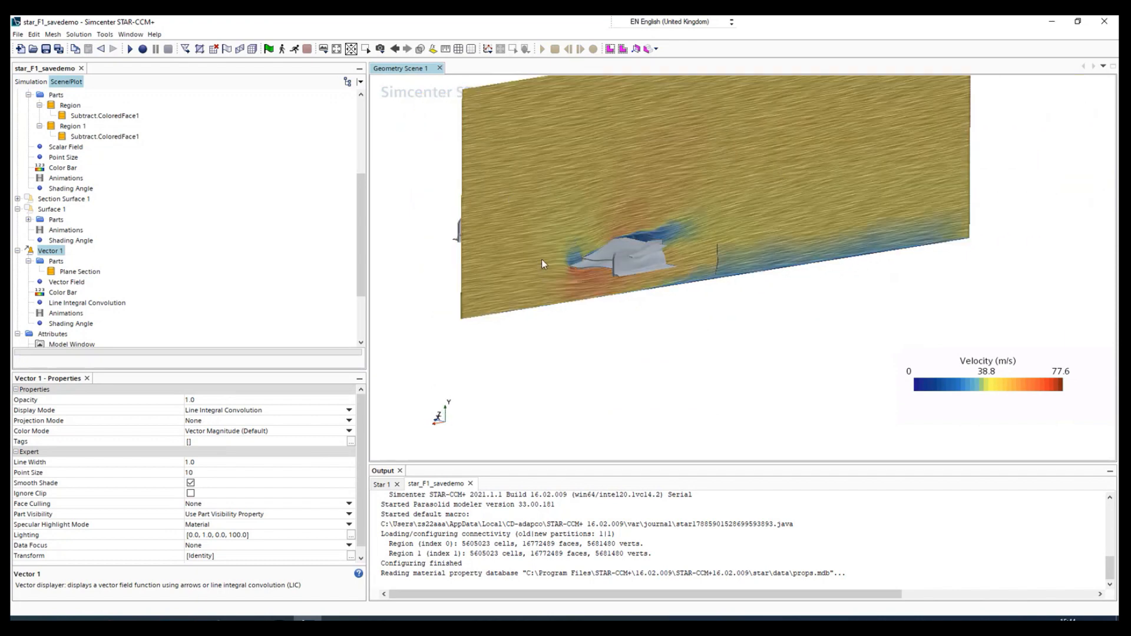
left_click_drag(552, 254, 629, 240)
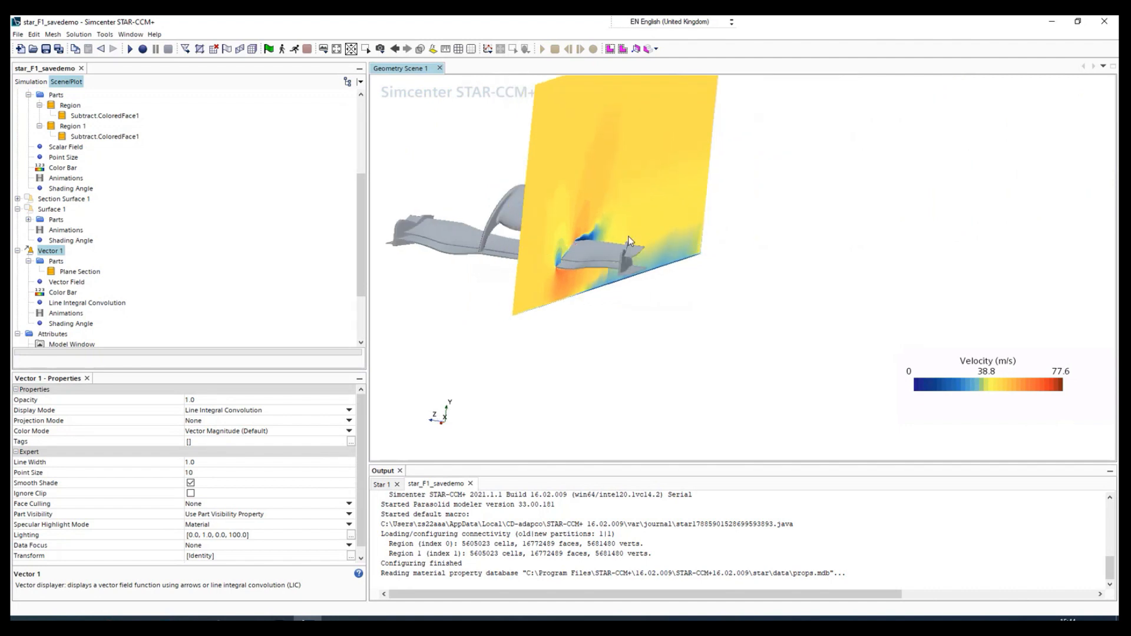
left_click_drag(539, 262, 474, 263)
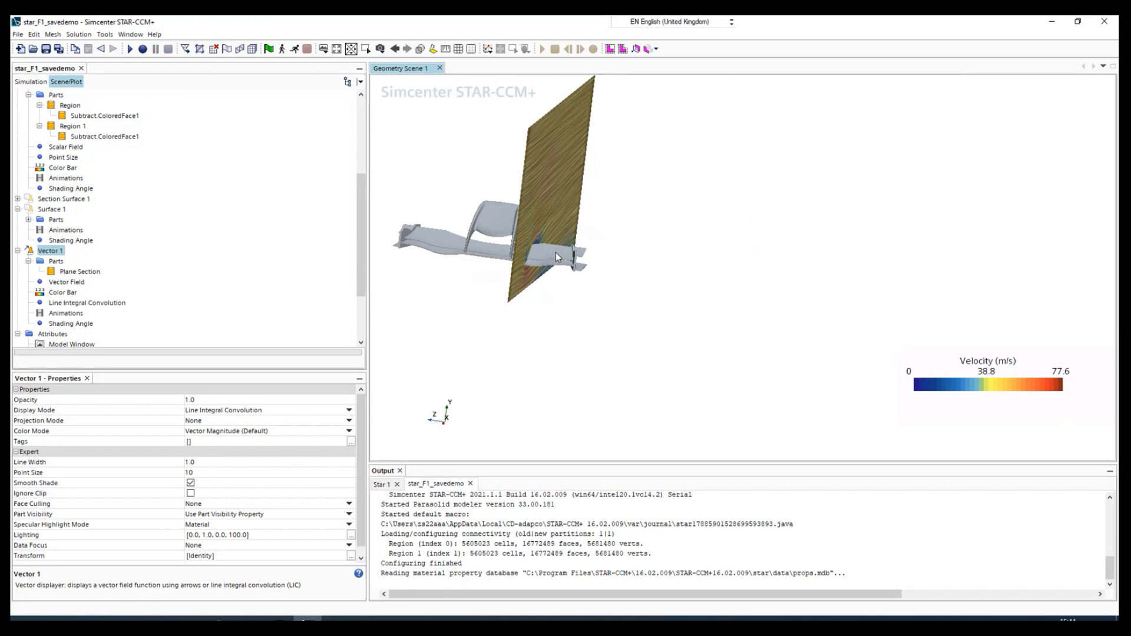
left_click_drag(557, 253, 486, 251)
scroll(494, 238, "up", 3)
scroll(494, 238, "up", 2)
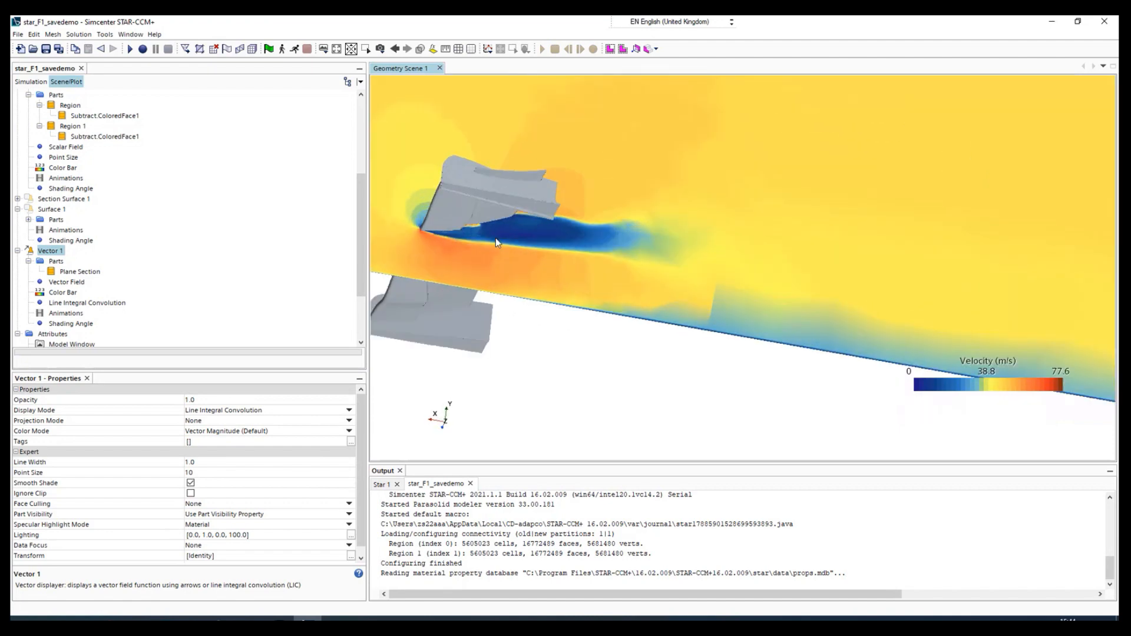
scroll(497, 242, "down", 3)
left_click_drag(528, 270, 459, 259)
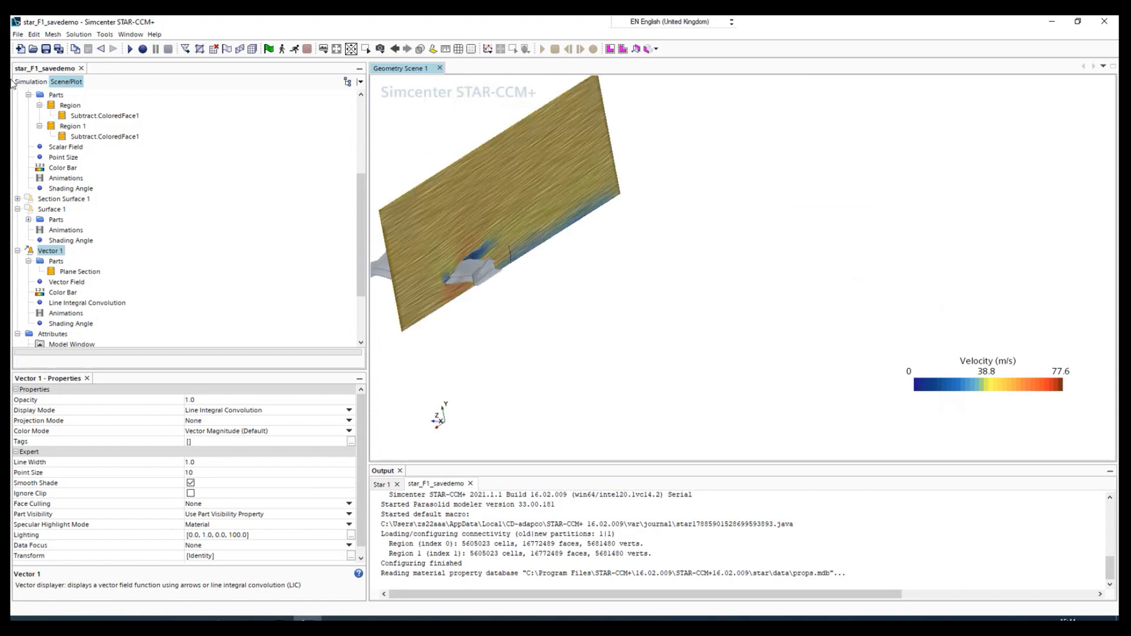
Return to the simulation tree, collapse the scenes and list the available plots
left_click(23, 82)
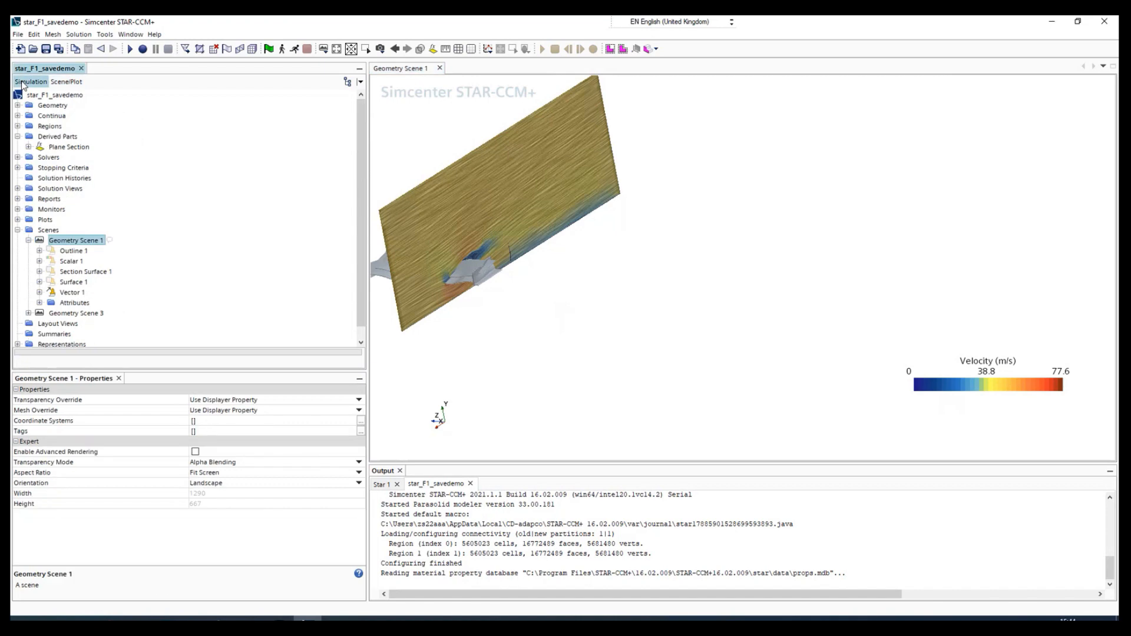
left_click_drag(524, 286, 568, 267)
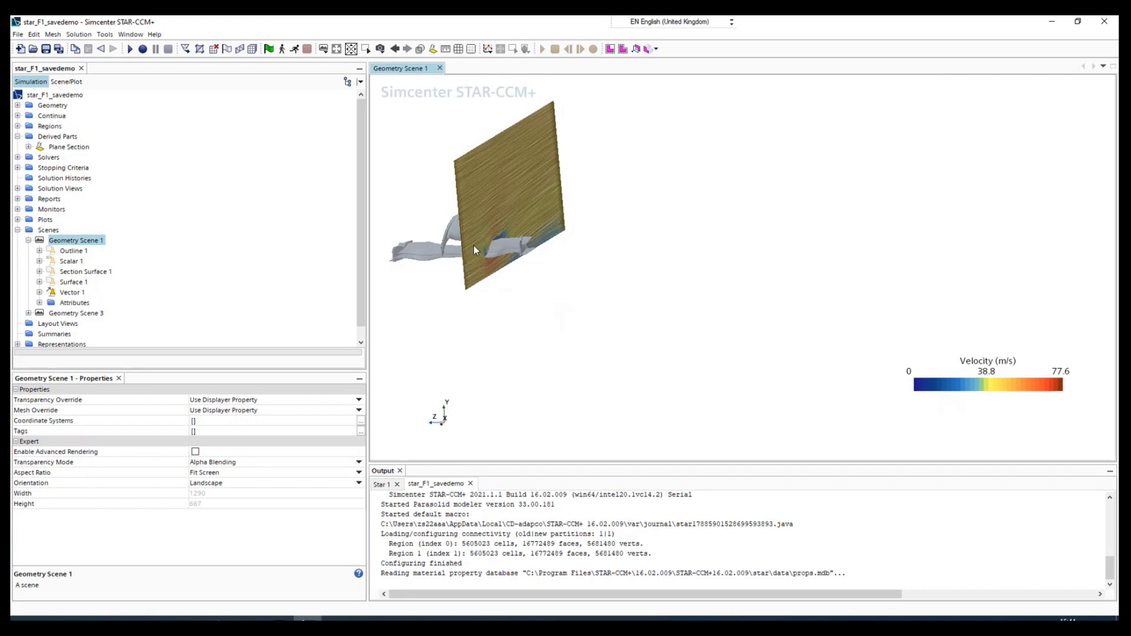
left_click(18, 230)
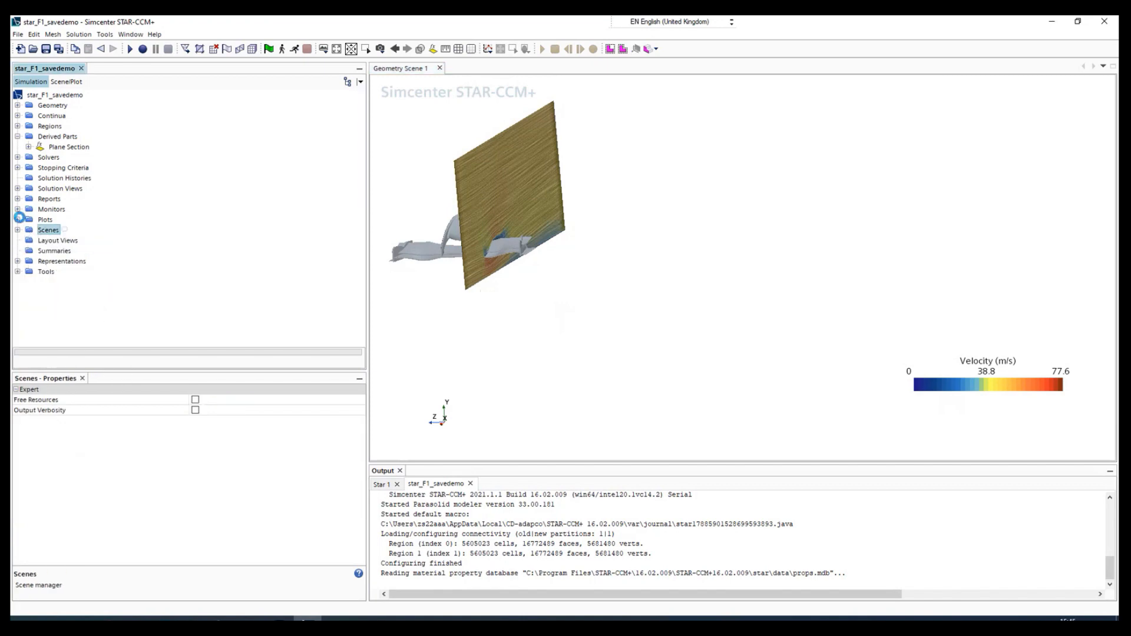
left_click(18, 219)
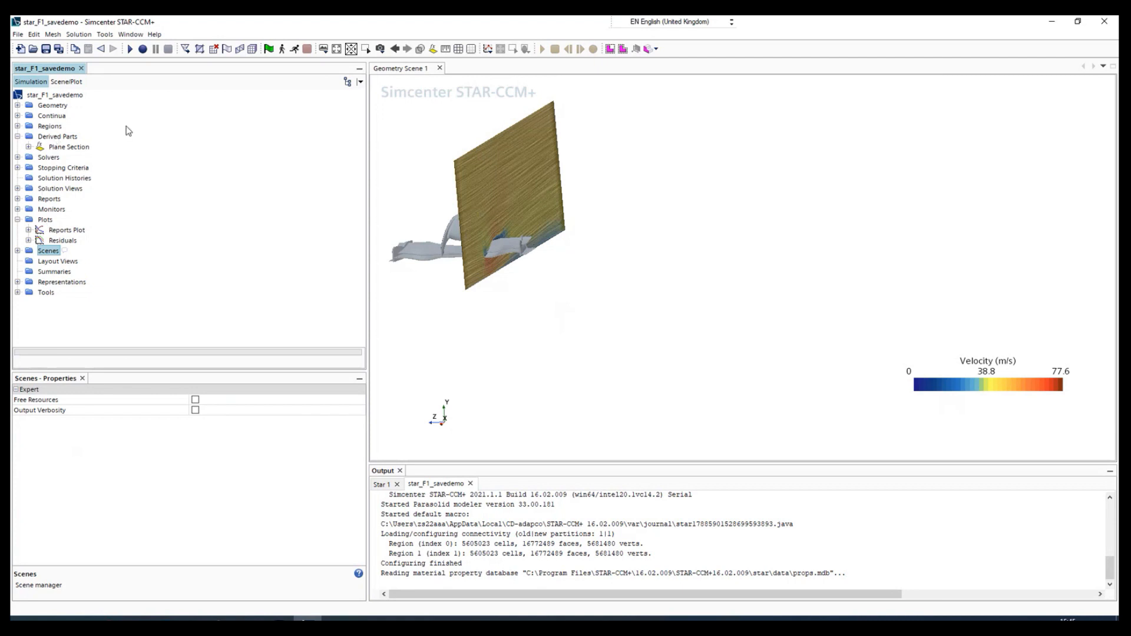
Start creating a line probe as a new derived part
left_click(59, 137)
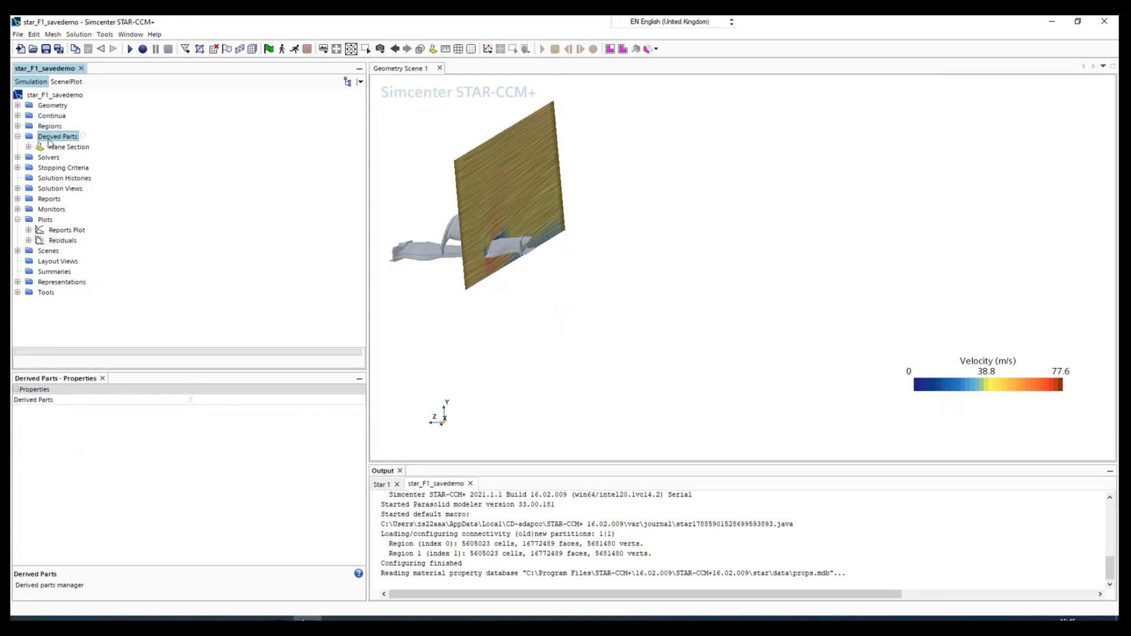
right_click(49, 140)
mouse_move(94, 147)
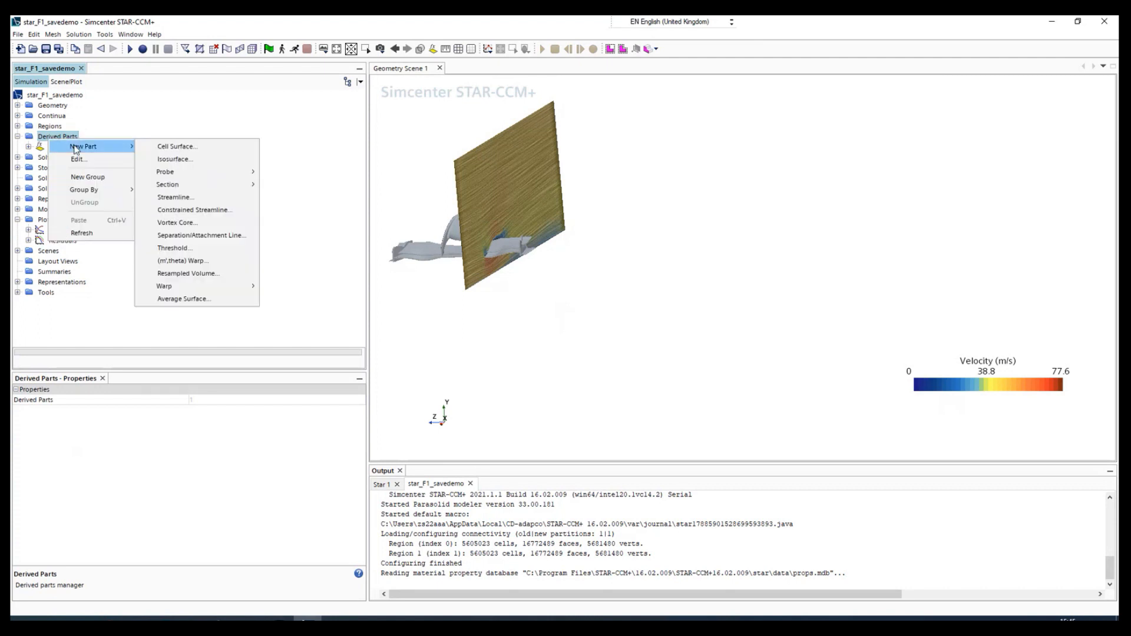
mouse_move(217, 172)
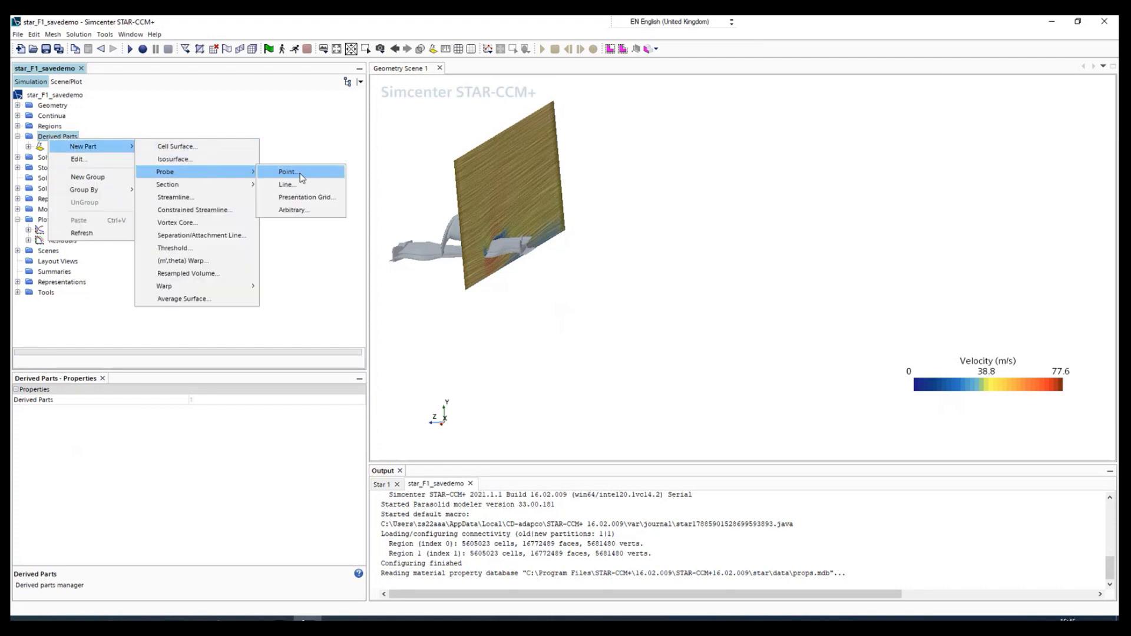
left_click(299, 183)
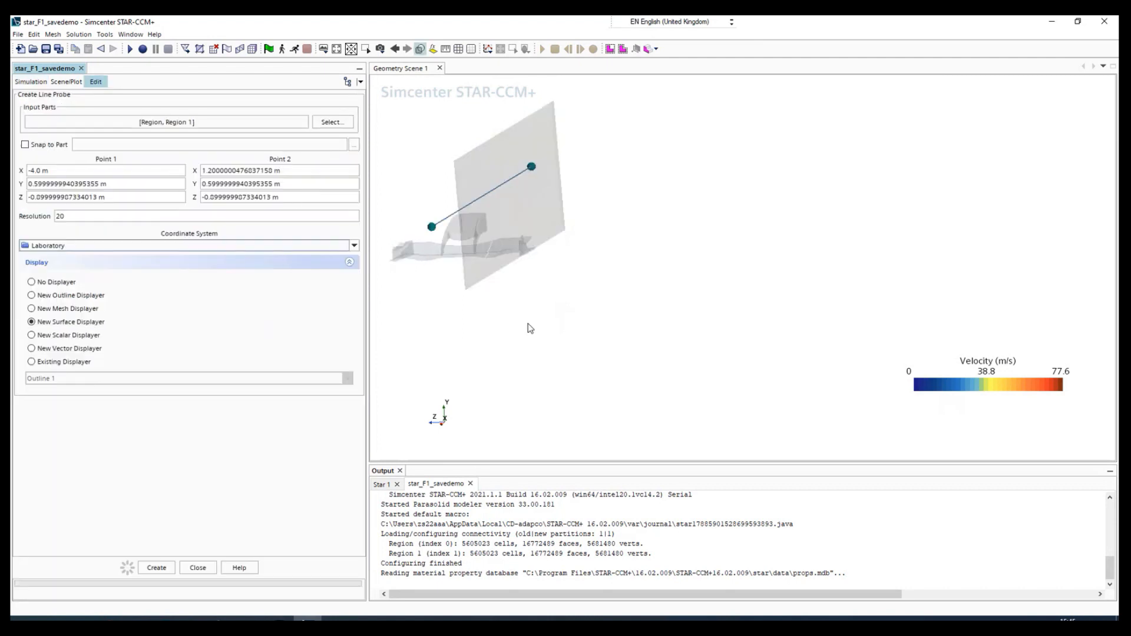
mouse_move(527, 324)
left_mouse_down()
mouse_move(571, 324)
mouse_move(505, 320)
left_mouse_up()
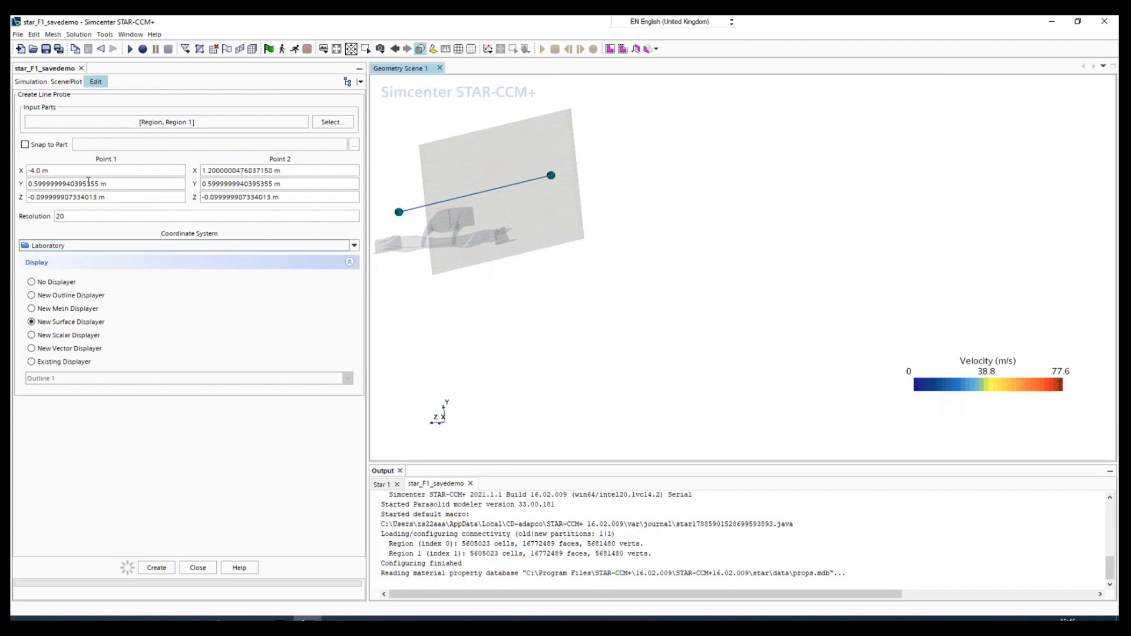
Orient the scene to the -Z view with +Y up and frame the whole line probe against the plane section
triple_click(66, 173)
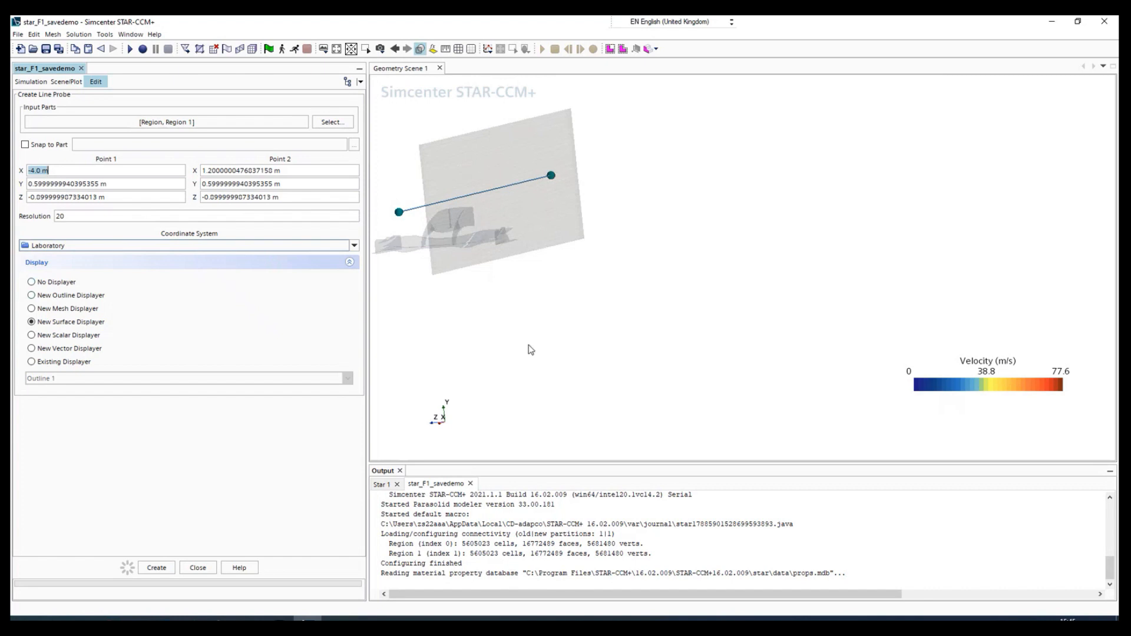
left_click_drag(528, 347, 434, 358)
scroll(434, 358, "down", 3)
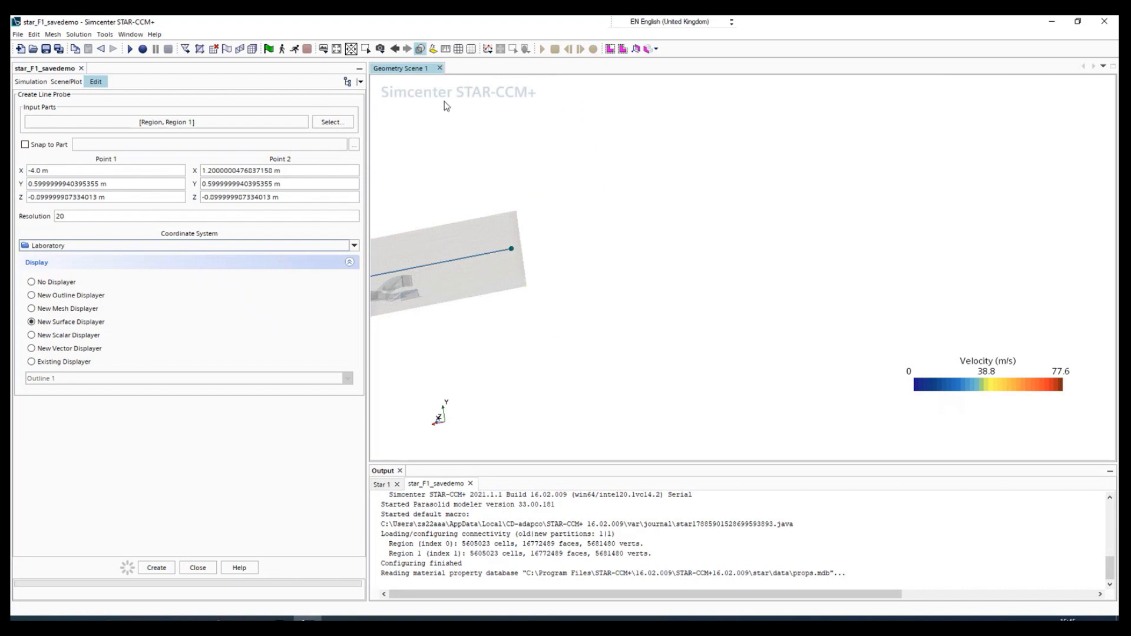
left_click(381, 49)
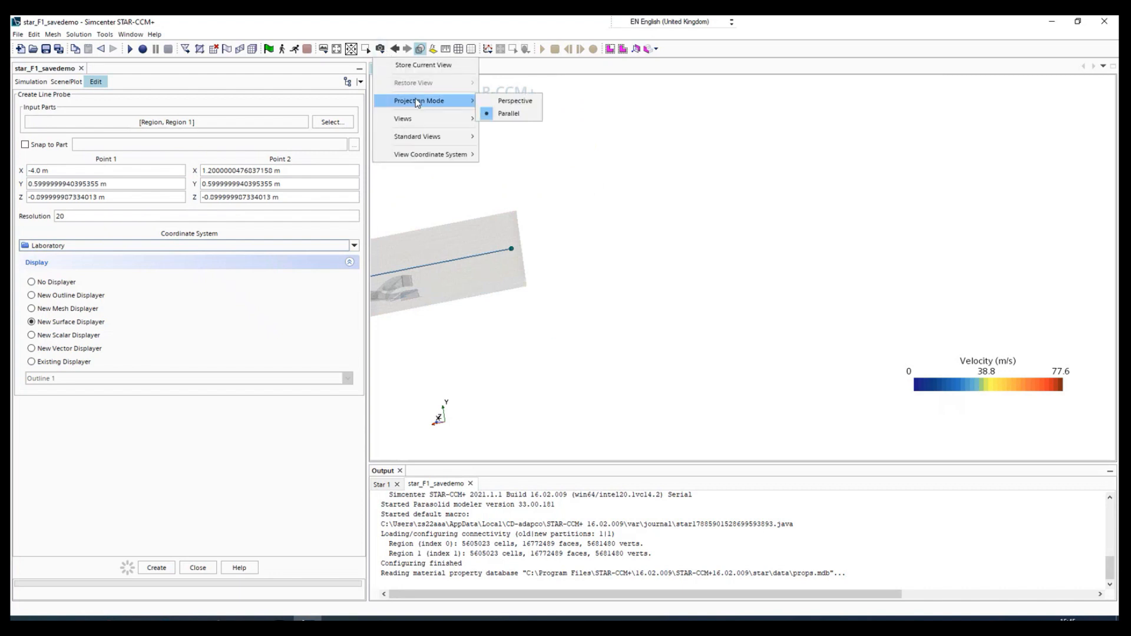
mouse_move(444, 119)
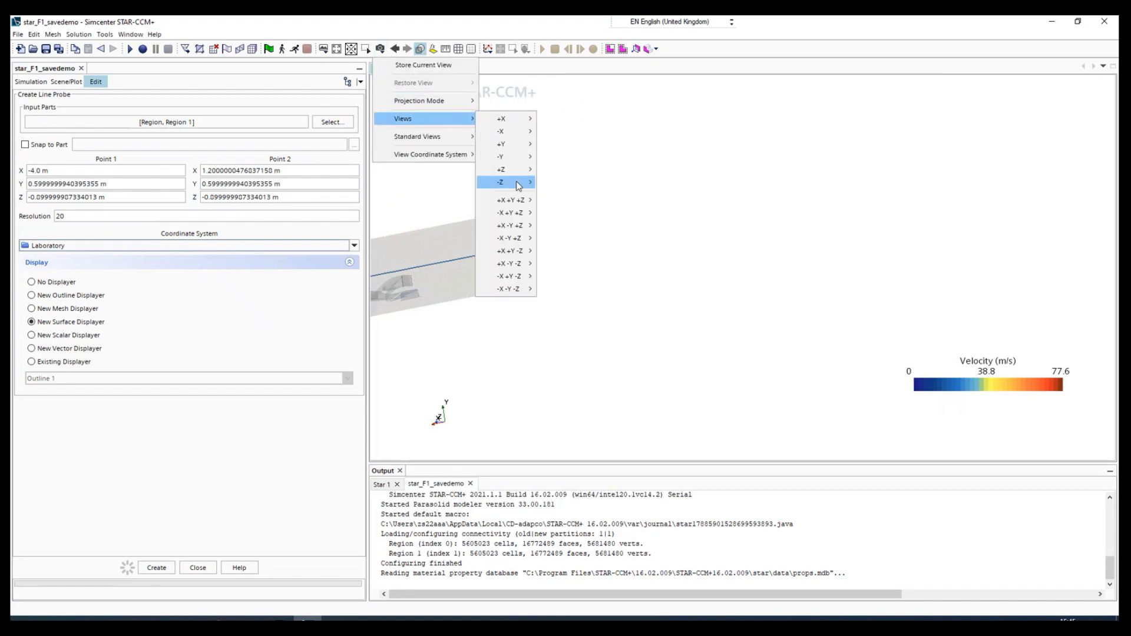
mouse_move(519, 175)
left_click(559, 187)
scroll(394, 239, "down", 5)
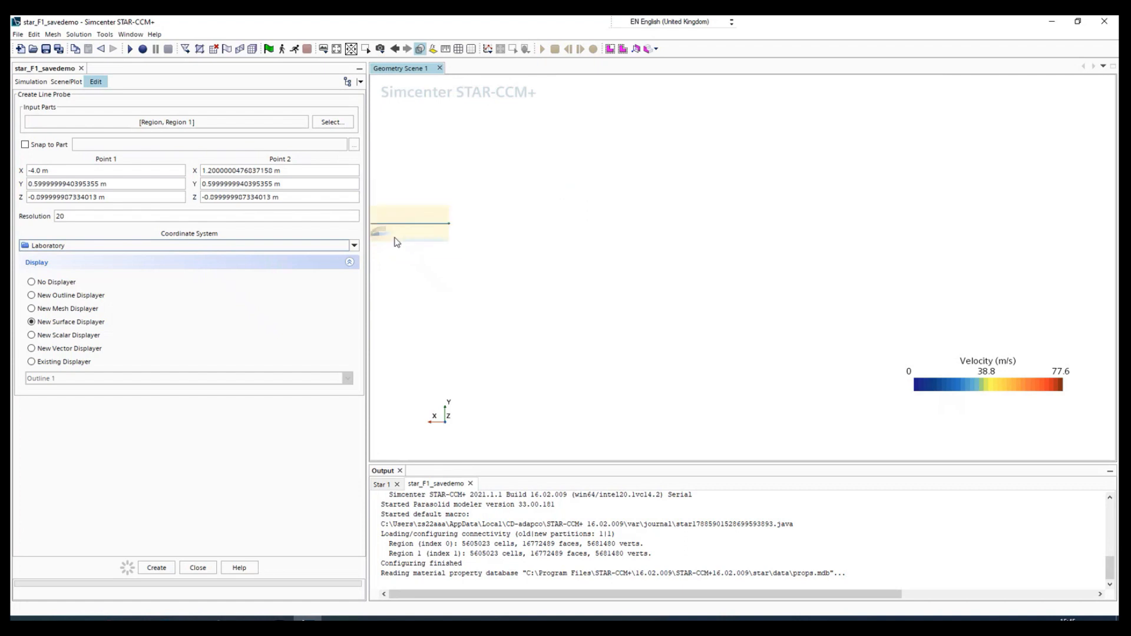
scroll(380, 243, "up", 5)
scroll(519, 221, "up", 5)
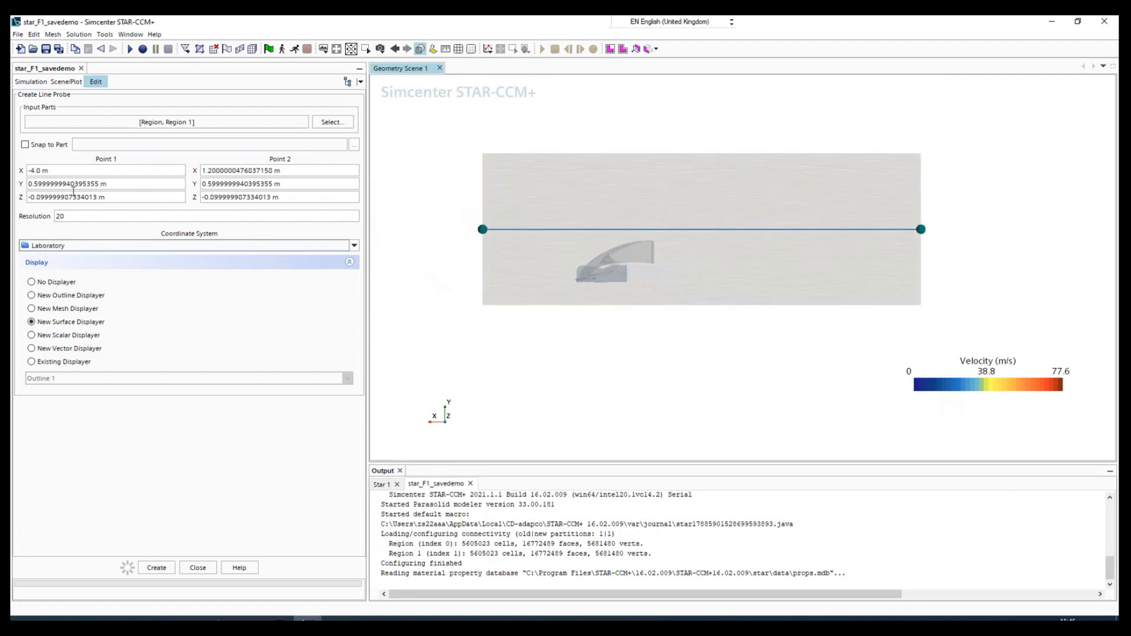
Set the line probe's Point 1 Y coordinate to 0 m and its Z coordinate to -0.2 m
double_click(95, 183)
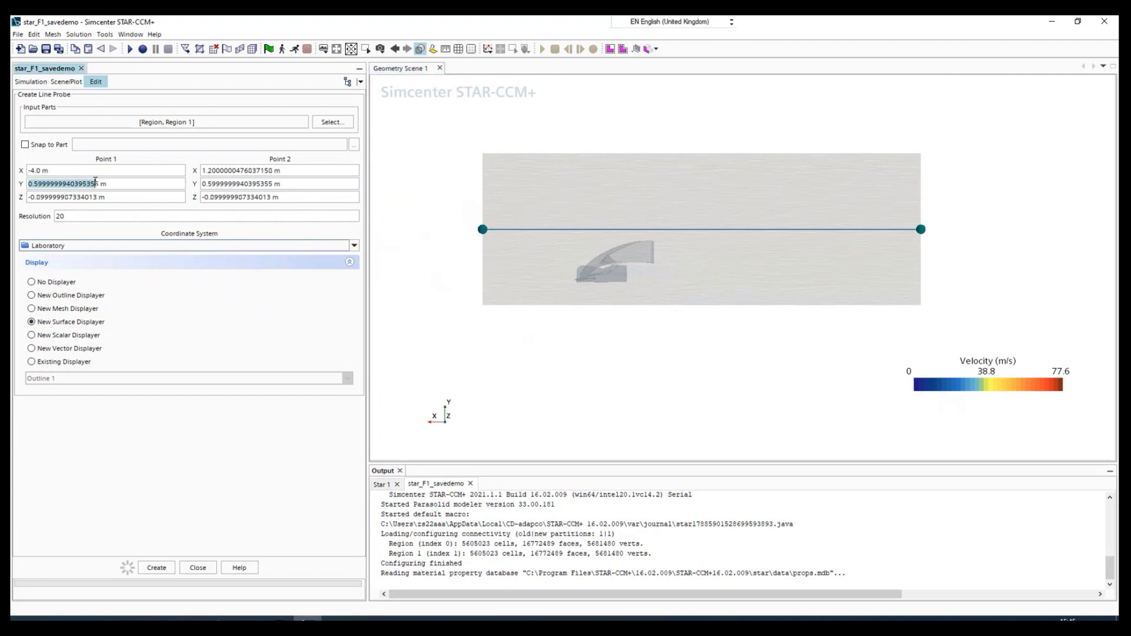
left_click_drag(100, 183, 17, 170)
type("0")
key("Return")
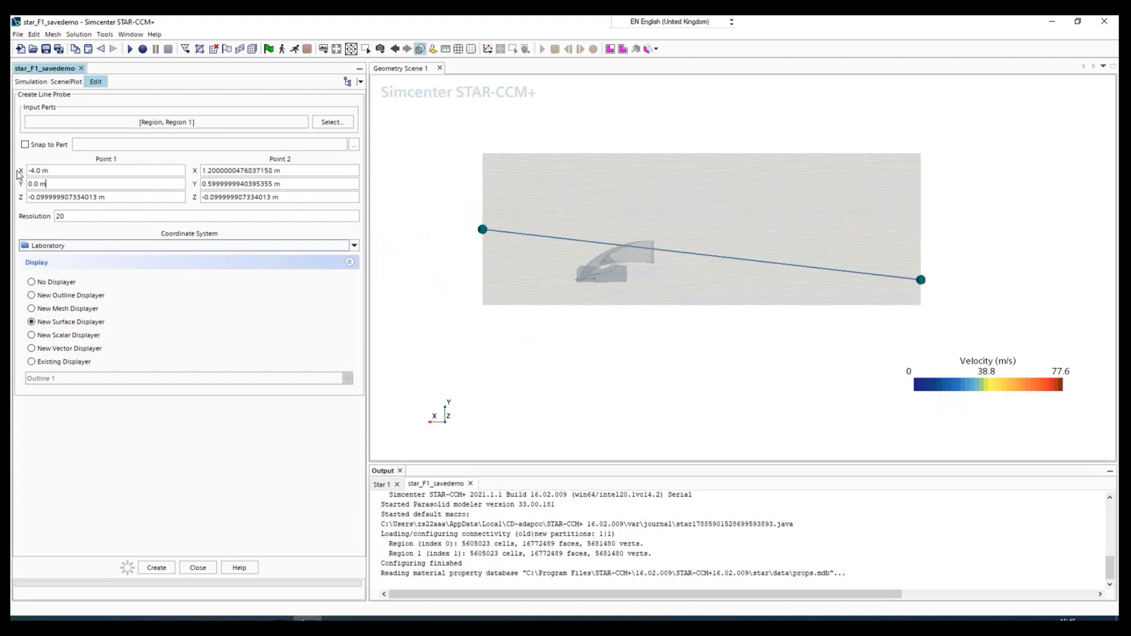
triple_click(96, 200)
left_click(98, 198)
left_click_drag(99, 198, 19, 201)
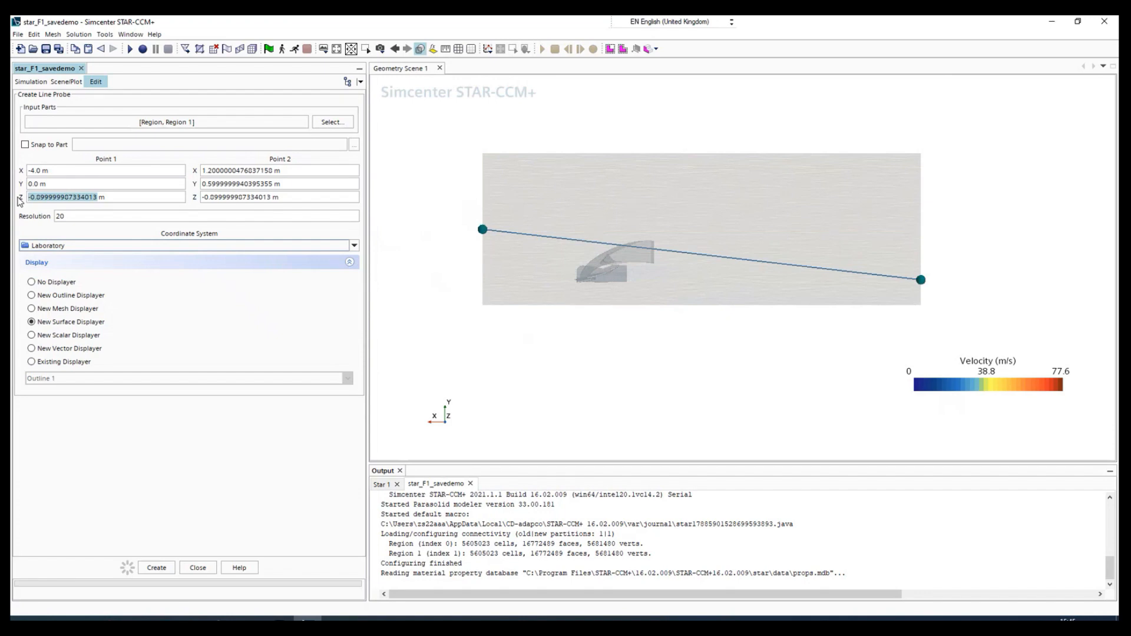
key("BackSpace")
type("-0.2")
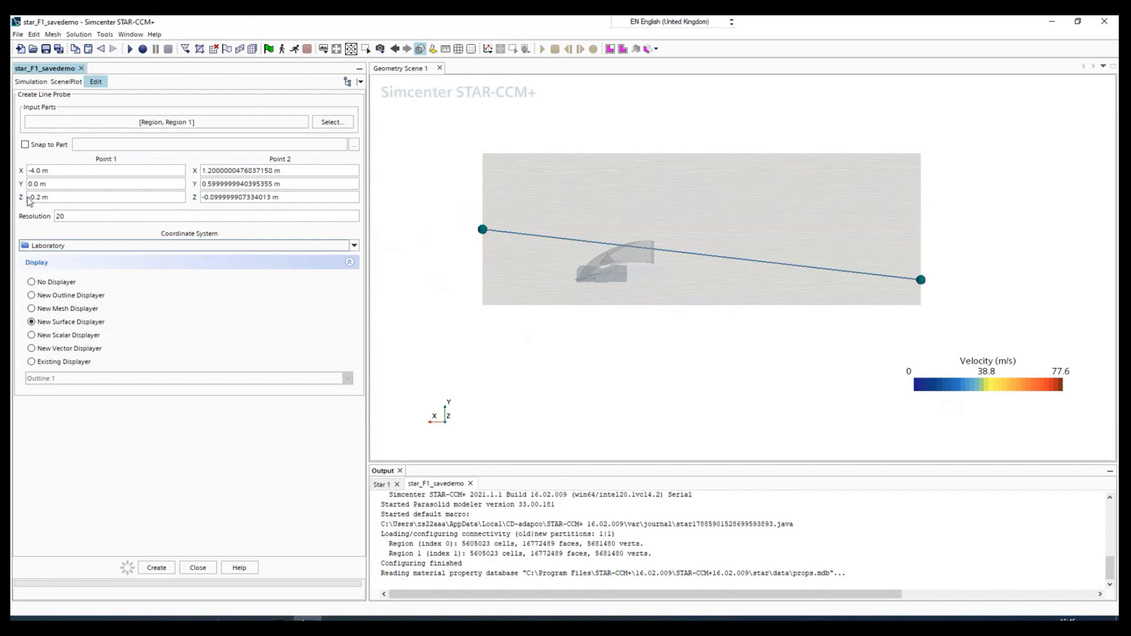
Set the X coordinate of the line probe's Point 1 to 1 m
triple_click(38, 170)
left_click(38, 171)
key("BackSpace")
key("Delete")
key("Delete")
key("Delete")
type("1.")
key("Return")
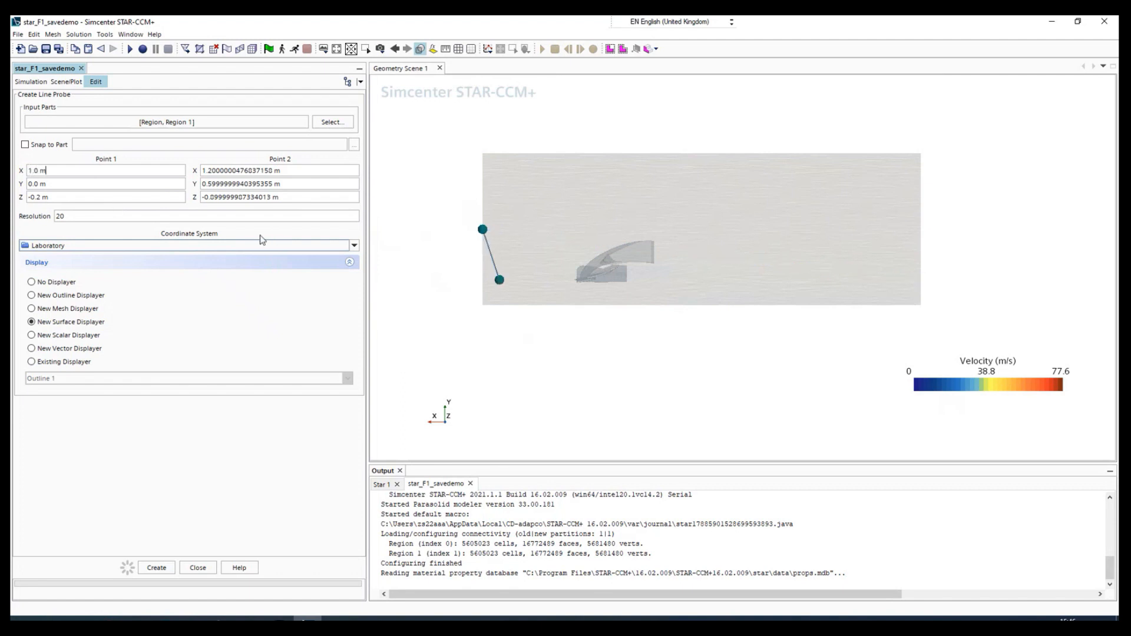
Set the line probe's Point 2 X coordinate to 1 m and its Y coordinate to 0.5 m
left_click_drag(202, 170, 256, 169)
type("1")
key("Delete")
key("Delete")
key("Delete")
key("Delete")
key("Return")
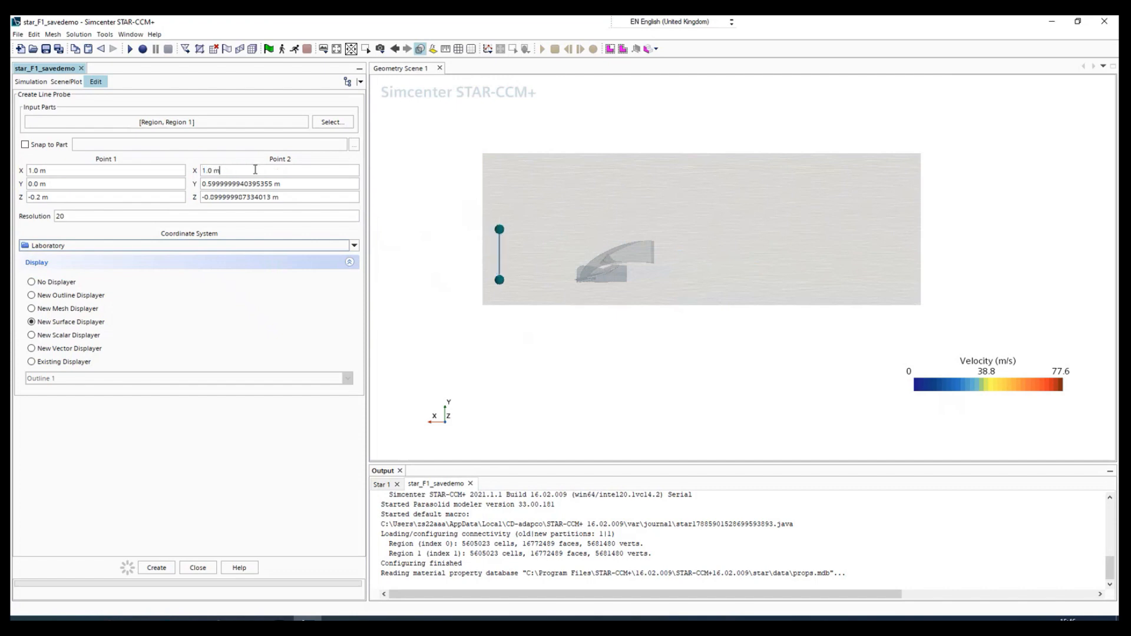
triple_click(224, 185)
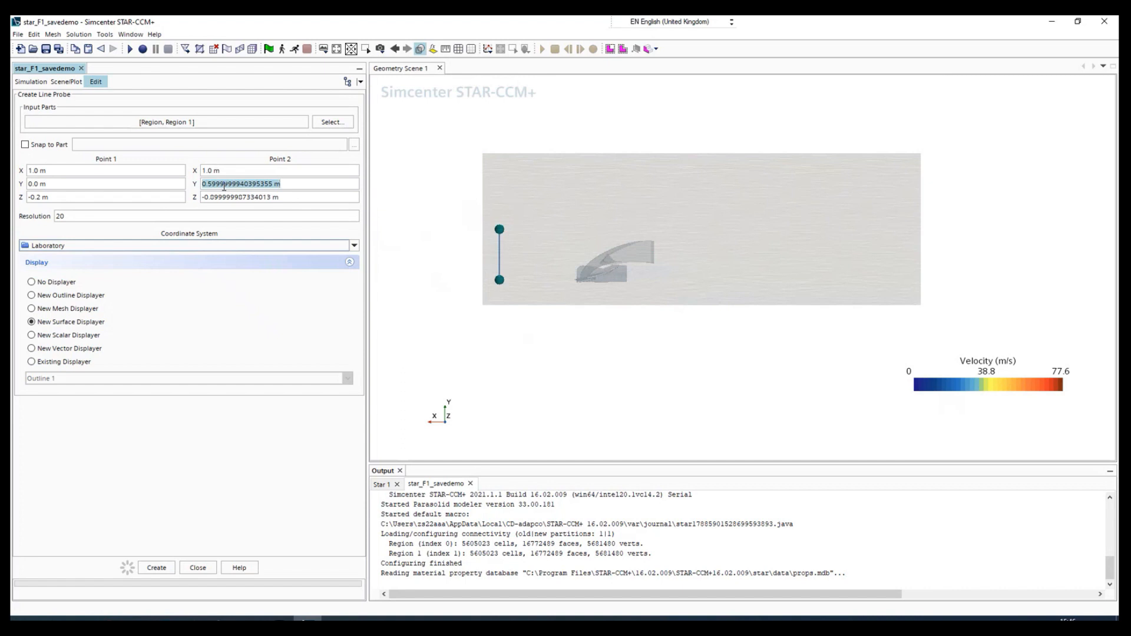
type("0.")
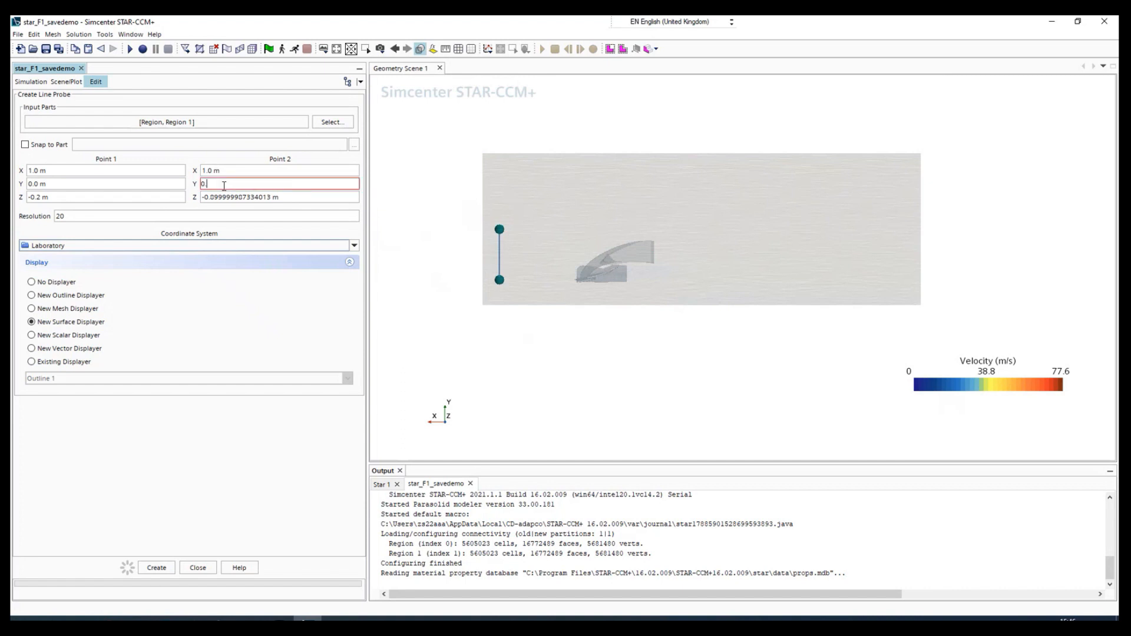
type("5 m")
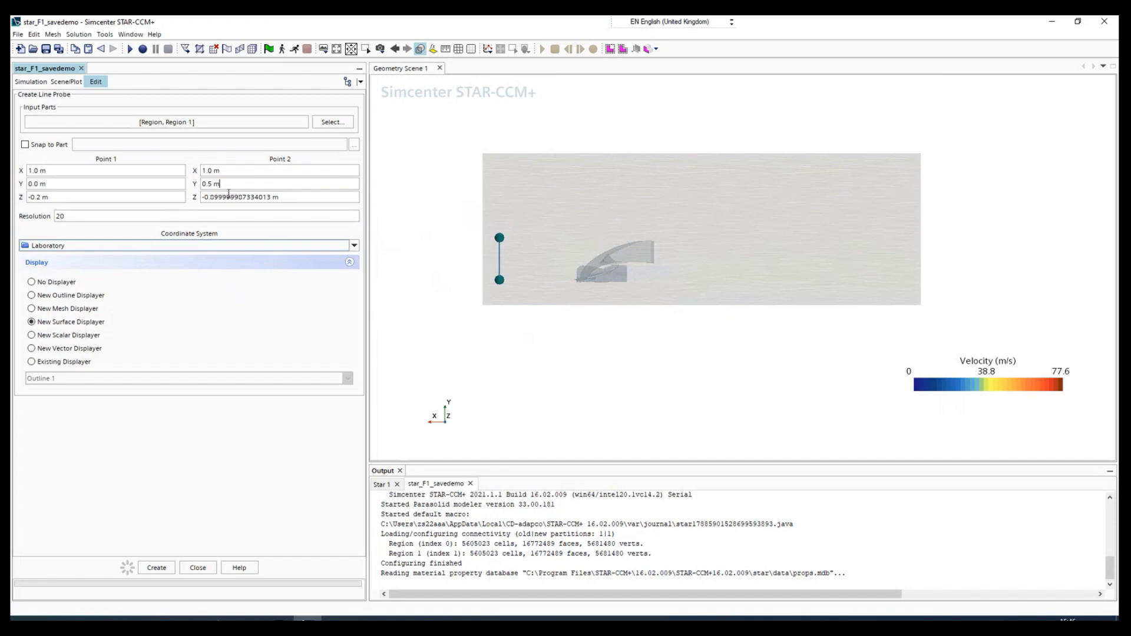
Set Point 2's Z coordinate to -0.2 m and check the probe's spanwise position looking along the X axis
triple_click(229, 196)
type("-0.2")
left_click_drag(538, 351, 773, 345)
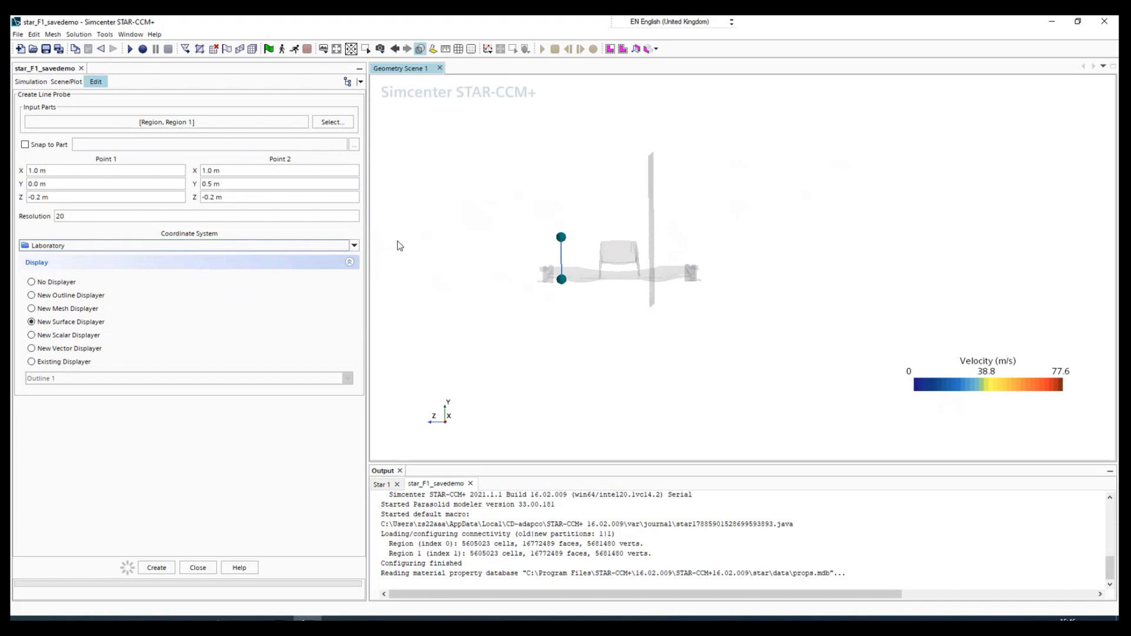
Try moving the line probe spanwise by setting the Z coordinate of both points to -1.2 m
left_click(33, 197)
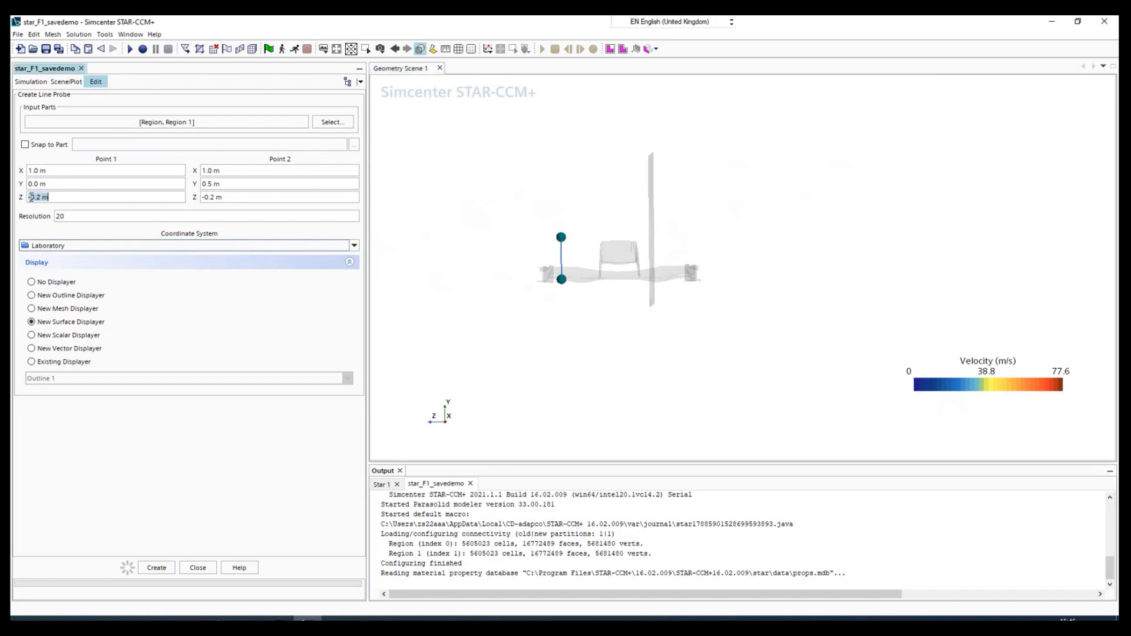
left_click_drag(38, 197, 25, 200)
type("1")
type("-1")
type(".2")
key("Return")
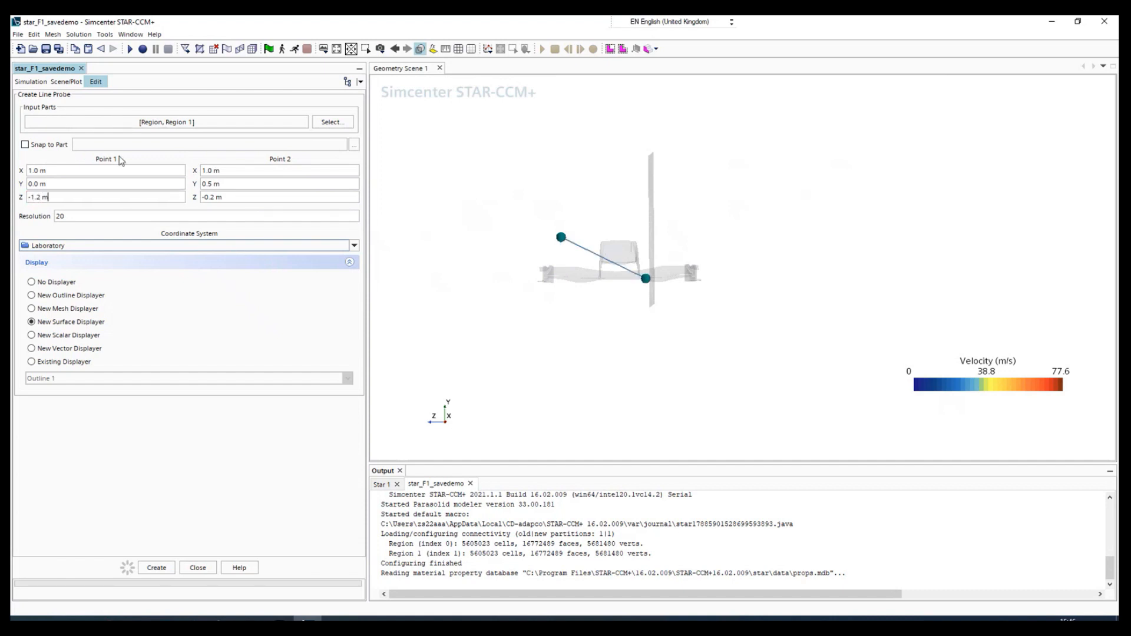
triple_click(232, 198)
type("-1.2")
key("Return")
Set the Z coordinate of the line probe's Point 1 to -1.4 m
triple_click(60, 198)
type("1")
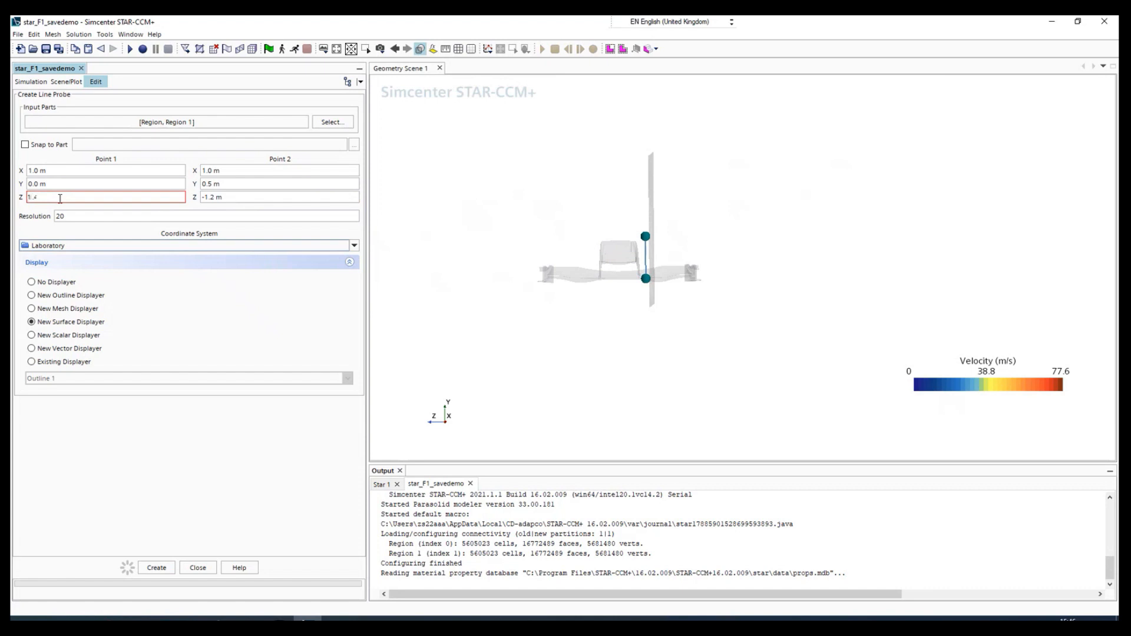
type(".4")
key("Tab")
double_click(46, 196)
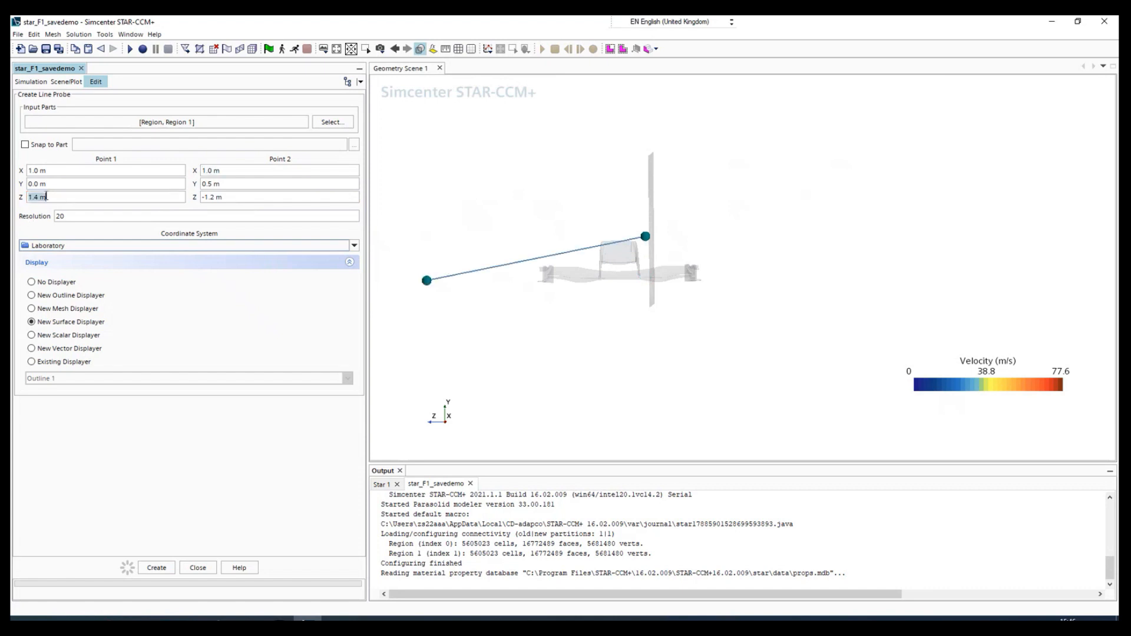
key("BackSpace")
key("BackSpace")
key("BackSpace")
key("BackSpace")
key("BackSpace")
type("-1.4")
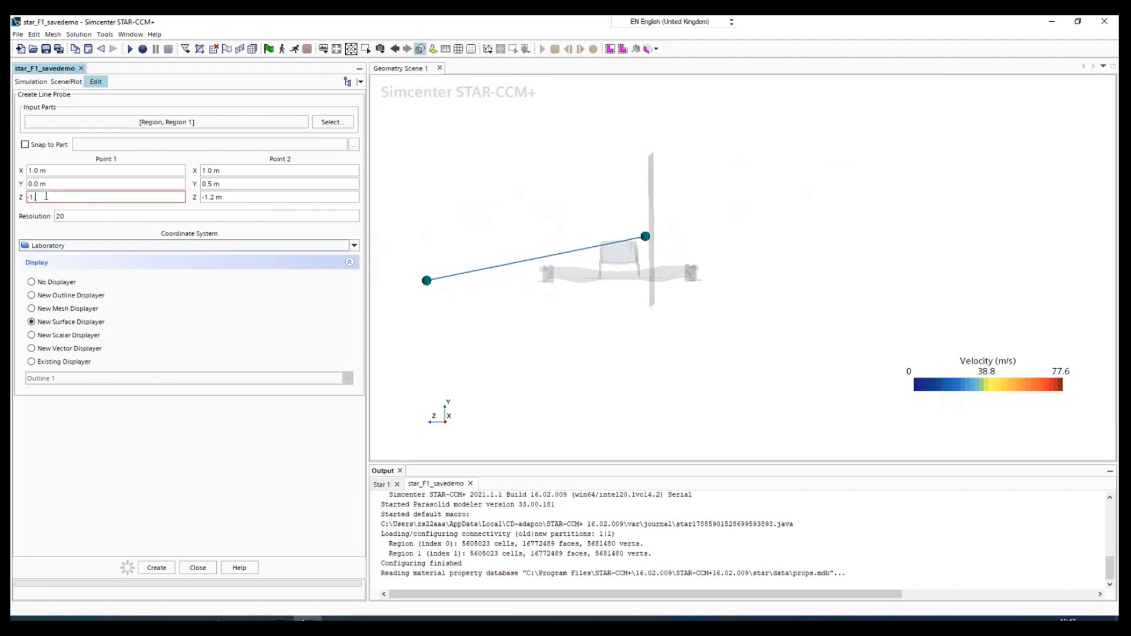
key("Return")
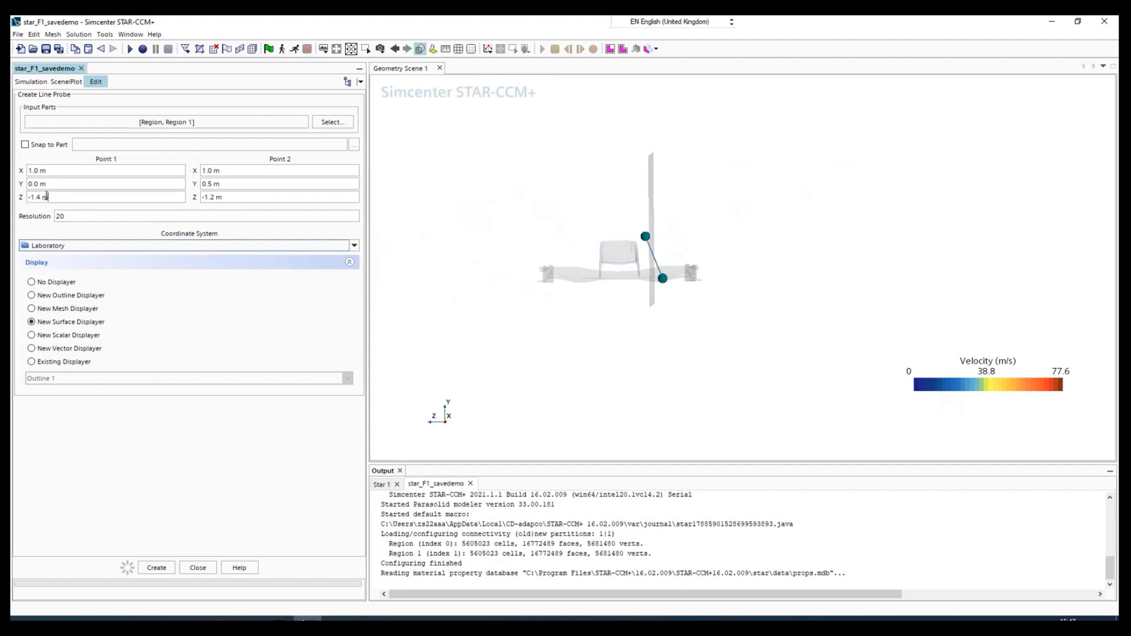
Set Point 2's Z coordinate to -1.4 m and check the vertical probe's position against the wing
left_click(259, 197)
type("-1.4")
key("Return")
left_click_drag(615, 274, 592, 295)
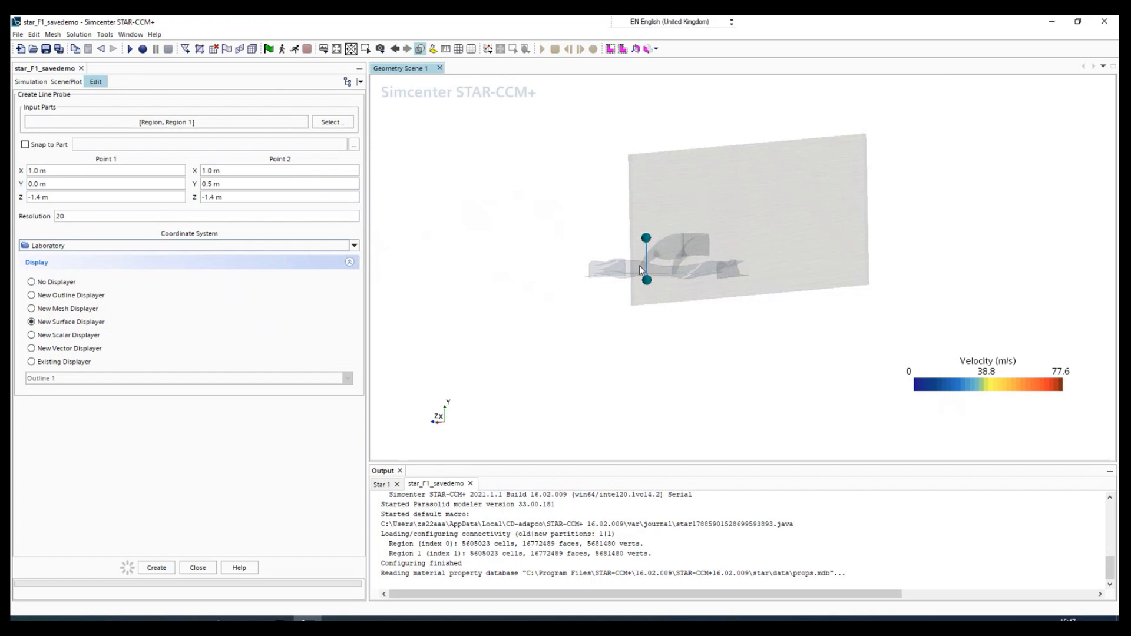
Set the line probe's resolution to 40, create it with a surface displayer and close the editor
double_click(69, 216)
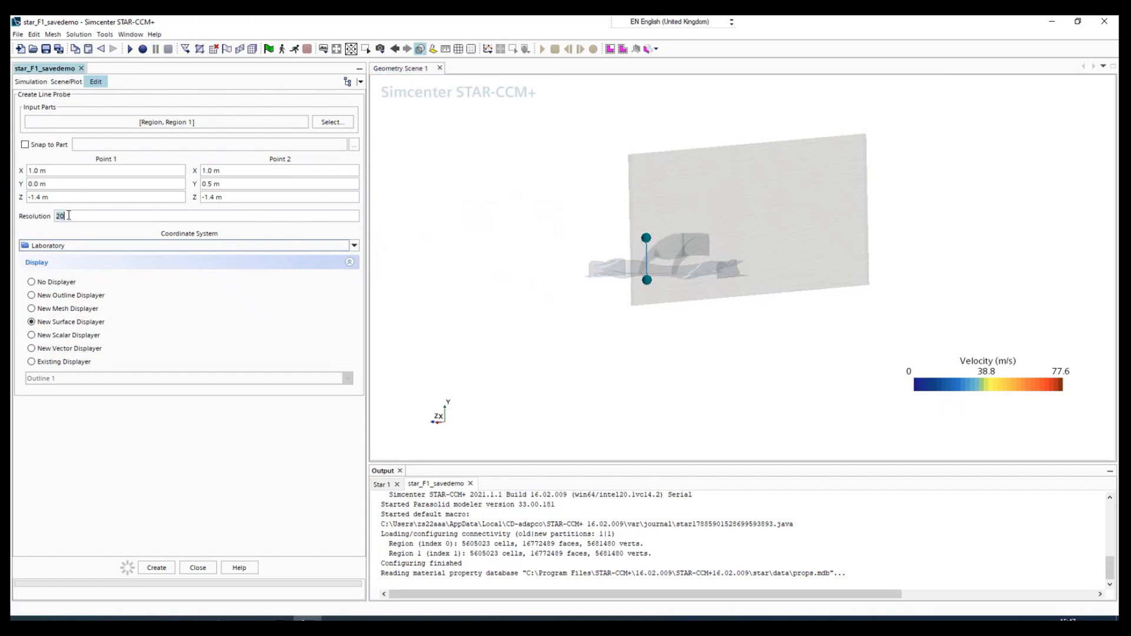
type("4")
left_click(157, 567)
left_click(198, 567)
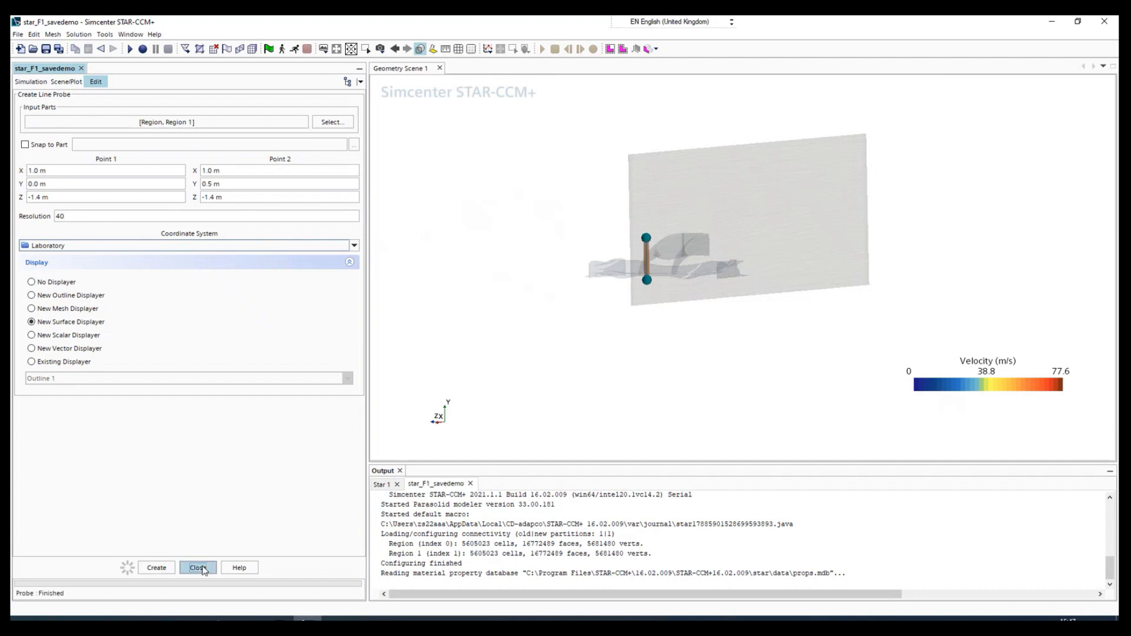
scroll(646, 242, "up", 4)
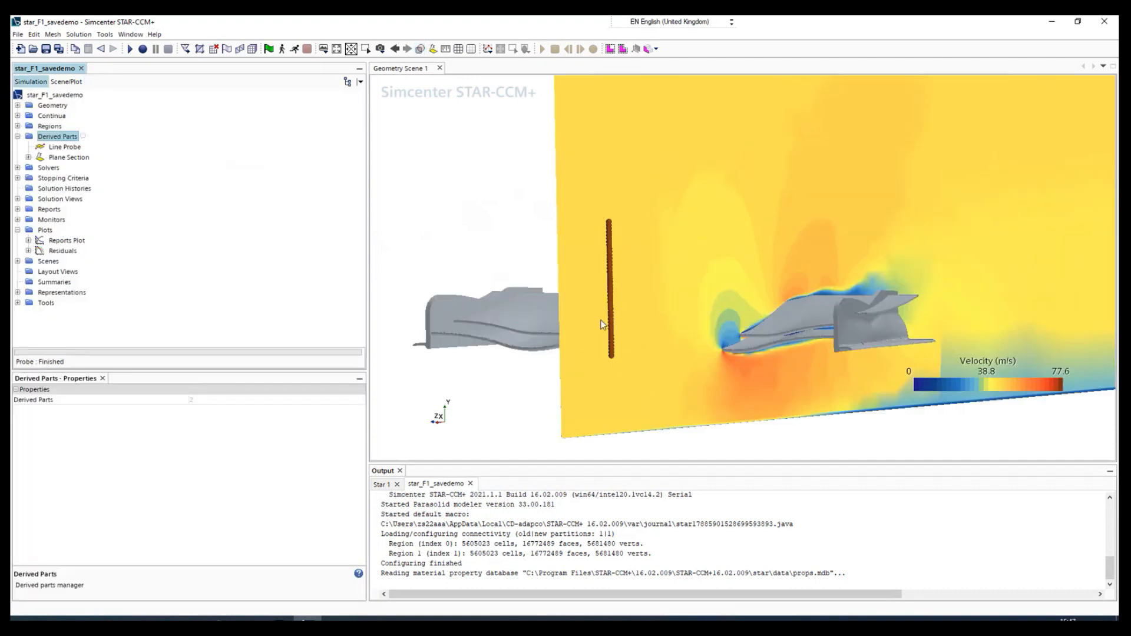
mouse_move(642, 259)
left_mouse_down()
mouse_move(686, 326)
mouse_move(735, 314)
mouse_move(607, 338)
left_mouse_up()
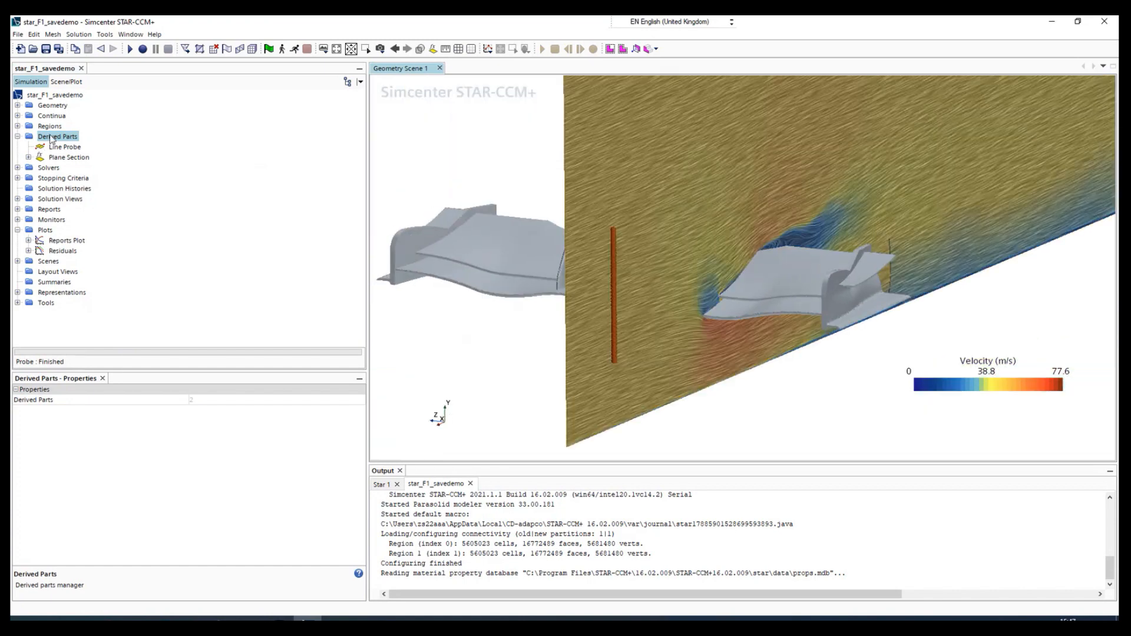
Start a new streamline derived part and choose the line probe as its seed part
right_click(52, 136)
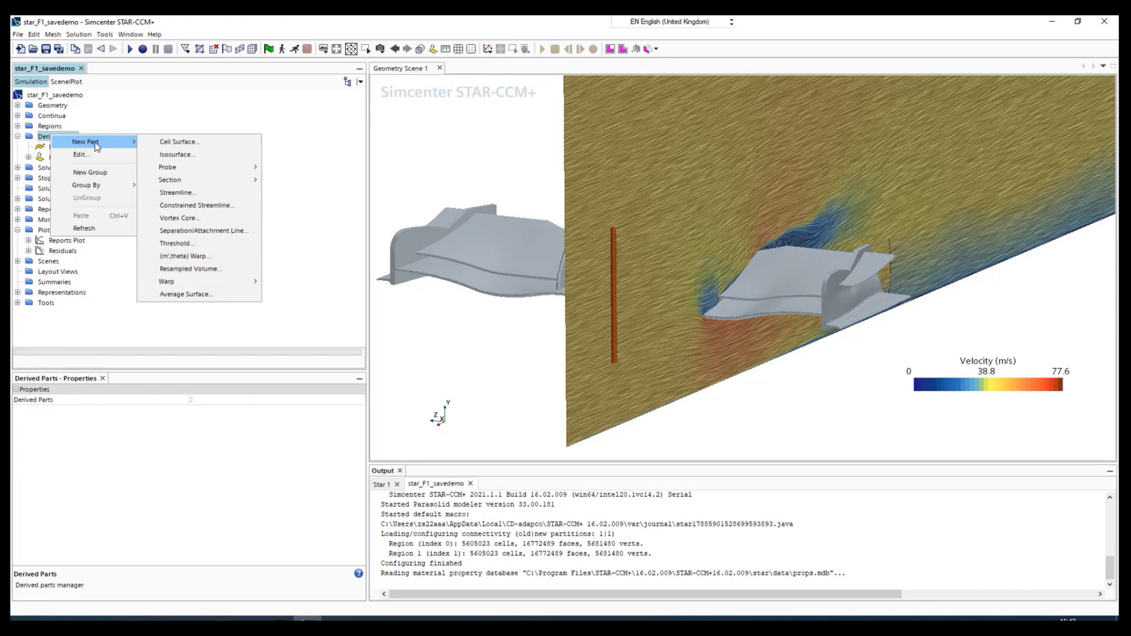
left_click(44, 137)
right_click(48, 138)
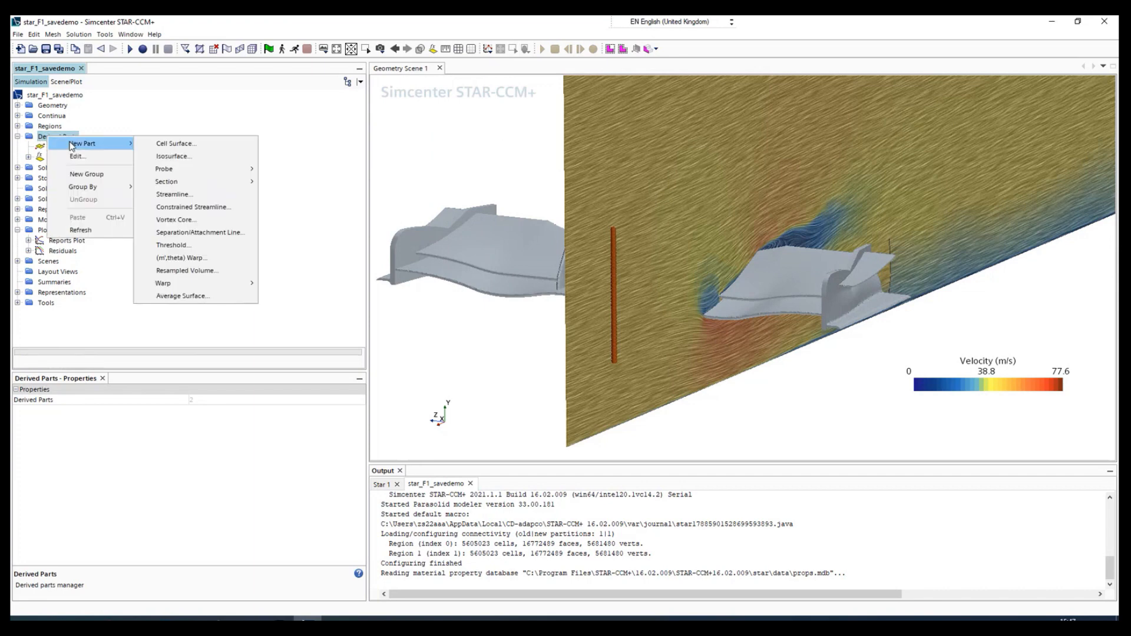
left_click(185, 195)
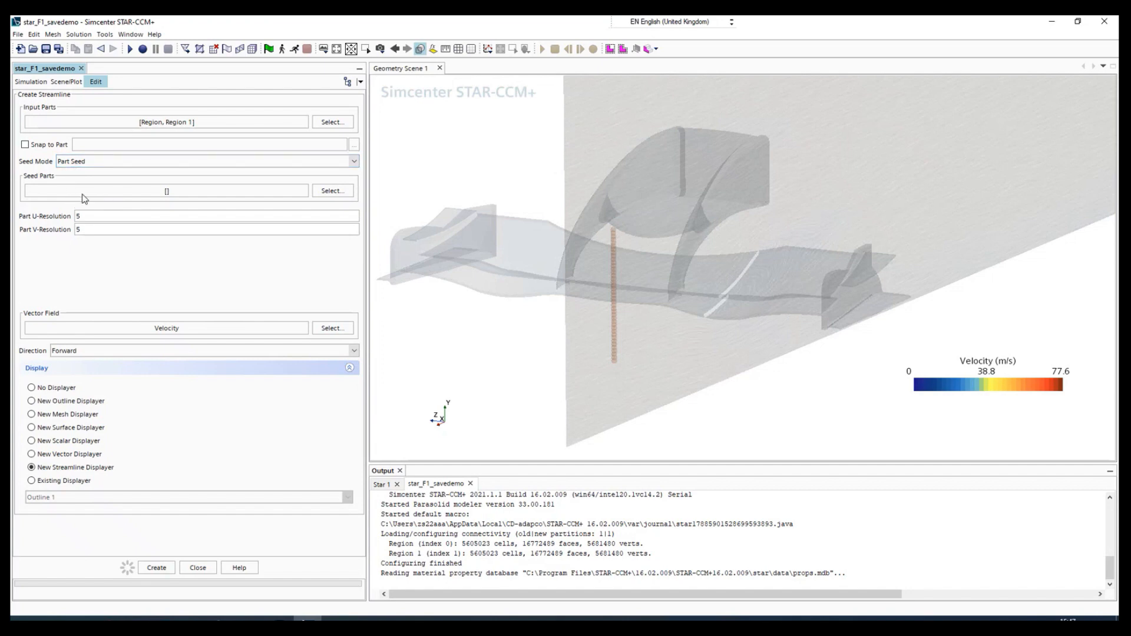
left_click(49, 188)
left_click(428, 258)
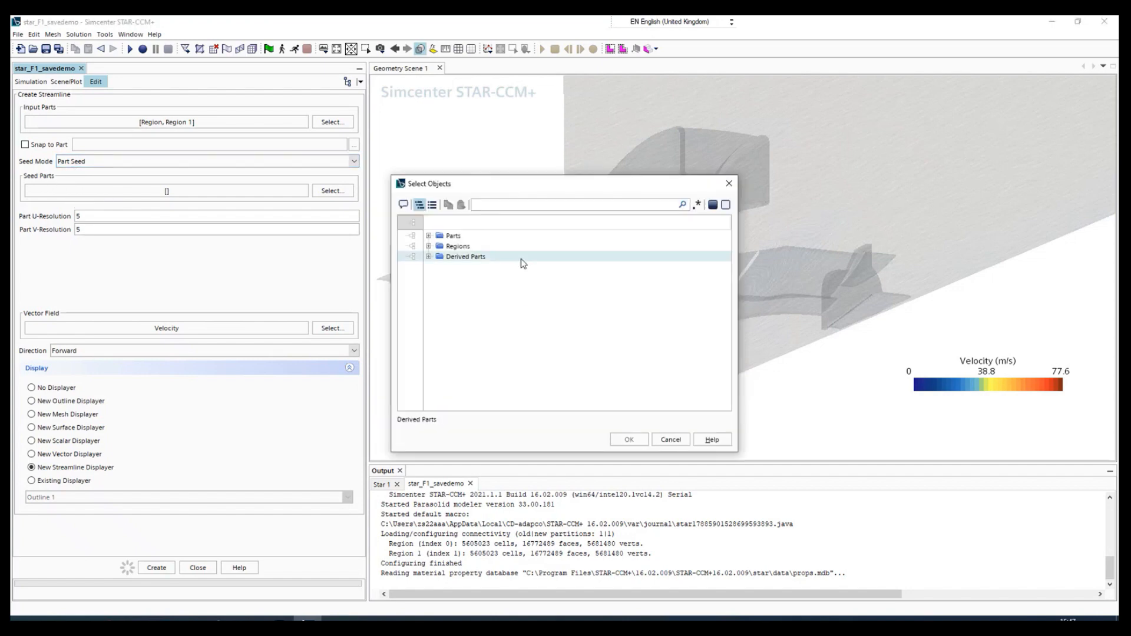
left_click(428, 257)
left_click(468, 277)
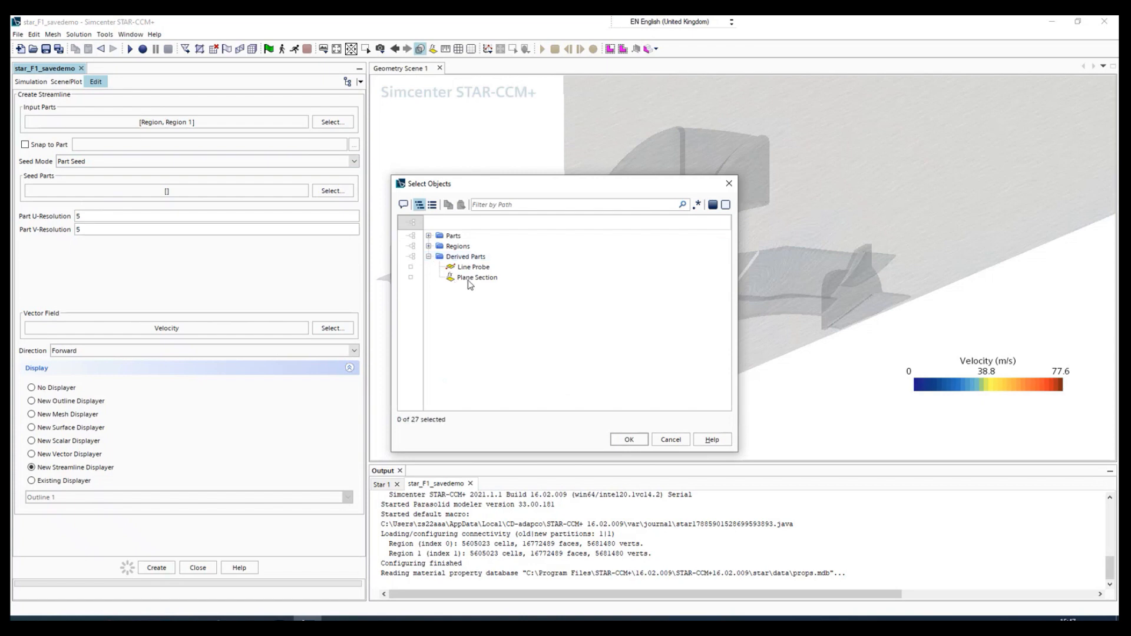
left_click(473, 267)
left_click(629, 440)
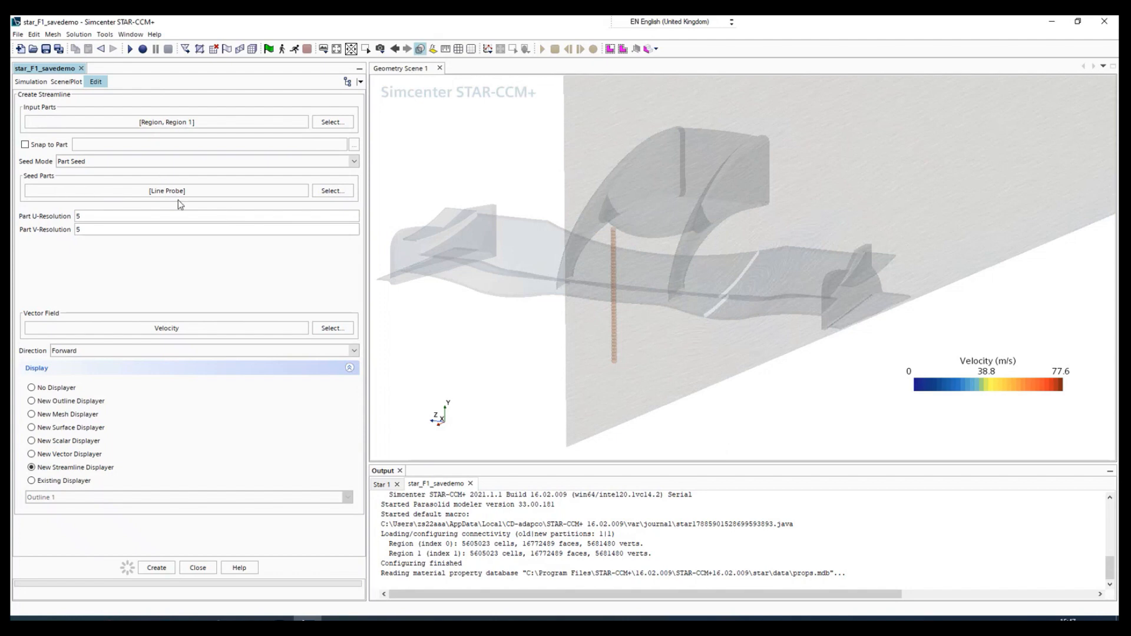
Set the part resolution to 20 in U and 1 in V, and create the streamlines with a new streamline displayer
left_click(81, 230)
type("20")
left_click(156, 569)
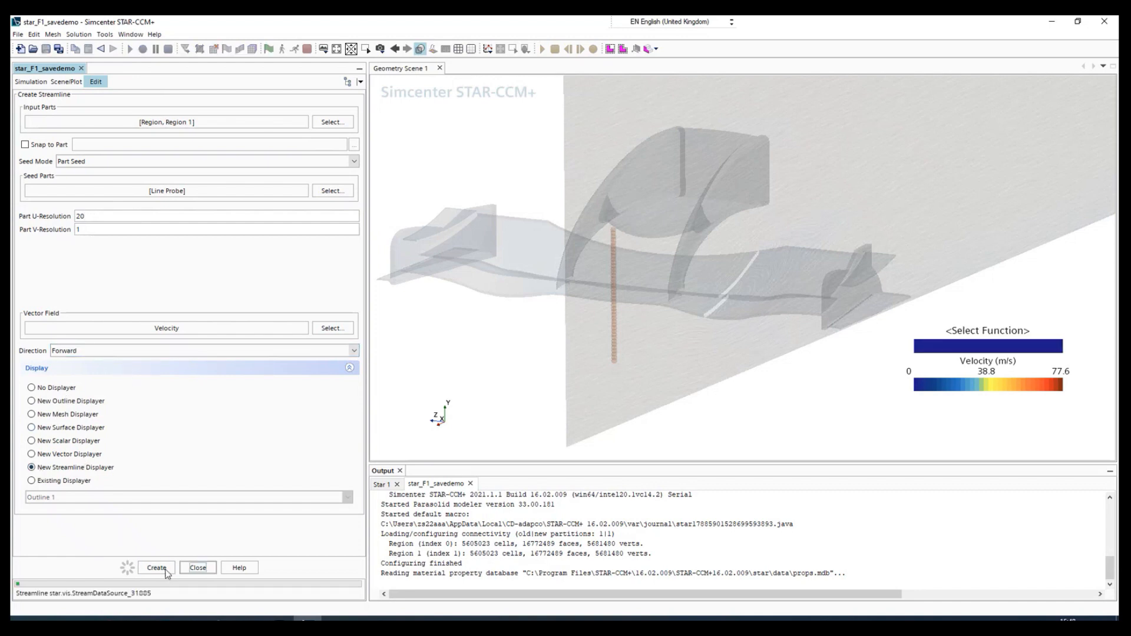
left_click(198, 567)
mouse_move(811, 406)
left_mouse_down()
mouse_move(653, 392)
mouse_move(859, 275)
mouse_move(956, 285)
mouse_move(921, 326)
mouse_move(1012, 304)
mouse_move(736, 367)
left_mouse_up()
scroll(859, 275, "up", 5)
scroll(734, 367, "down", 5)
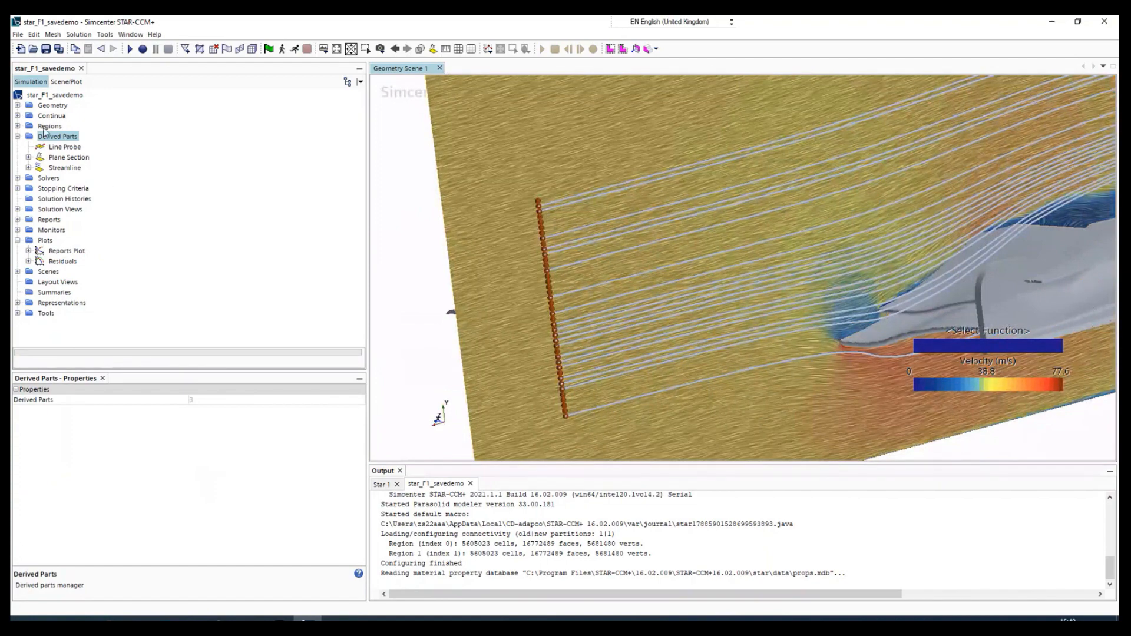
Set the streamline source seed's N Grid Points to [40, 1] and view the denser streamlines around the wing
right_click(28, 169)
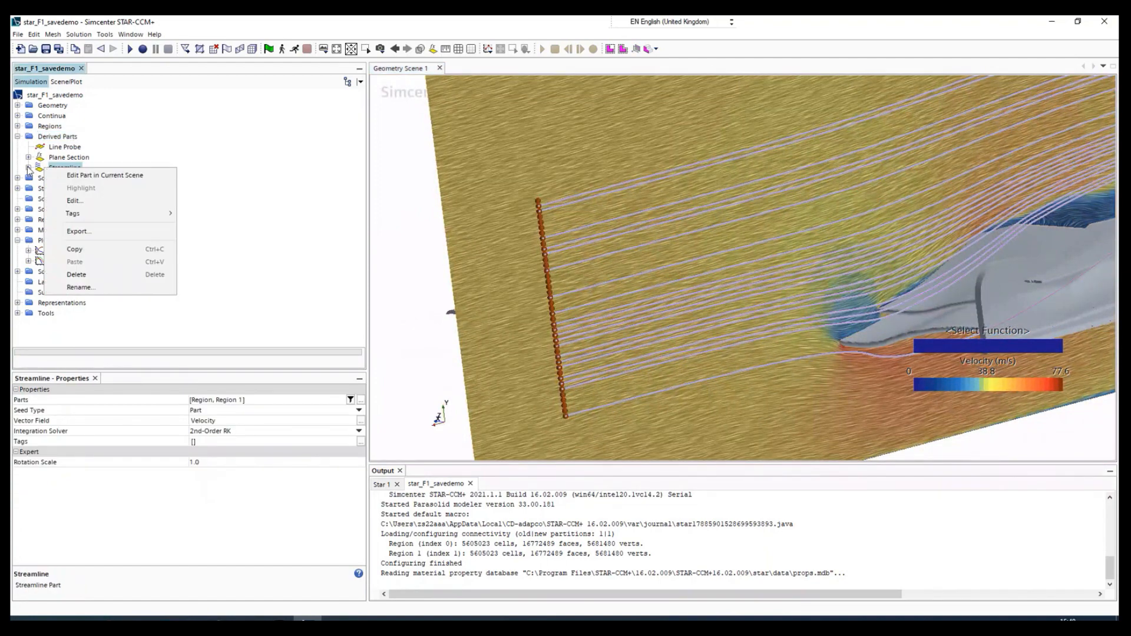
key("Escape")
left_click(28, 168)
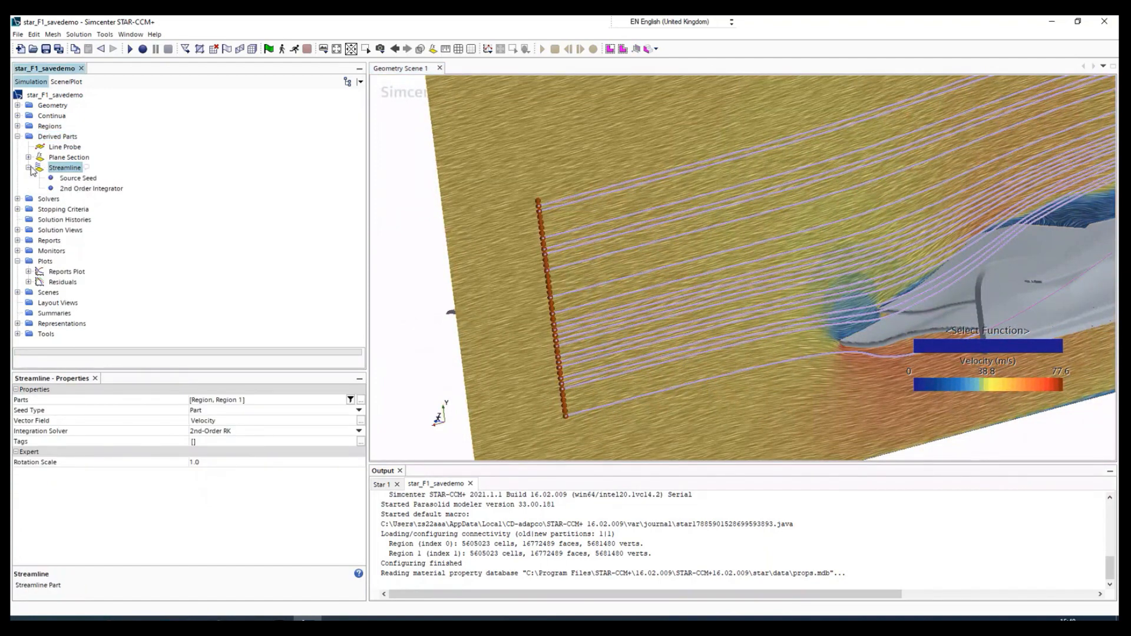
left_click(71, 178)
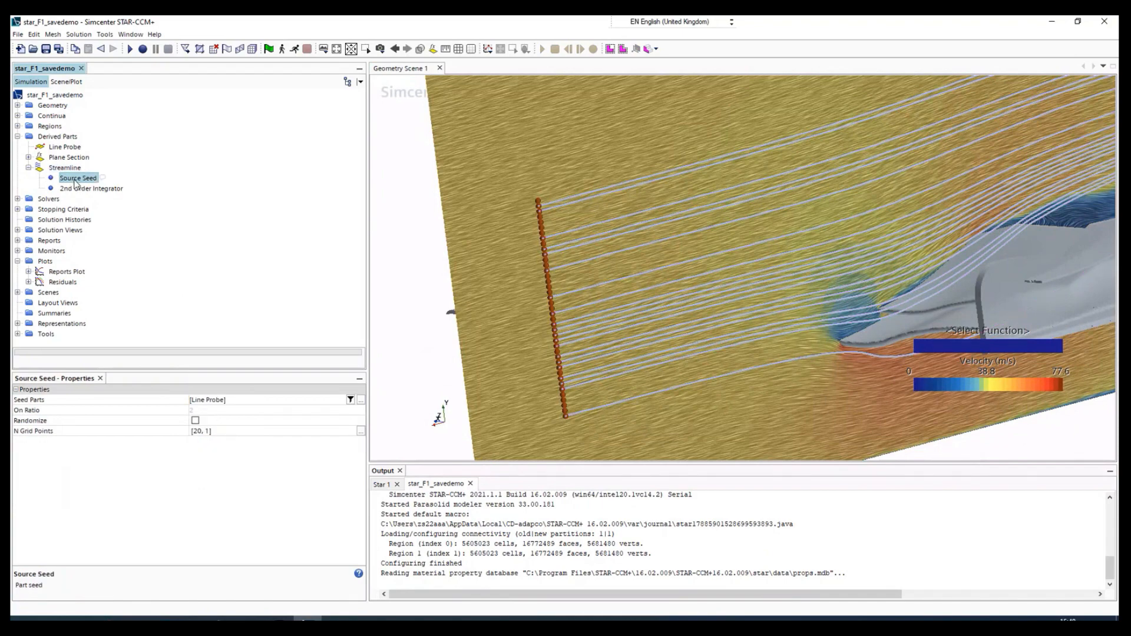
left_click(202, 432)
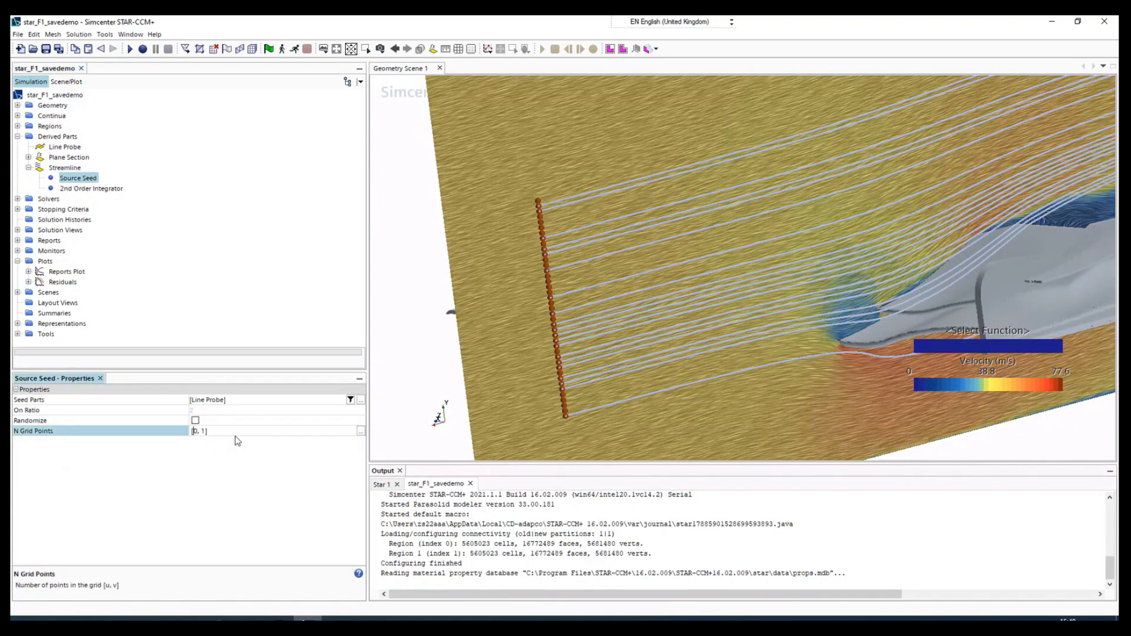
type("4")
key("Return")
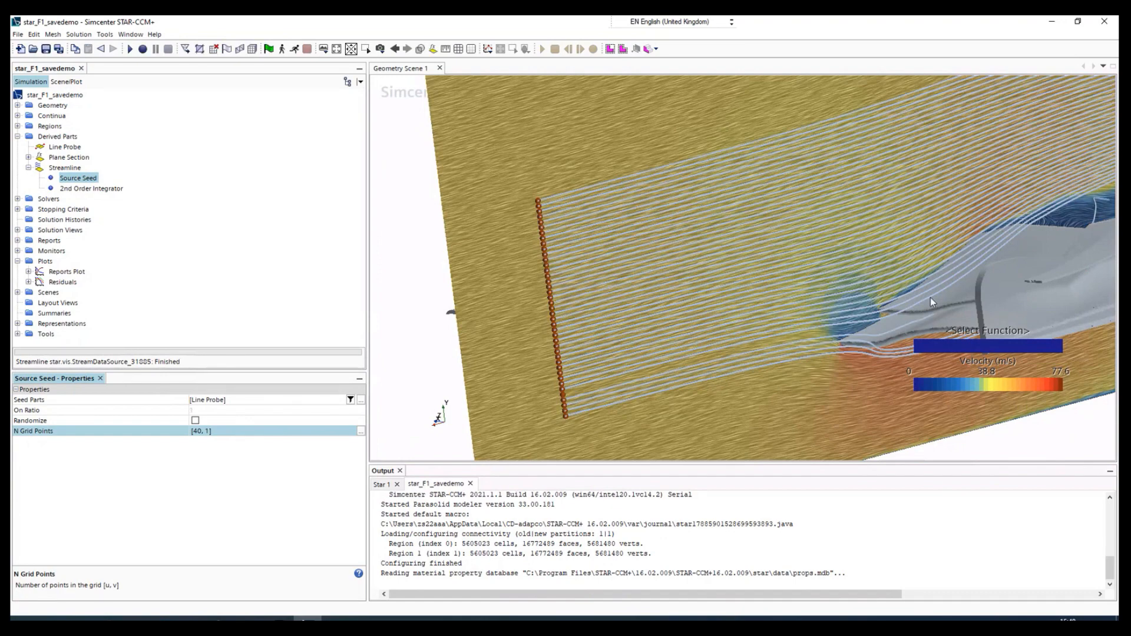
left_click_drag(931, 298, 1098, 162)
scroll(950, 339, "down", 3)
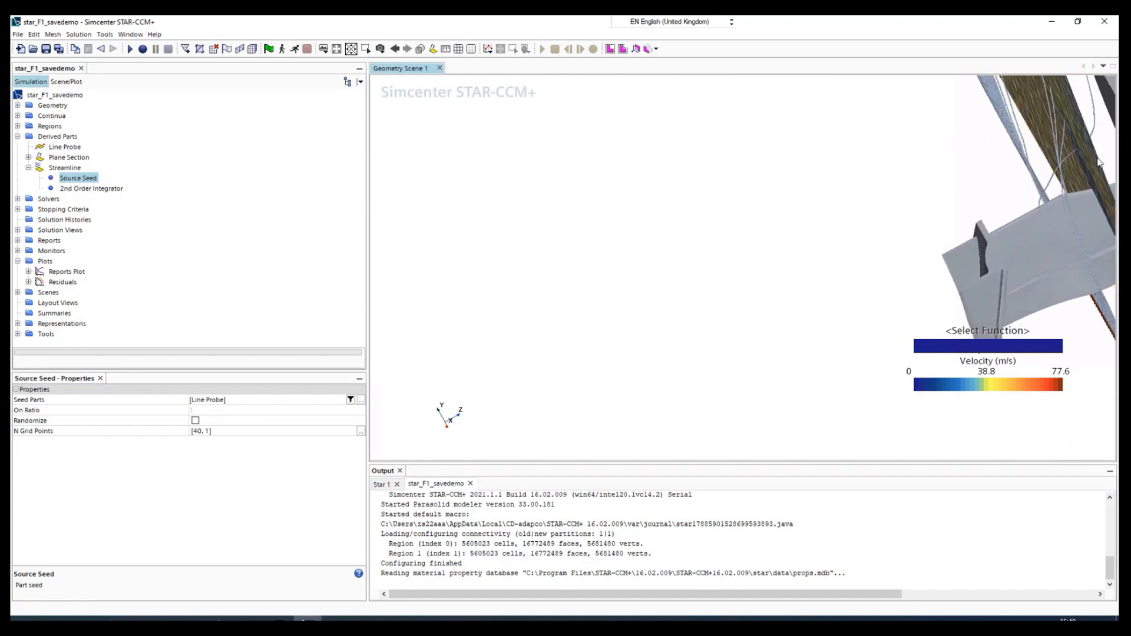
Show the Scalar 1 displayer so the skin friction coefficient contours are drawn on the wing surfaces
left_click_drag(1065, 218, 993, 343)
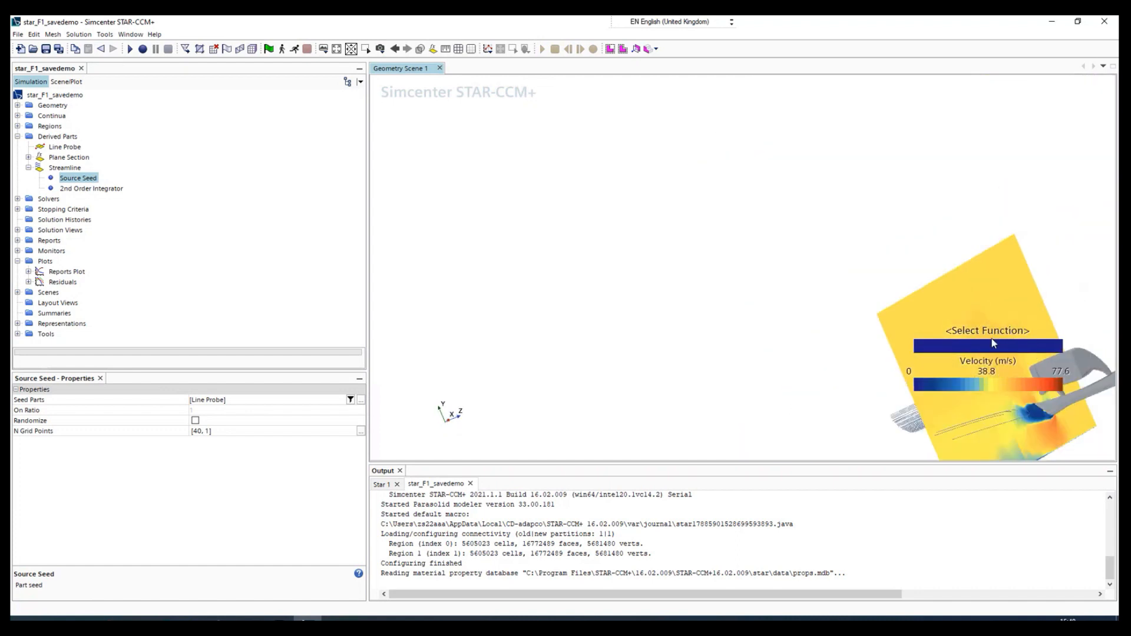
left_click_drag(887, 420, 884, 448)
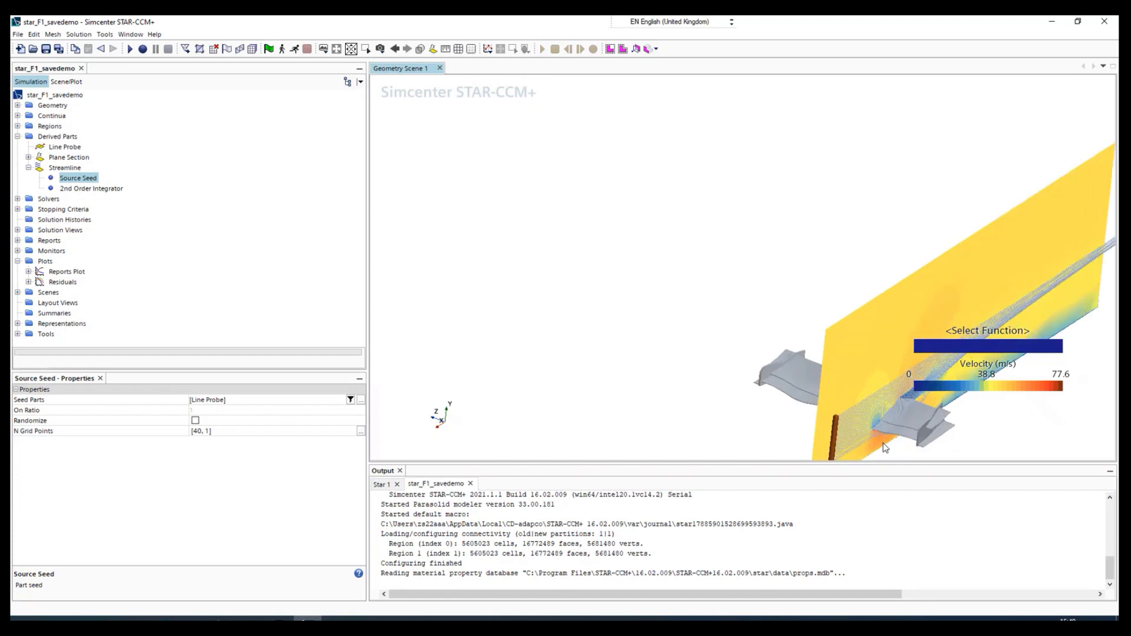
scroll(883, 448, "up", 5)
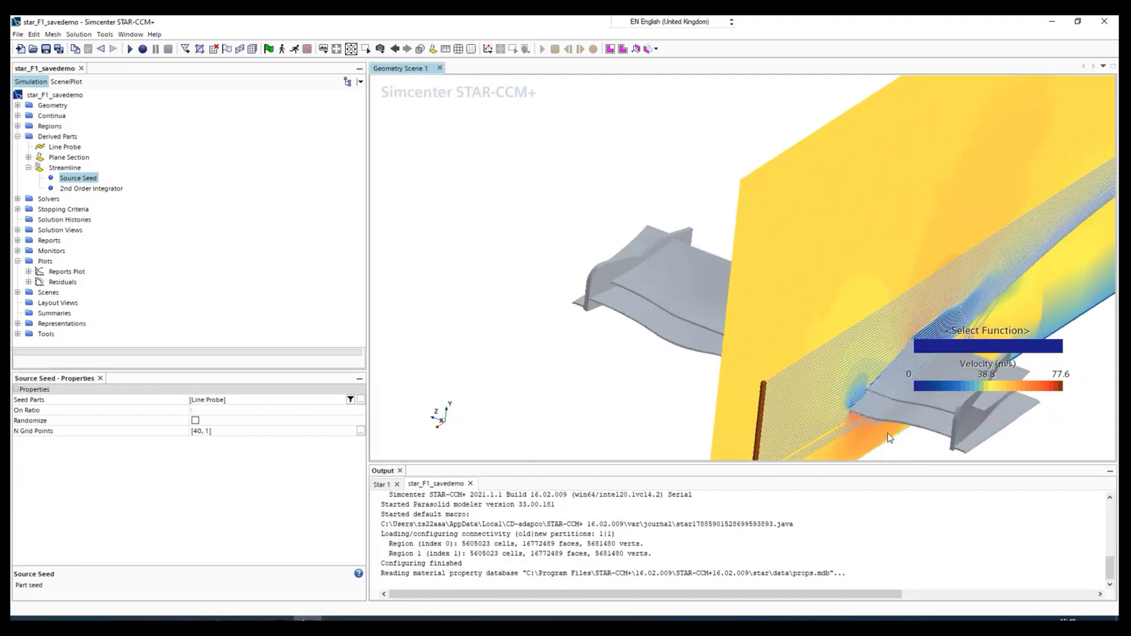
left_click(74, 82)
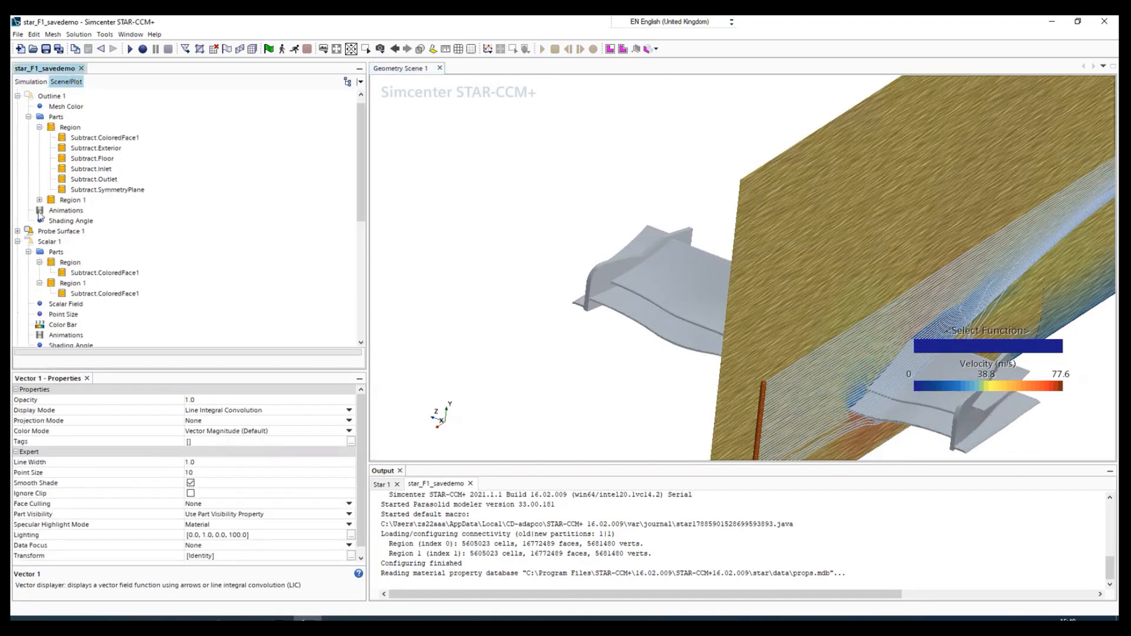
left_click(31, 242)
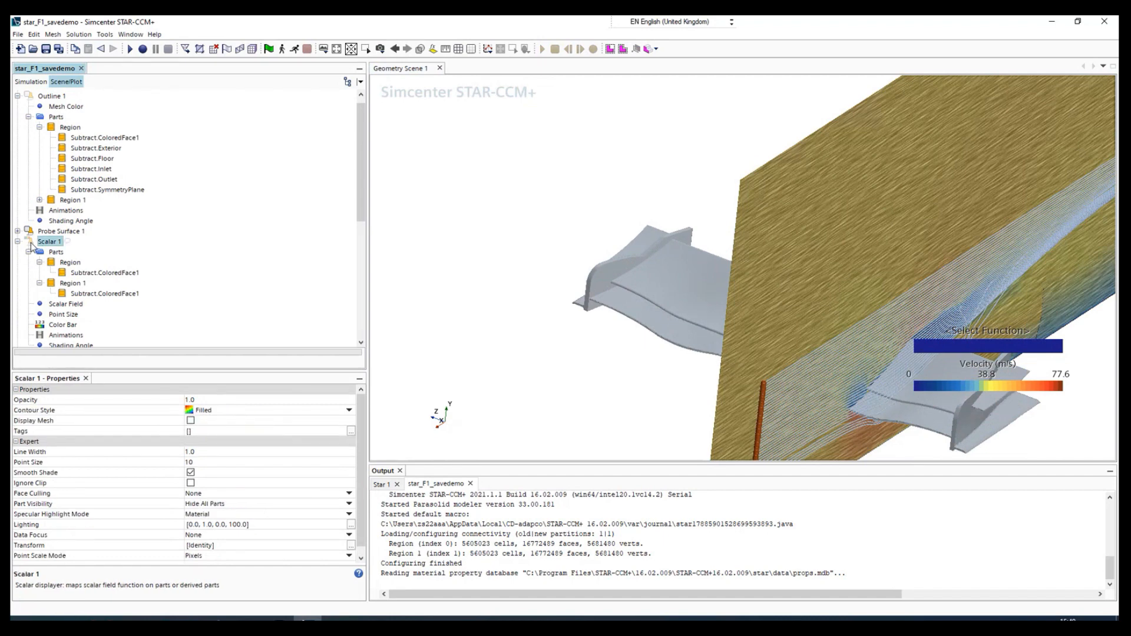
left_click(31, 242)
left_click(31, 243)
left_click(30, 243)
scroll(34, 237, "down", 3)
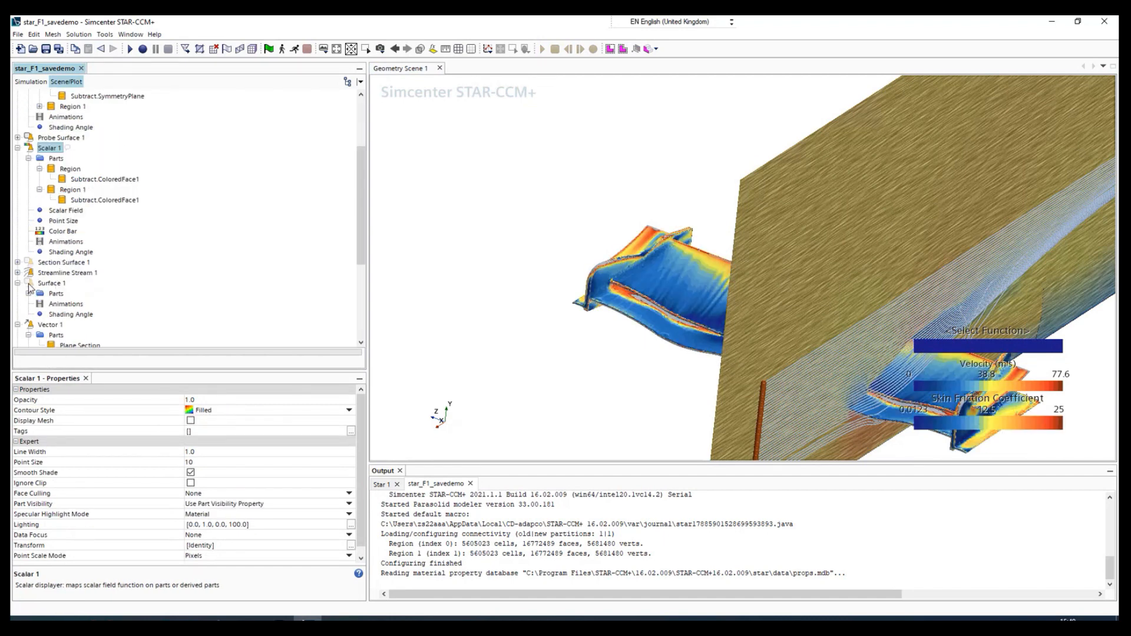
scroll(31, 244, "up", 1)
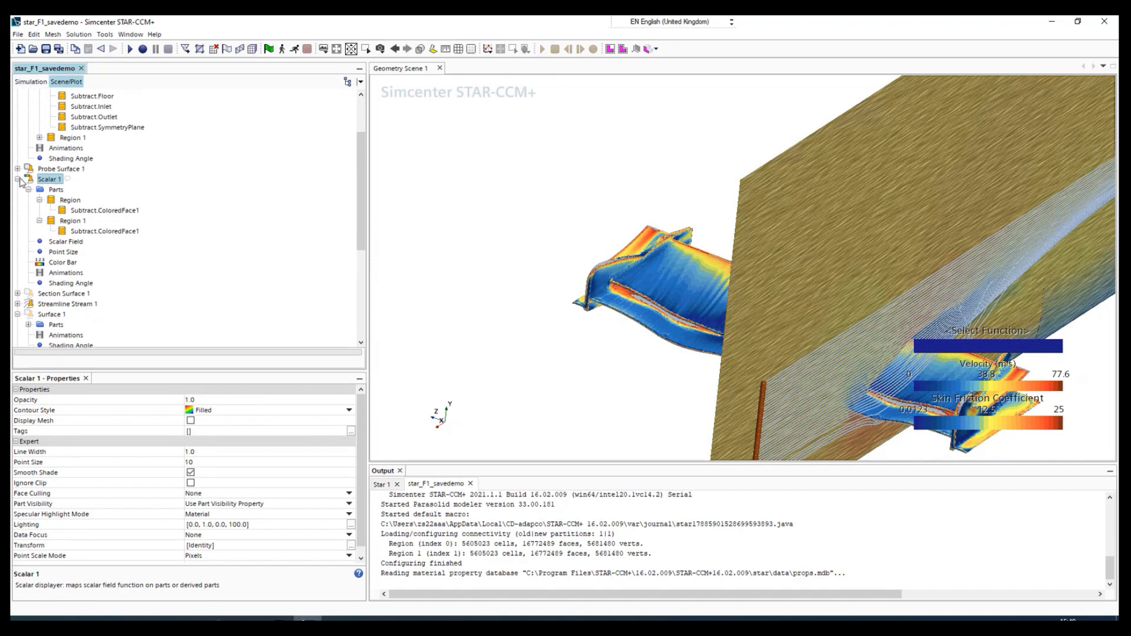
left_click(30, 181)
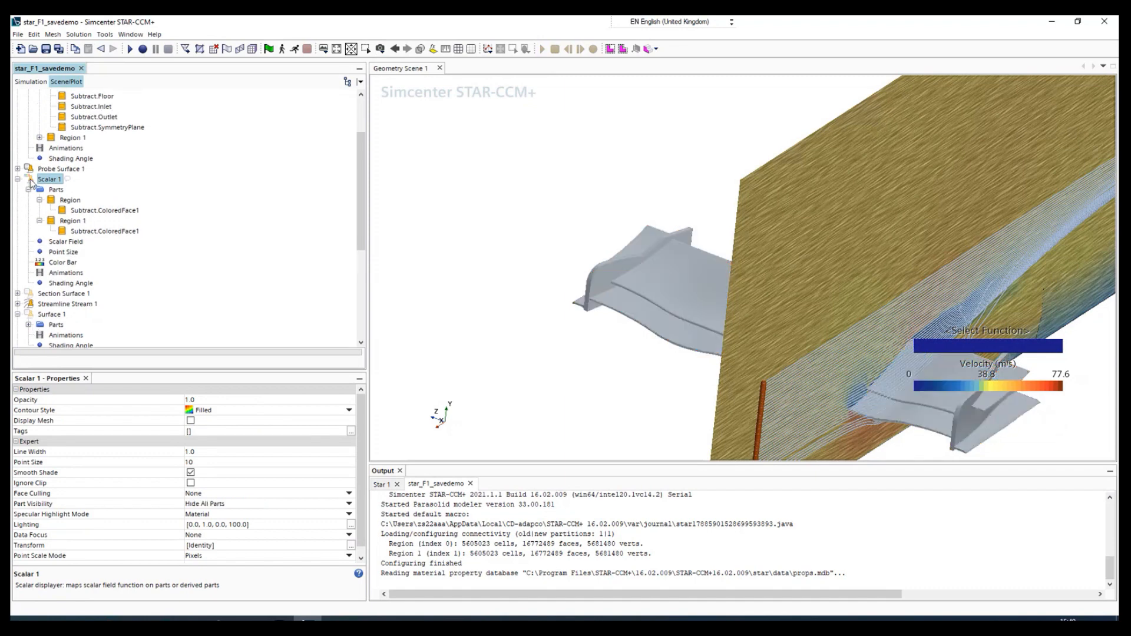
left_click(30, 180)
scroll(41, 212, "down", 5)
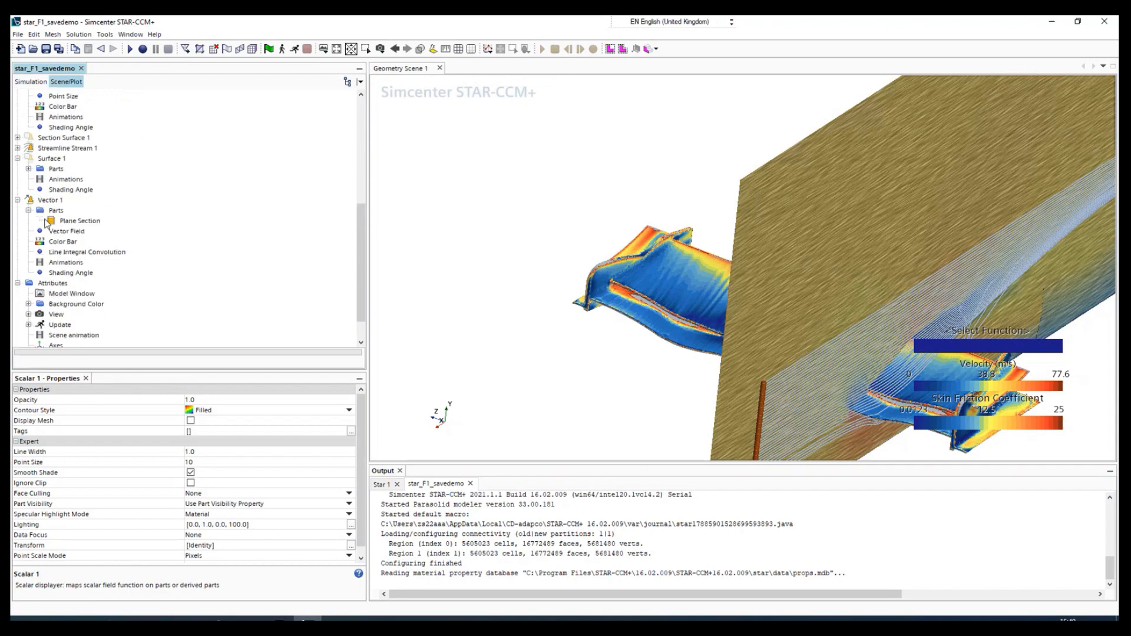
Hide the Vector 1 displayer of the plane section, leaving the wing and streamlines in view
left_click(29, 202)
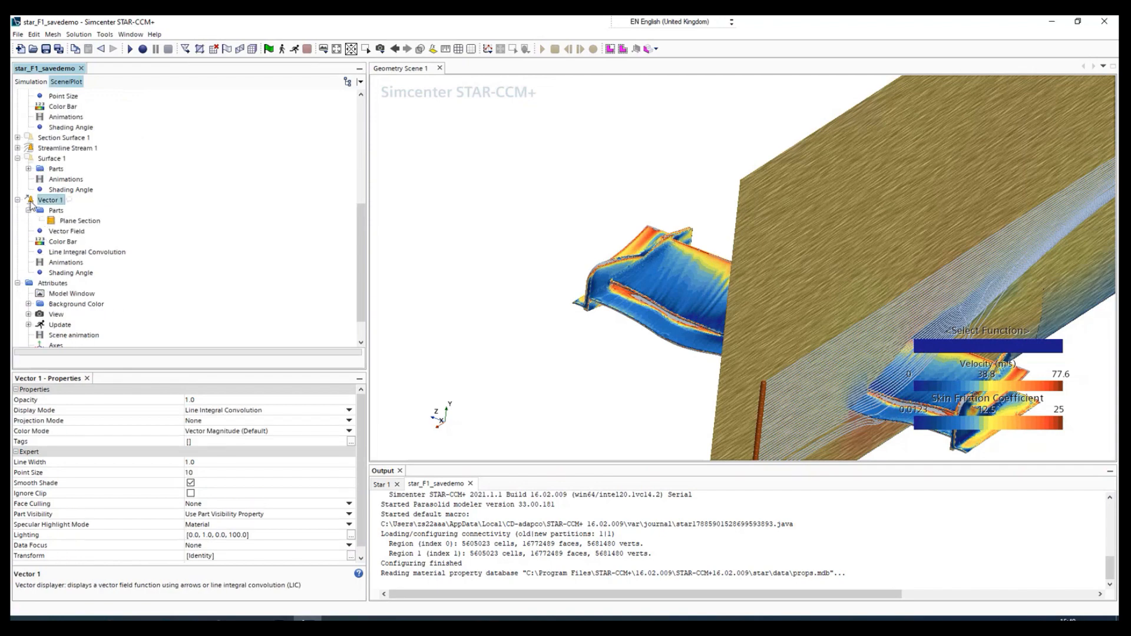
scroll(698, 333, "down", 3)
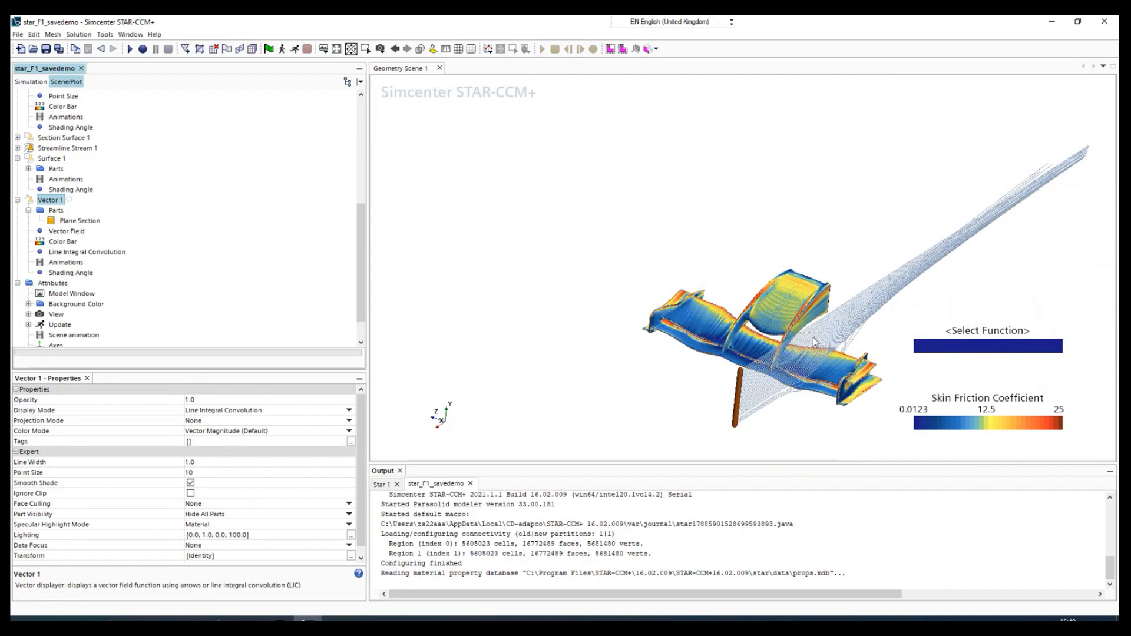
scroll(813, 337, "up", 4)
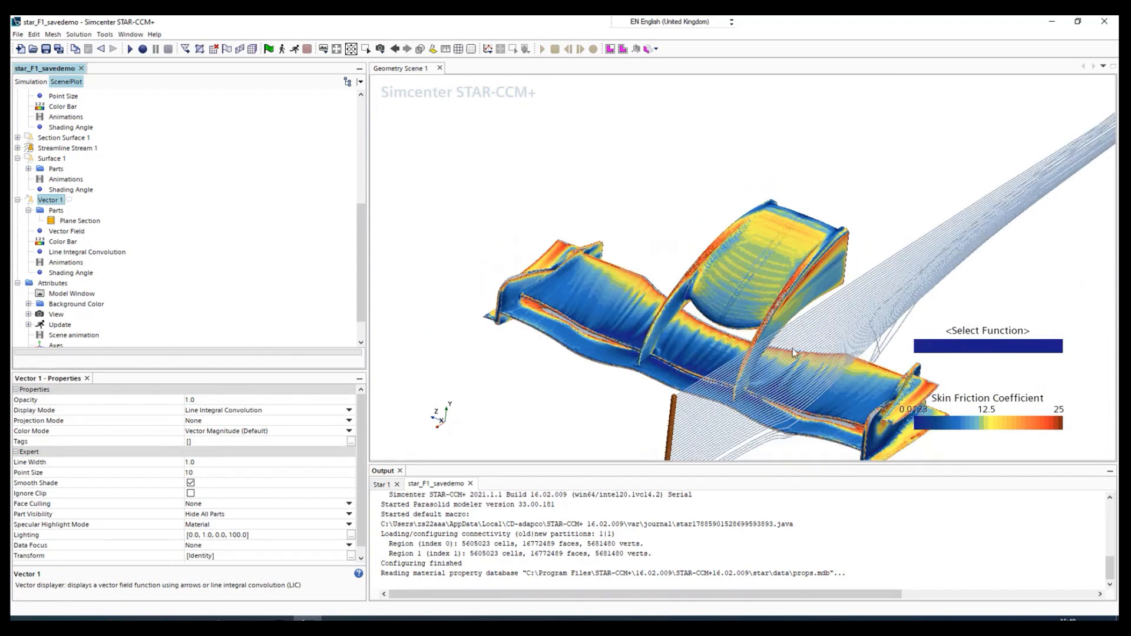
mouse_move(801, 362)
left_mouse_down()
mouse_move(757, 376)
mouse_move(890, 373)
mouse_move(795, 380)
left_mouse_up()
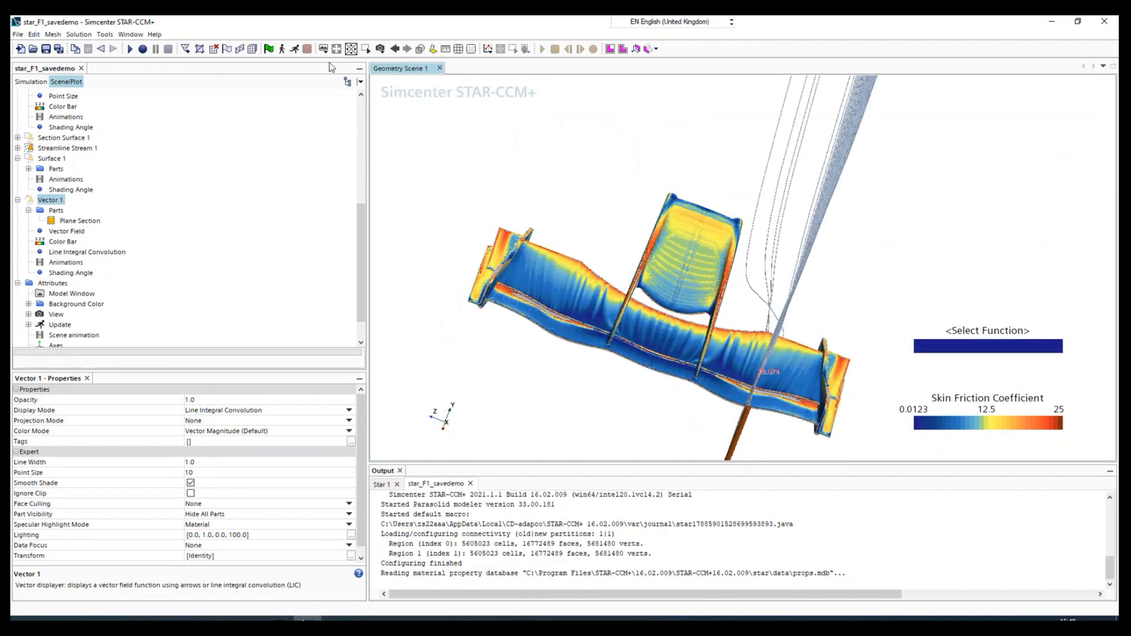
Set the scene to the +Y view with -X up and examine the streamlines' path over the wing
left_click(381, 49)
mouse_move(407, 103)
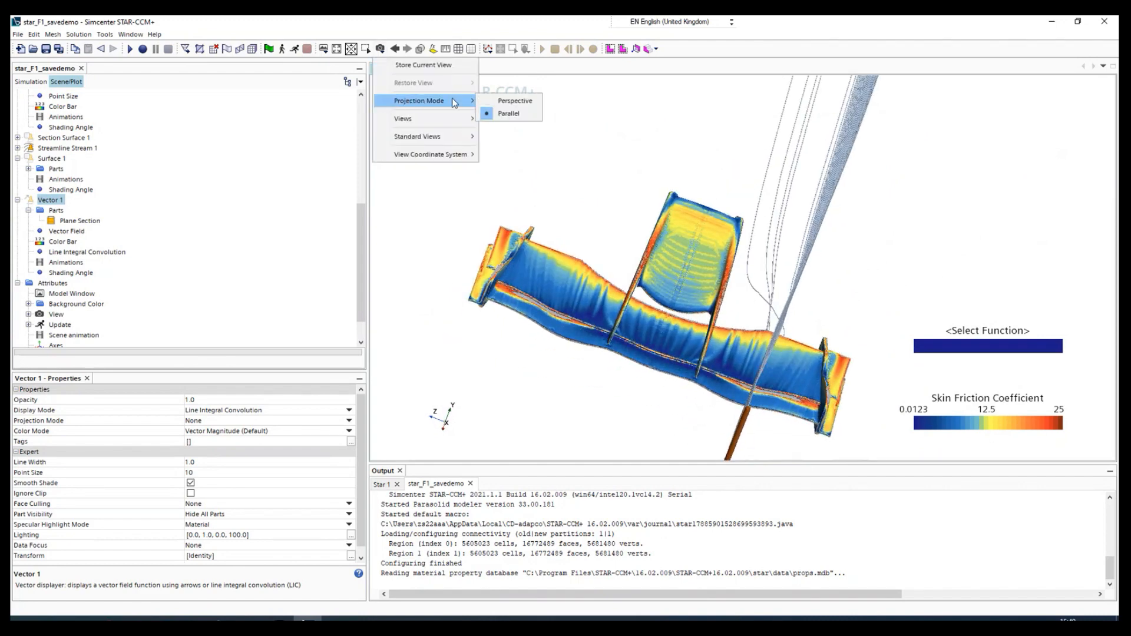
mouse_move(439, 122)
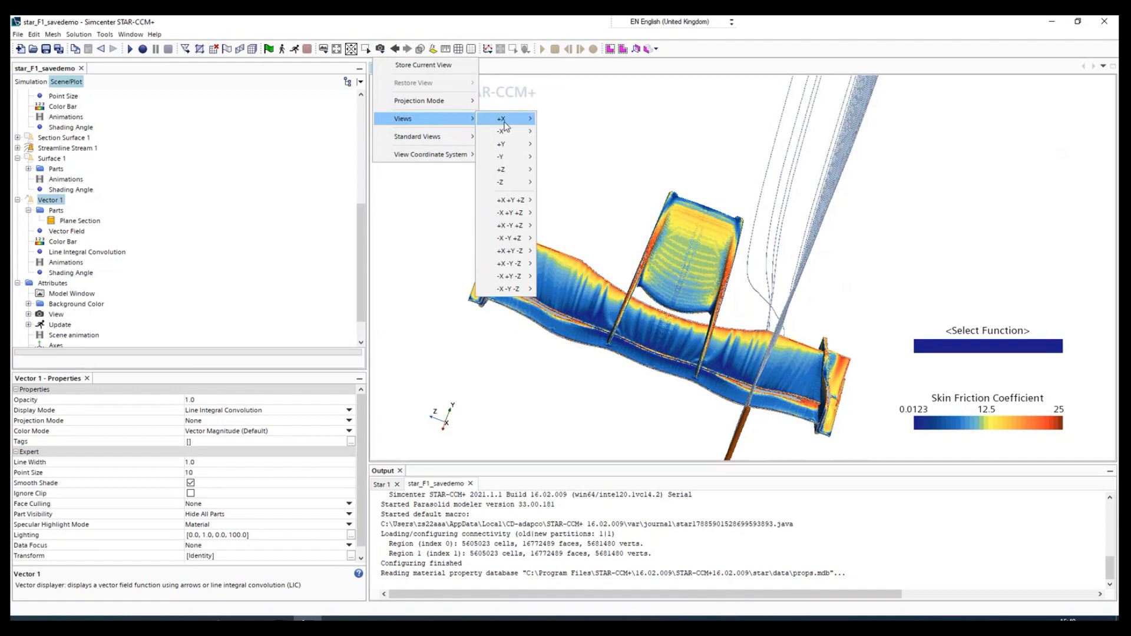
mouse_move(520, 189)
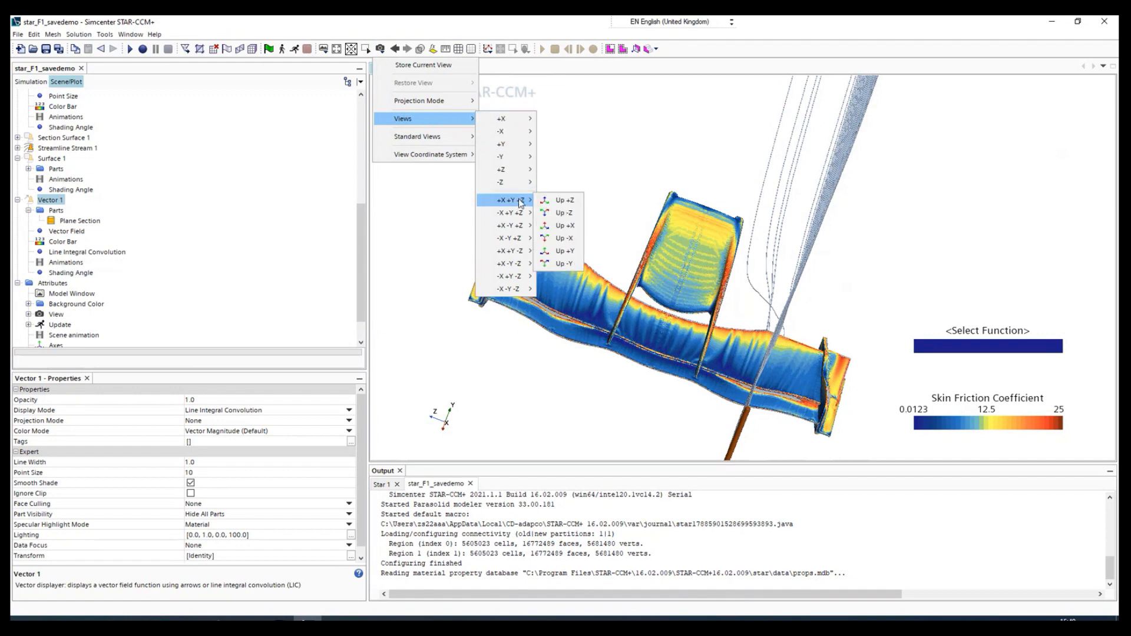
mouse_move(522, 146)
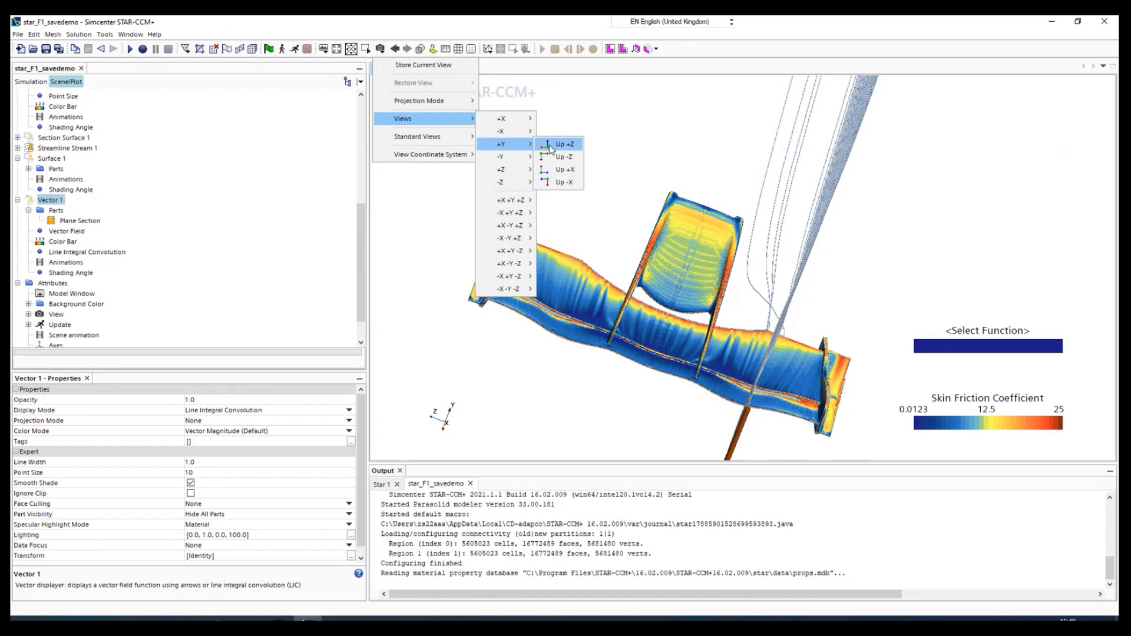
left_click(563, 183)
scroll(659, 241, "down", 3)
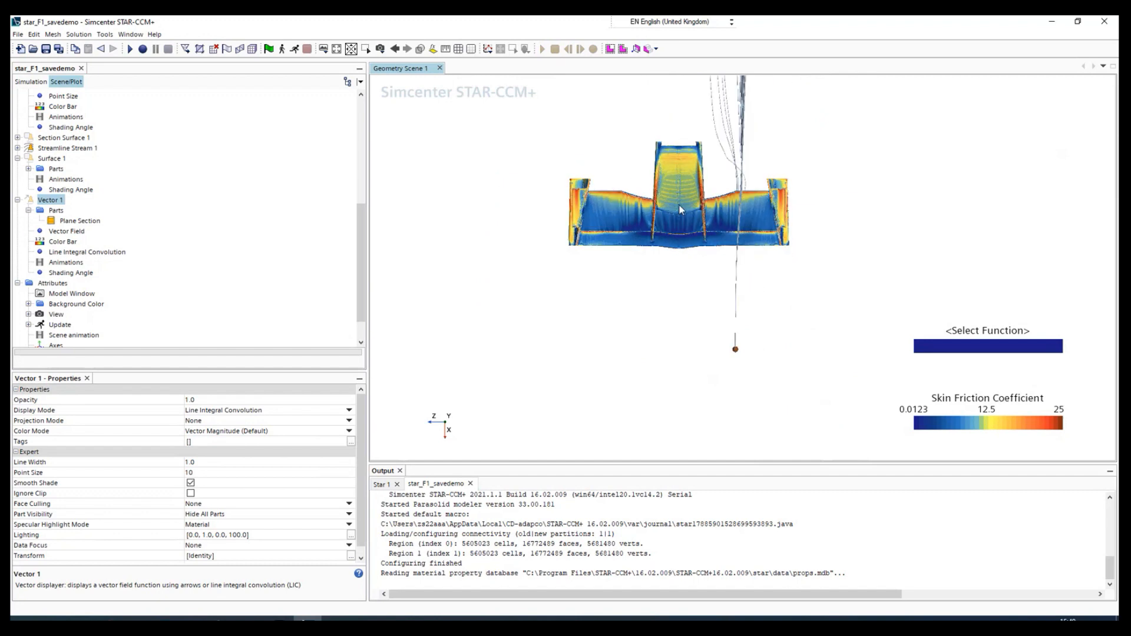
scroll(738, 155, "up", 3)
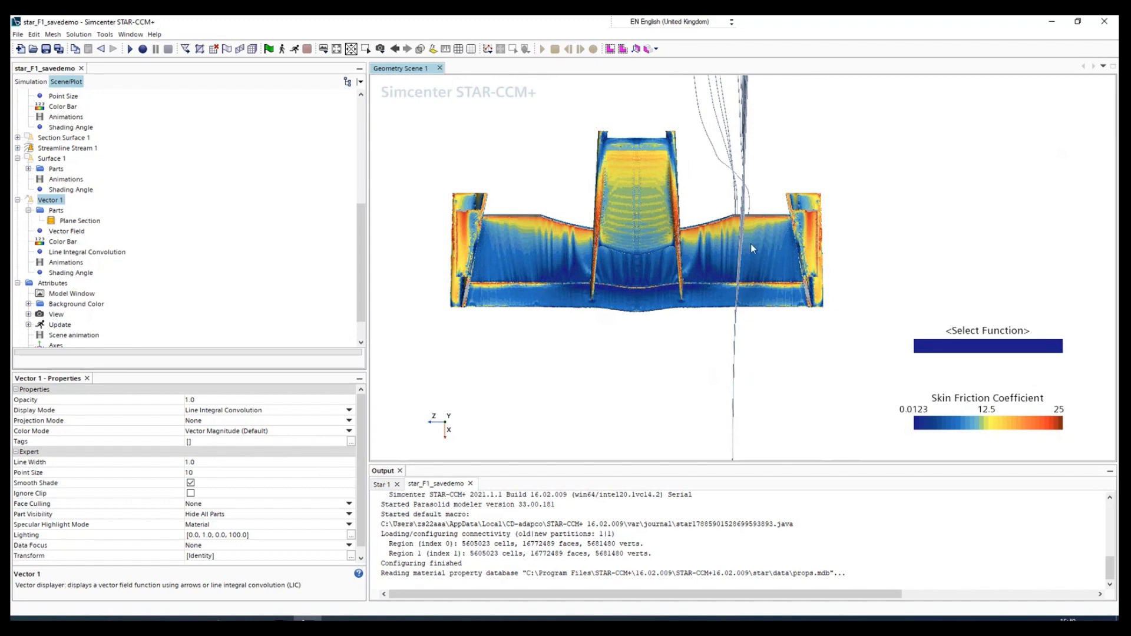
scroll(740, 214, "down", 3)
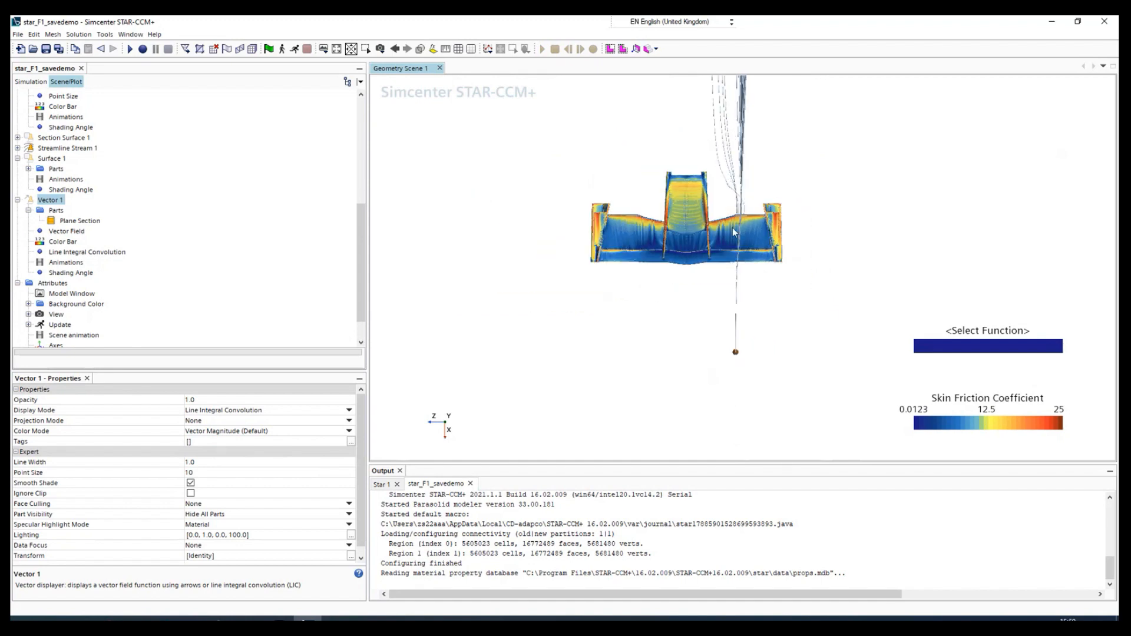
Set the scene to the +X view with +Y up and examine the streamlines around the wing from the front and side
left_click(380, 49)
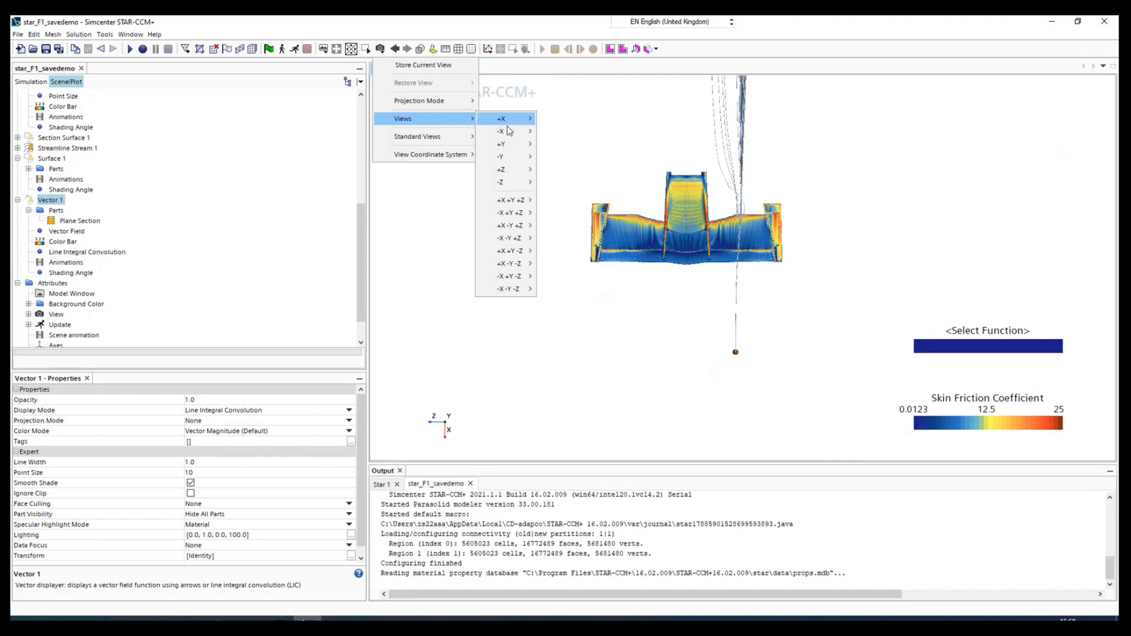
mouse_move(516, 144)
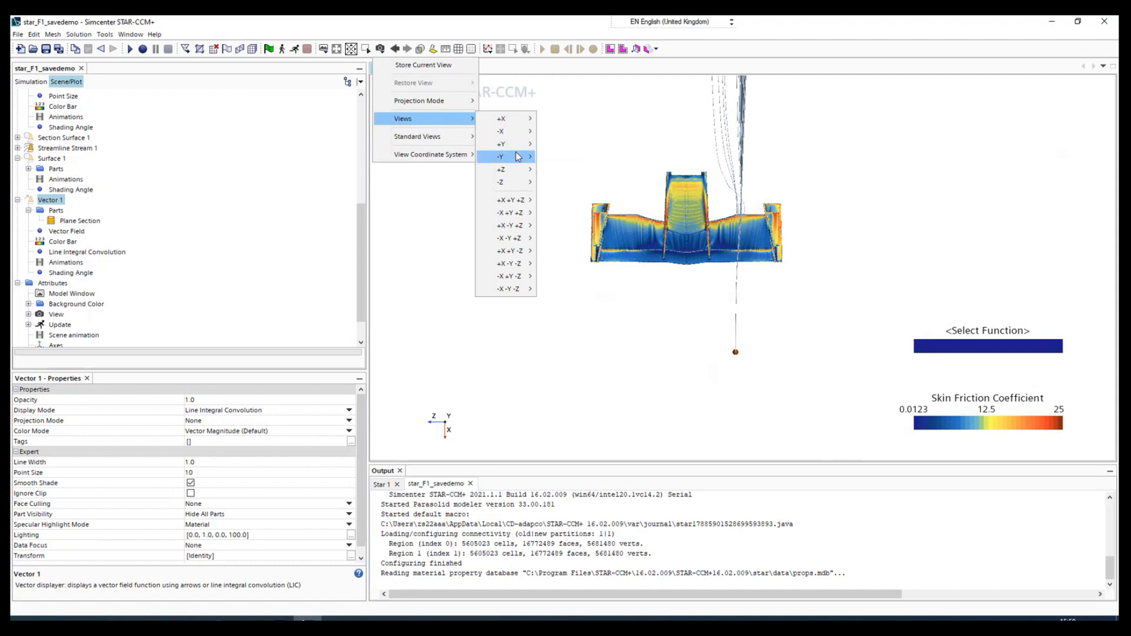
mouse_move(505, 119)
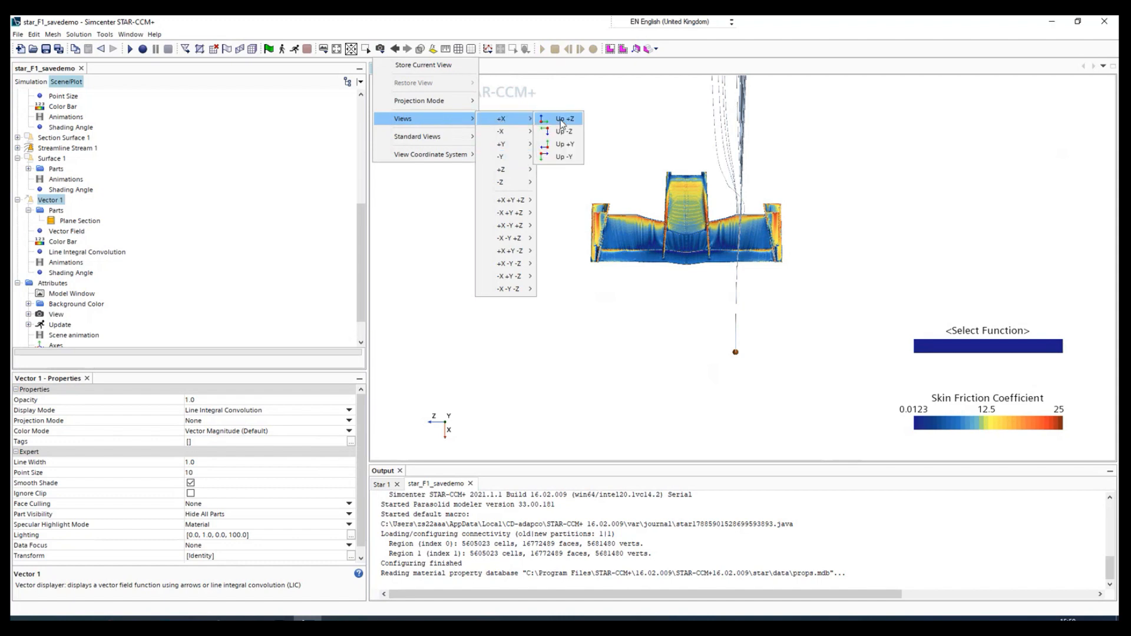
left_click(565, 146)
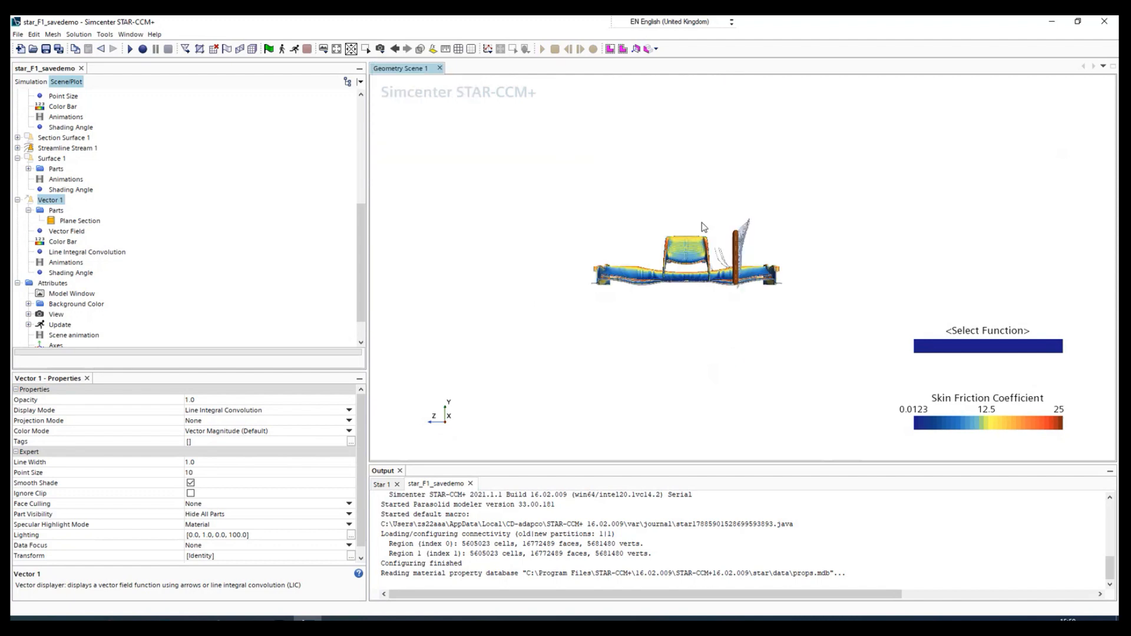
scroll(733, 269, "up", 3)
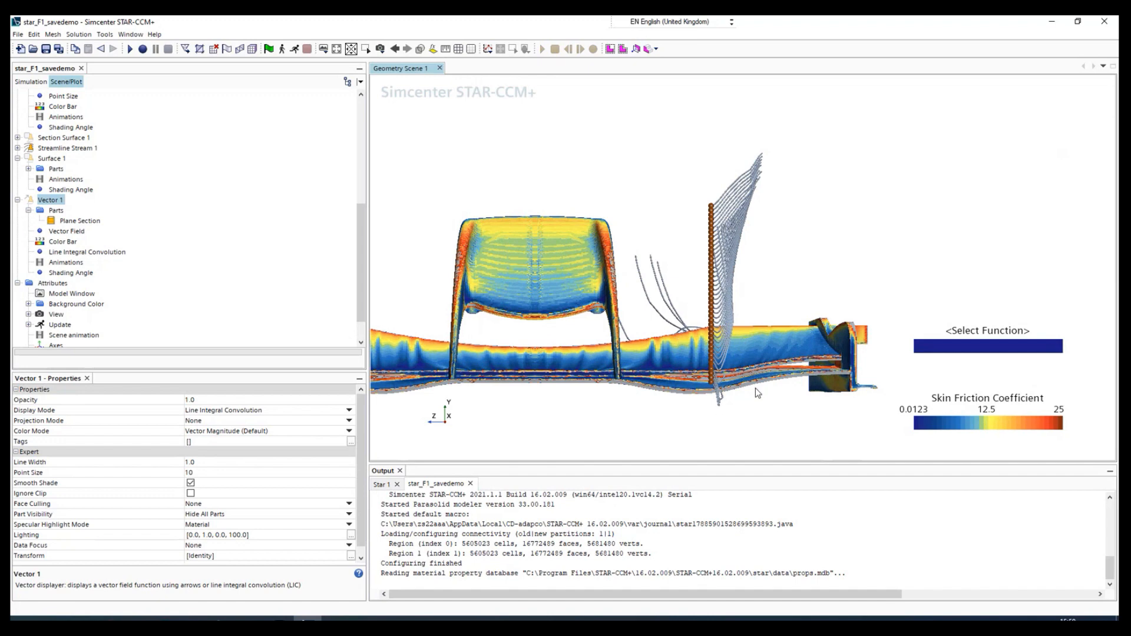
left_click_drag(758, 393, 625, 416)
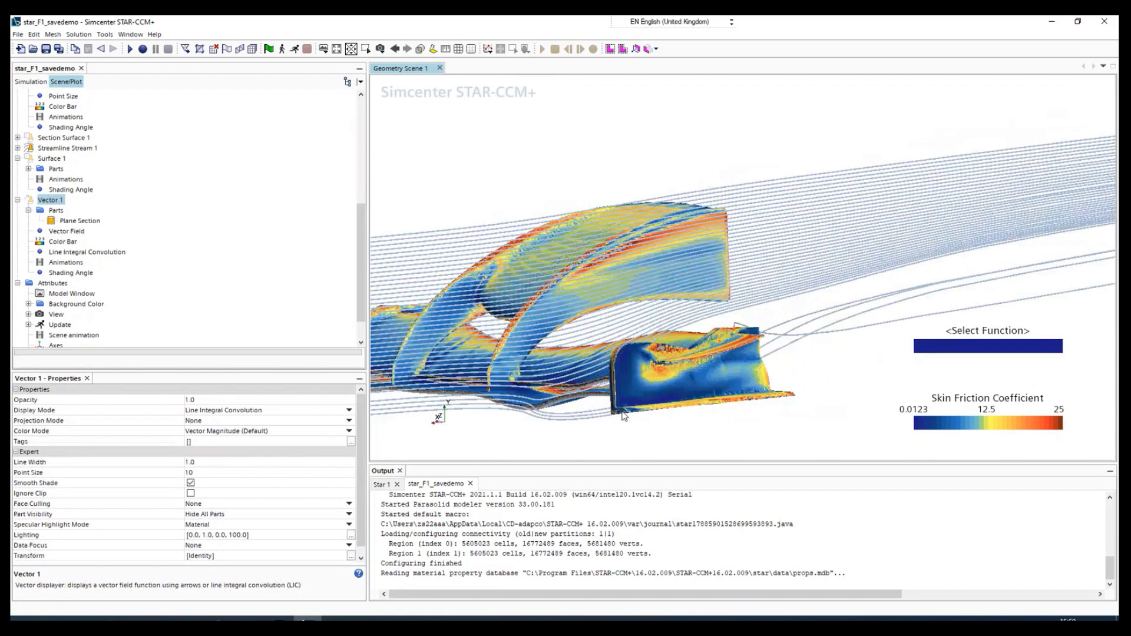
left_click_drag(625, 416, 856, 409)
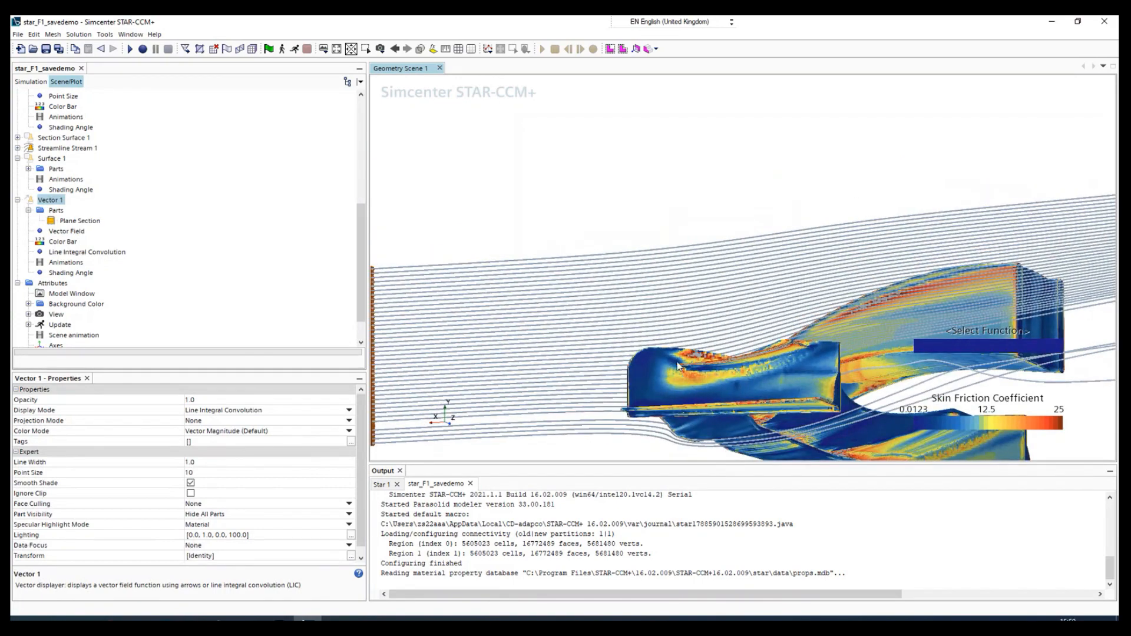
left_click_drag(655, 372, 783, 404)
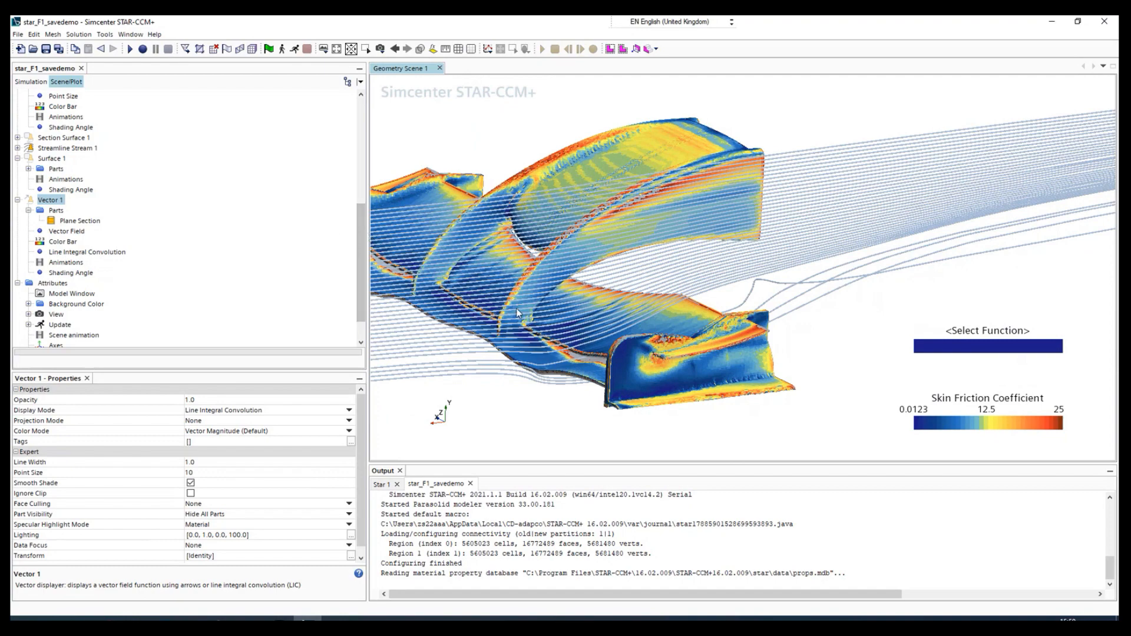
scroll(518, 313, "down", 5)
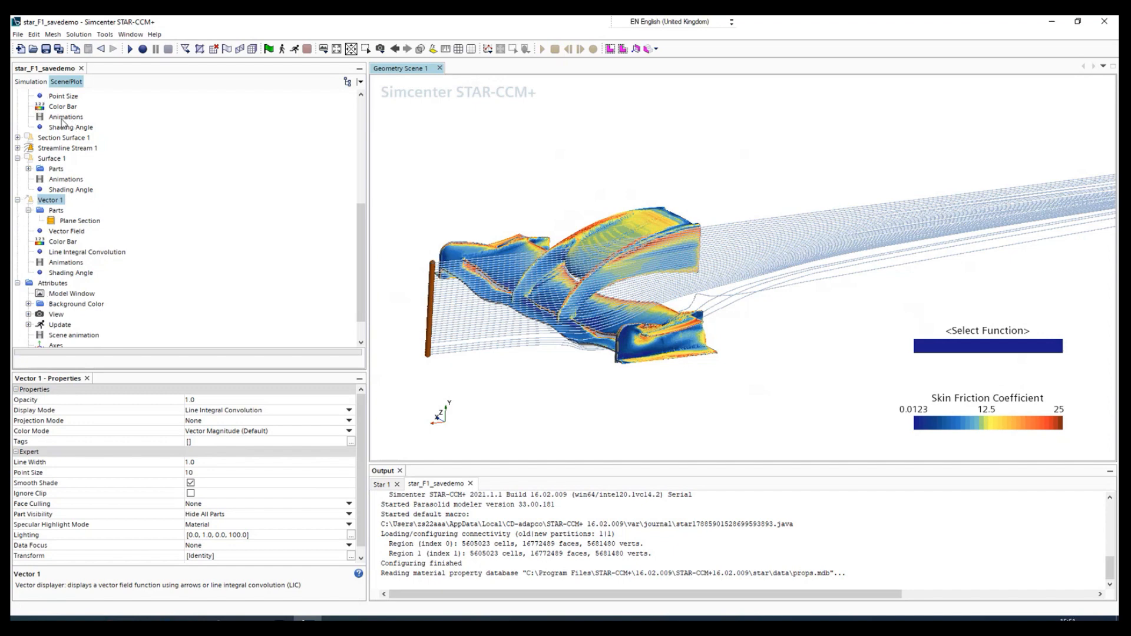
left_click(26, 82)
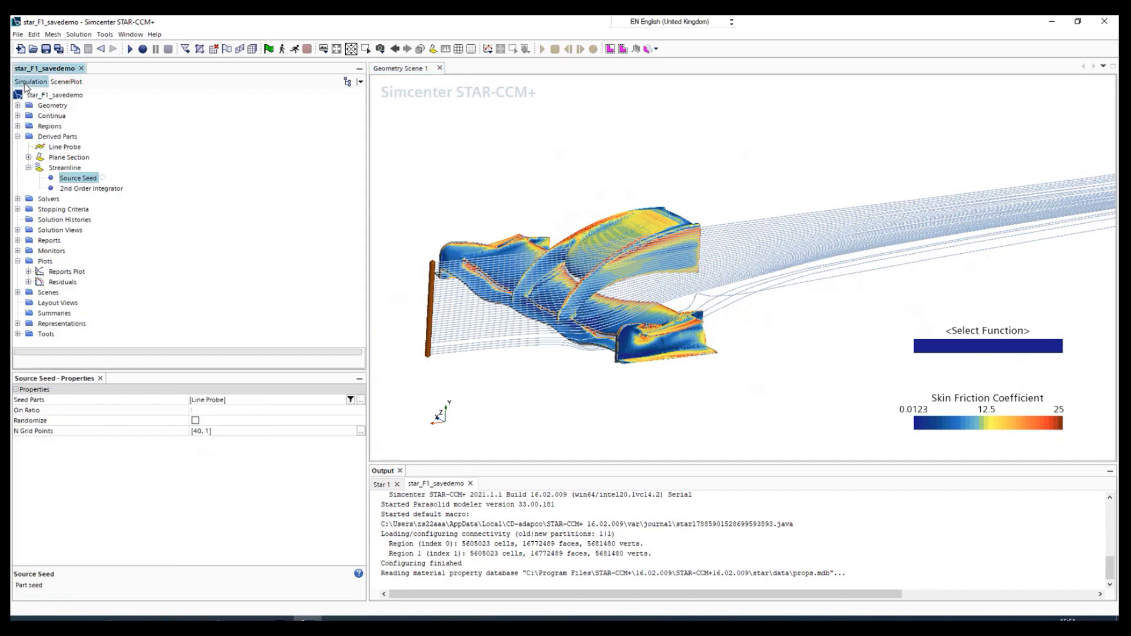
left_click(37, 171)
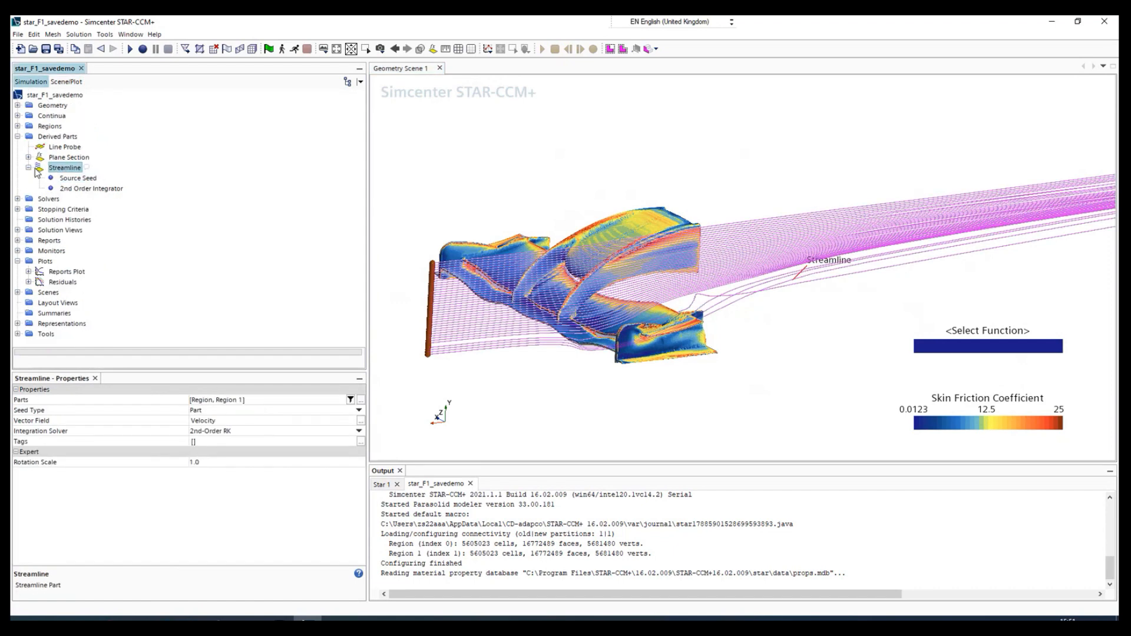
right_click(59, 175)
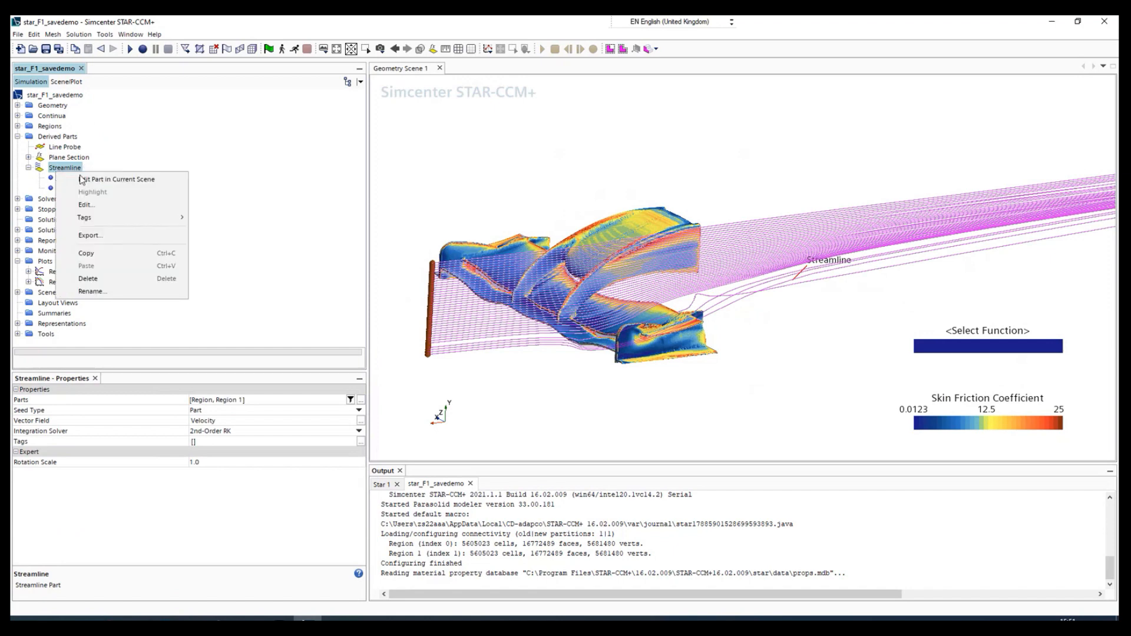
key("Escape")
left_click(53, 157)
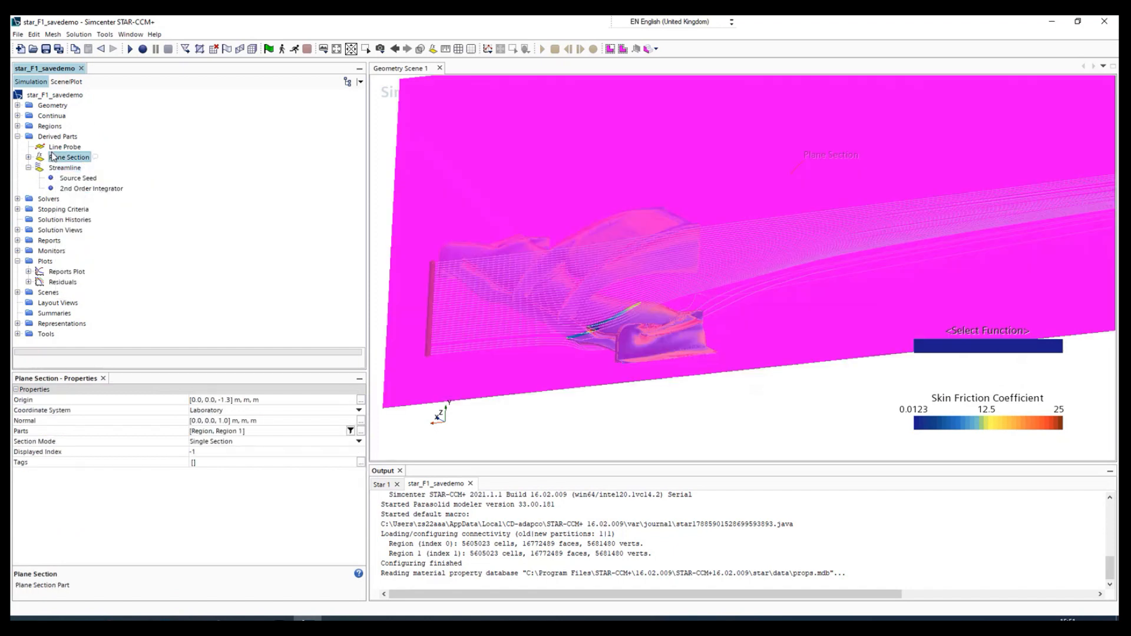
left_click(55, 138)
right_click(54, 141)
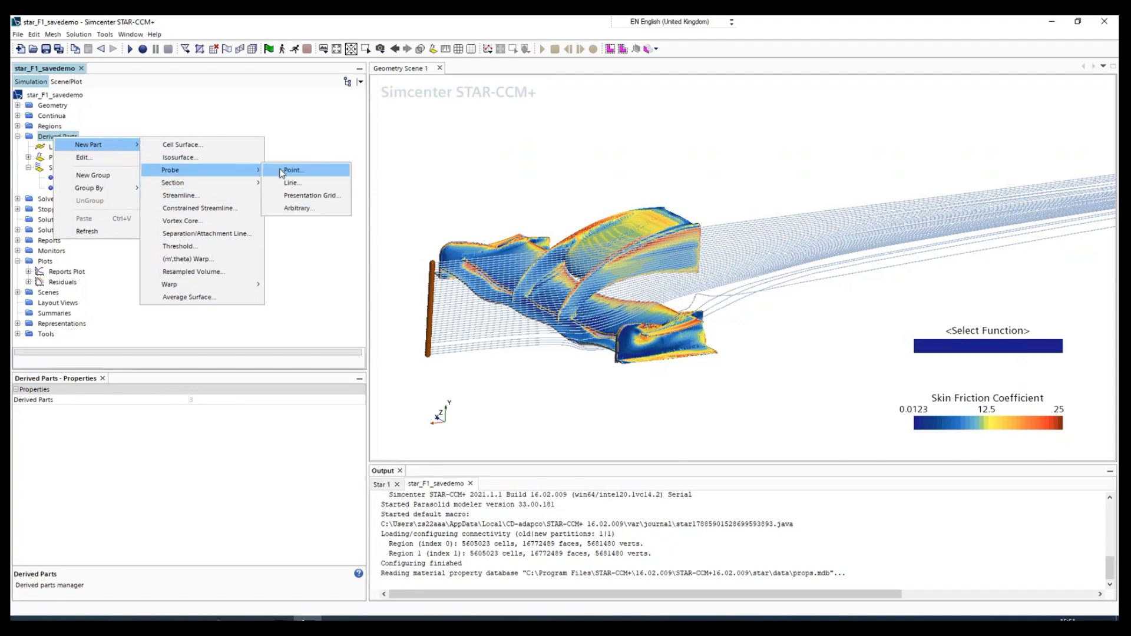
left_click(283, 170)
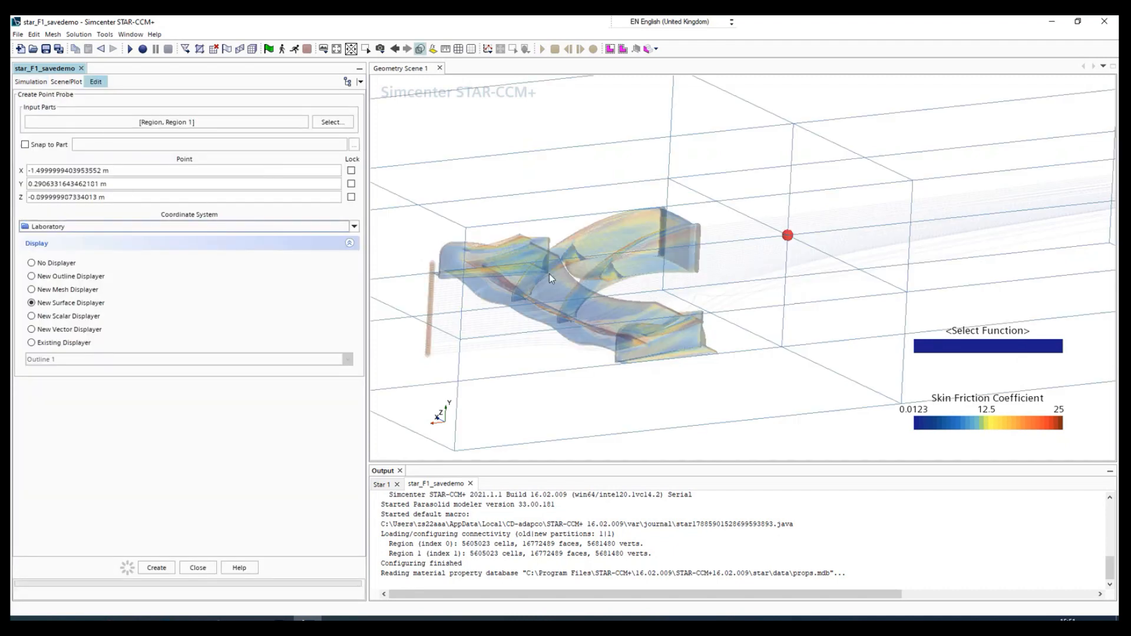
scroll(595, 422, "down", 5)
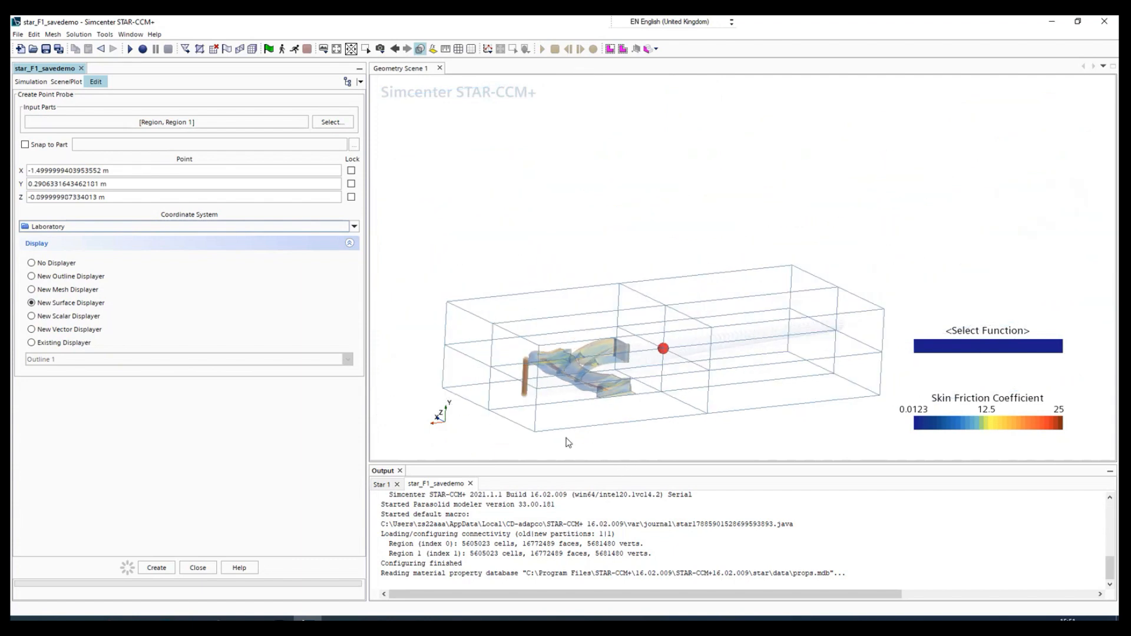
left_click(200, 572)
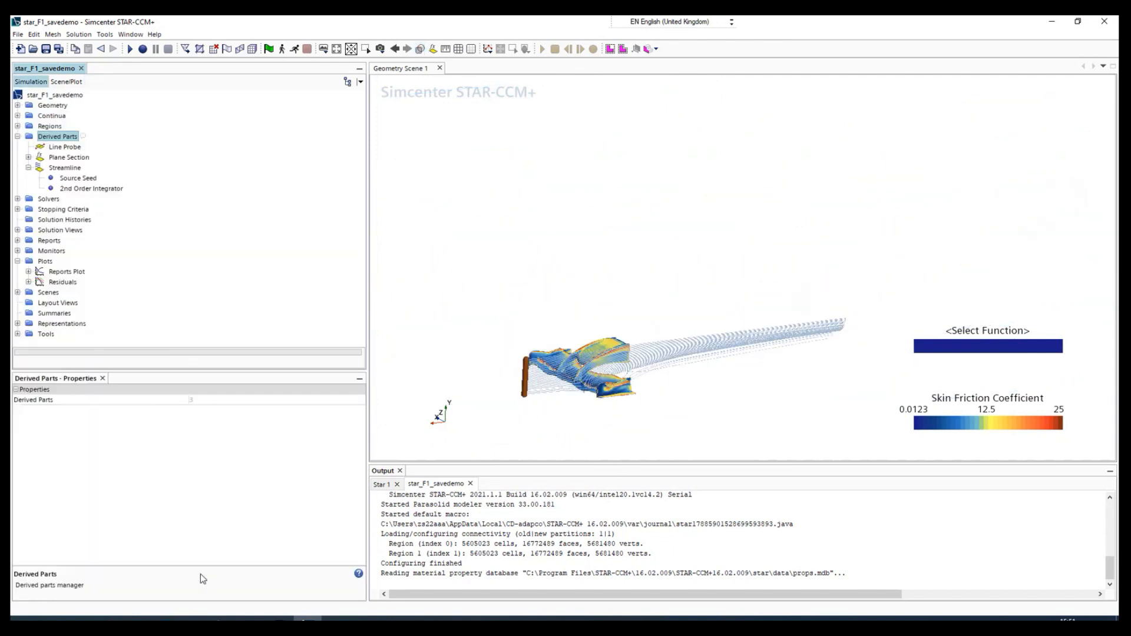
Start a new line probe derived part on Region and Region 1 and set Point 1's X coordinate to 0 m
right_click(56, 137)
mouse_move(89, 144)
mouse_move(190, 171)
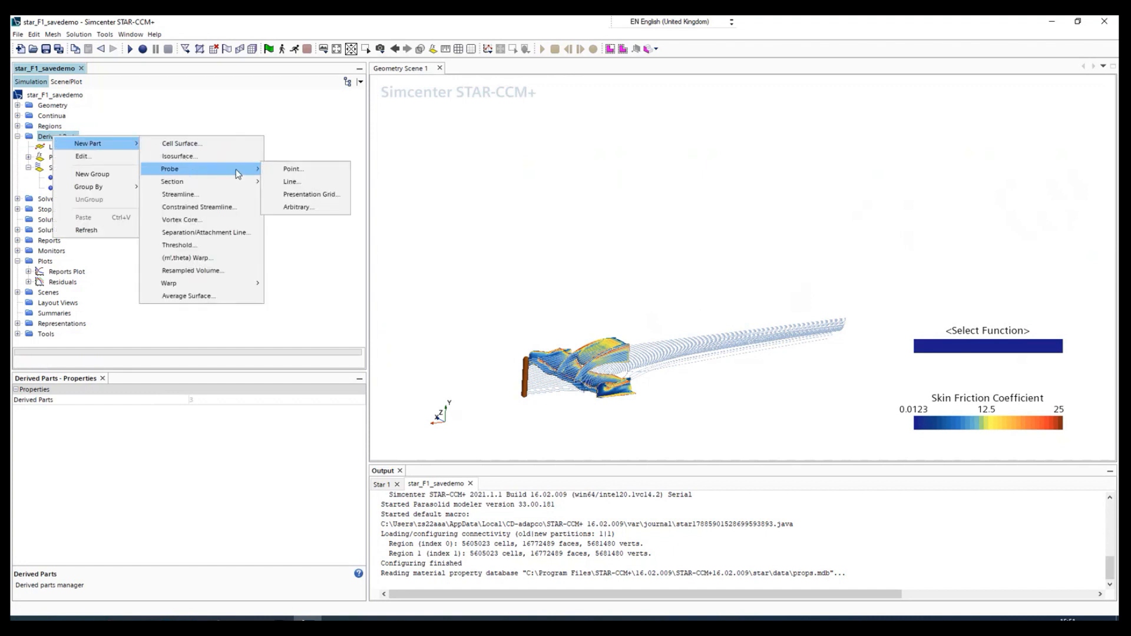
left_click(293, 181)
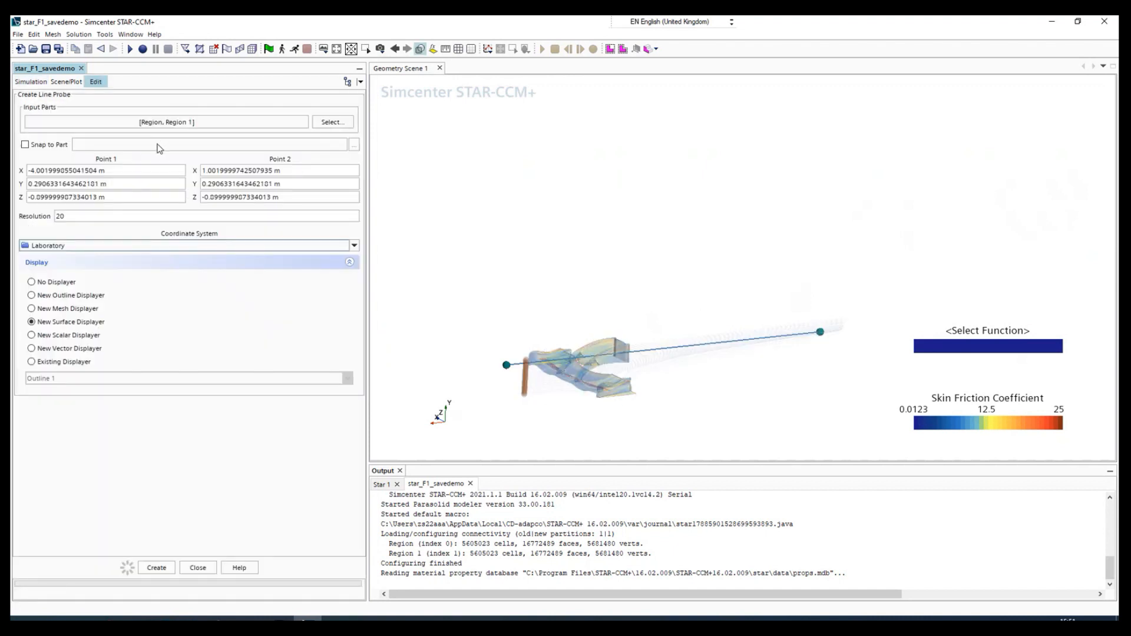
triple_click(134, 172)
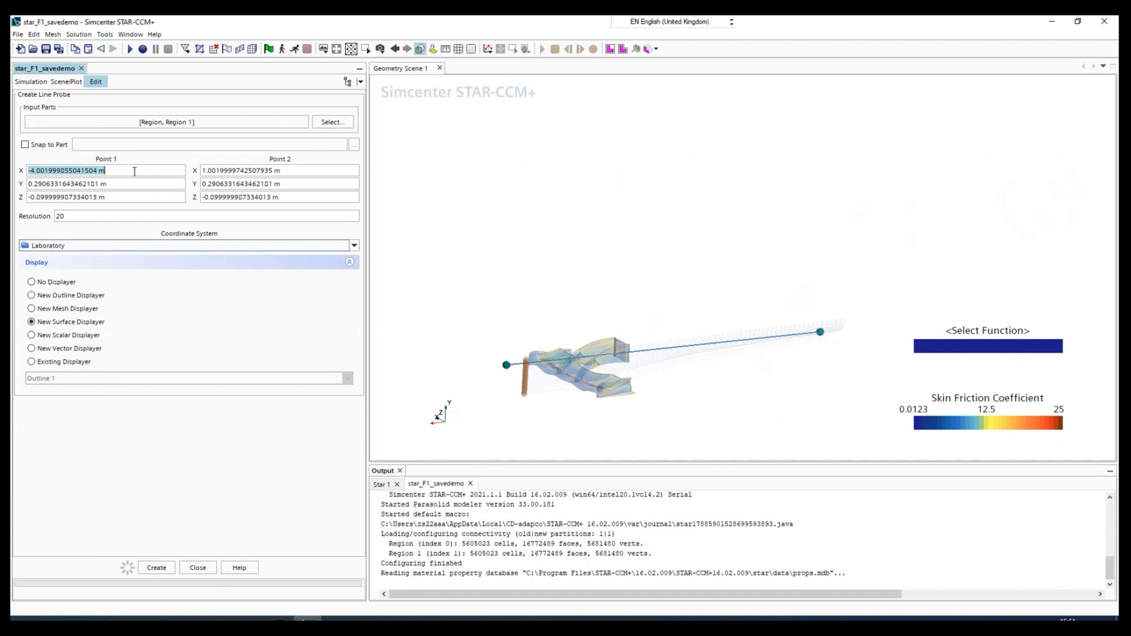
type("0")
left_click(479, 297)
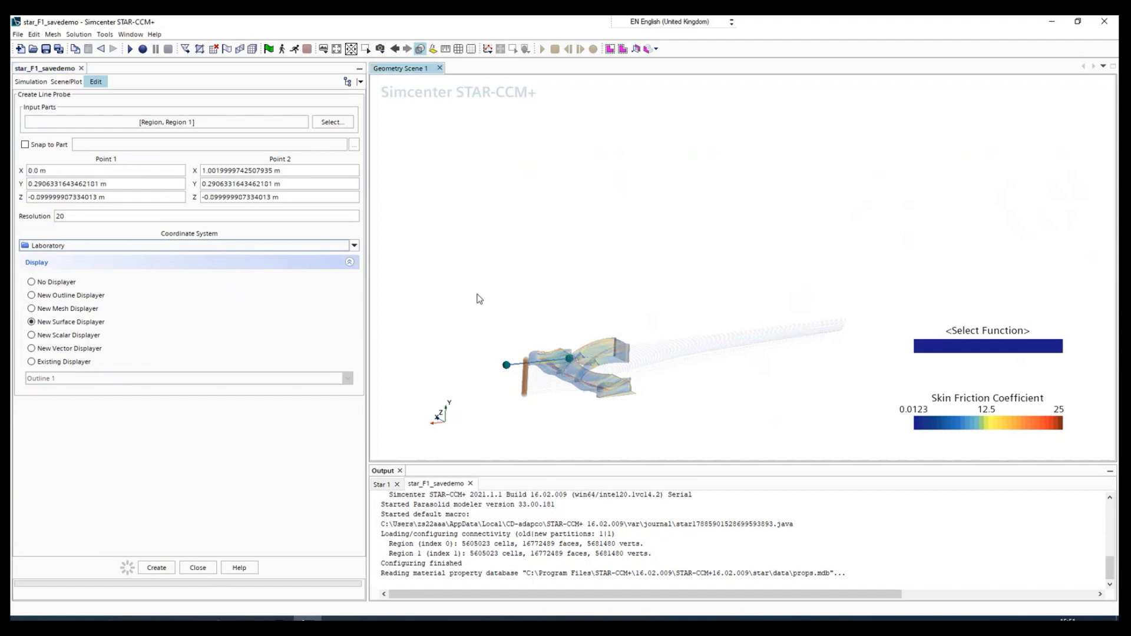
Set the scene to the +X view with +Y up to show the wing and probe line from the front
left_click(380, 49)
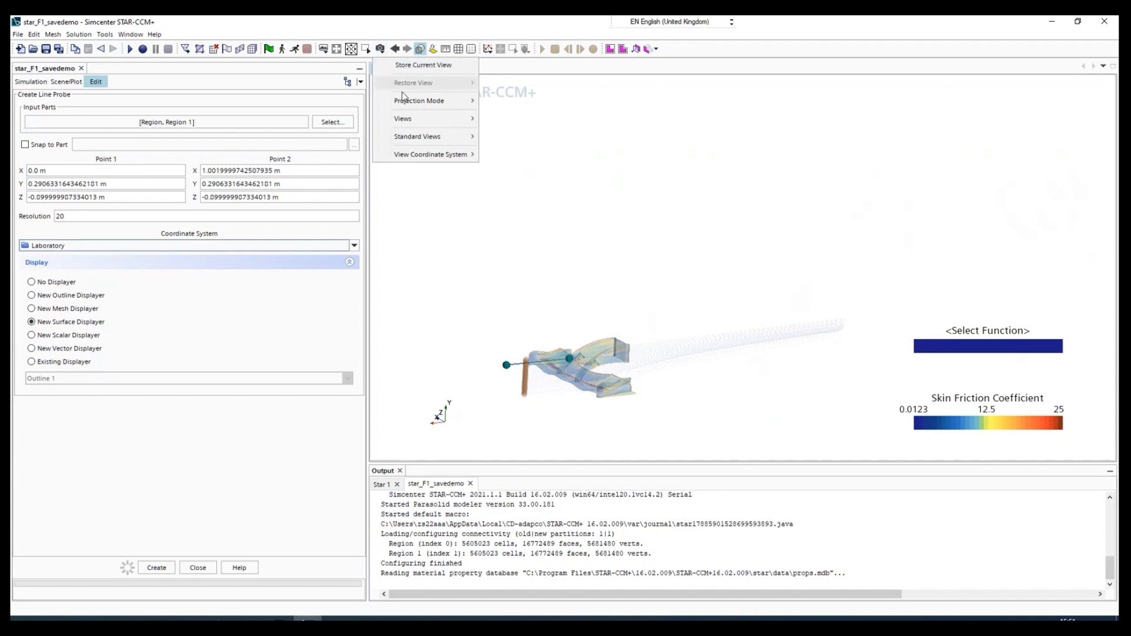
mouse_move(424, 120)
mouse_move(524, 132)
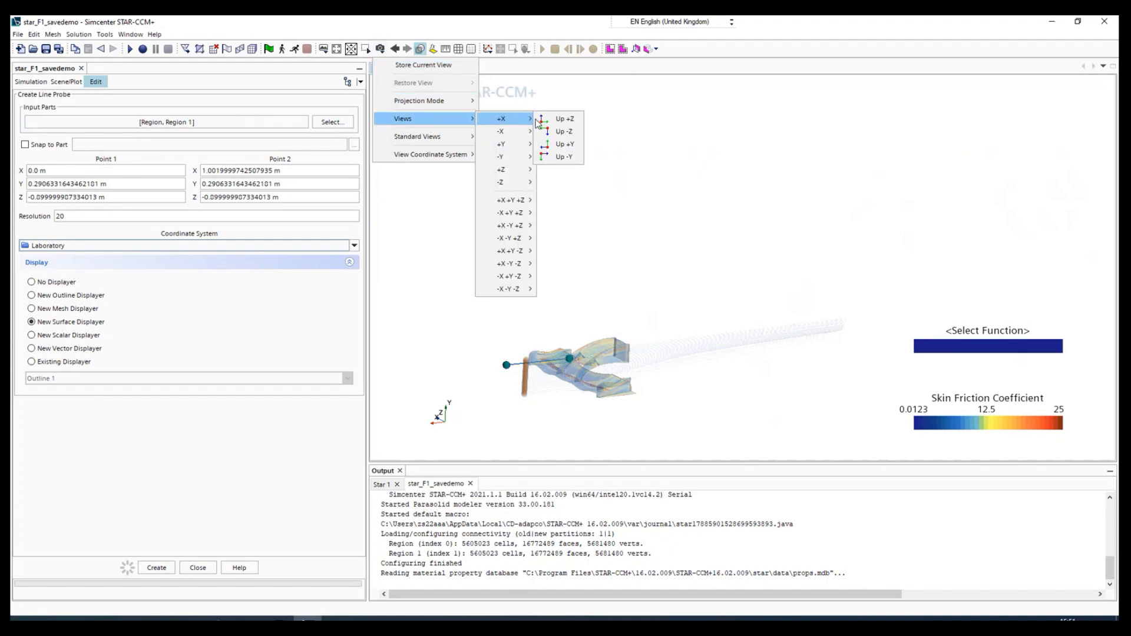
left_click(563, 144)
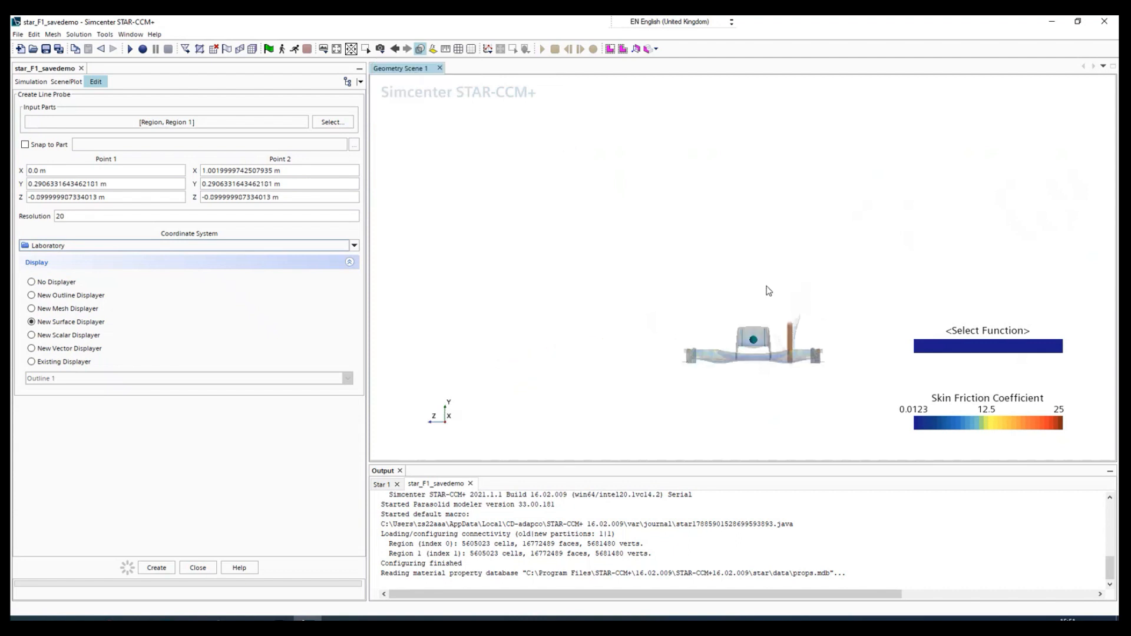
scroll(754, 356, "up", 5)
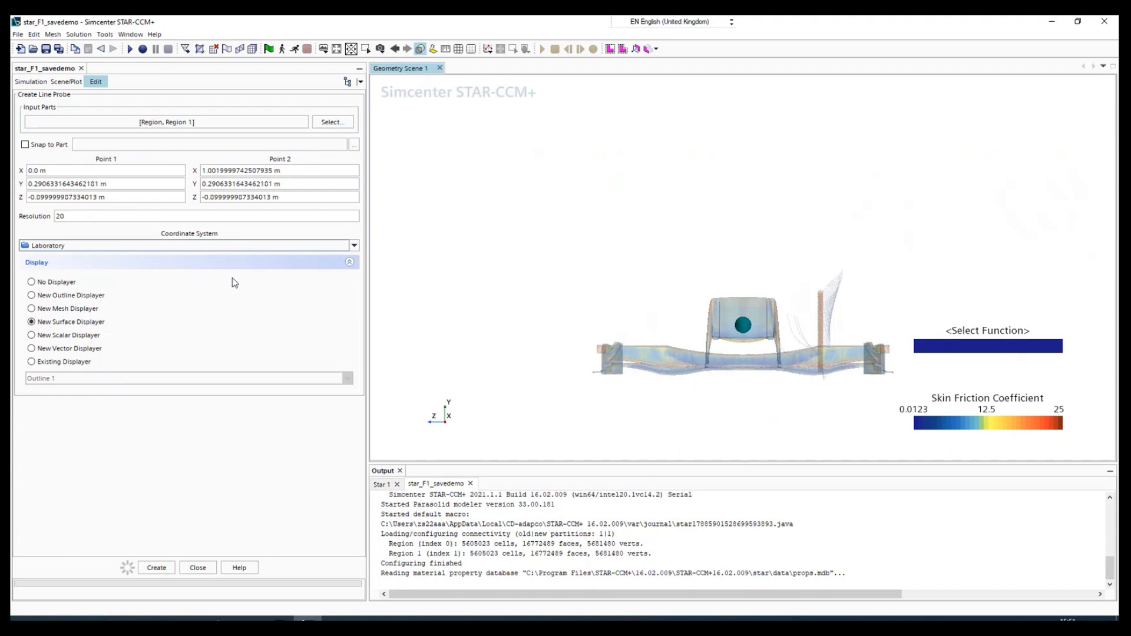
Try 0.5 m as Point 1's X coordinate and return it to 0 m
double_click(80, 169)
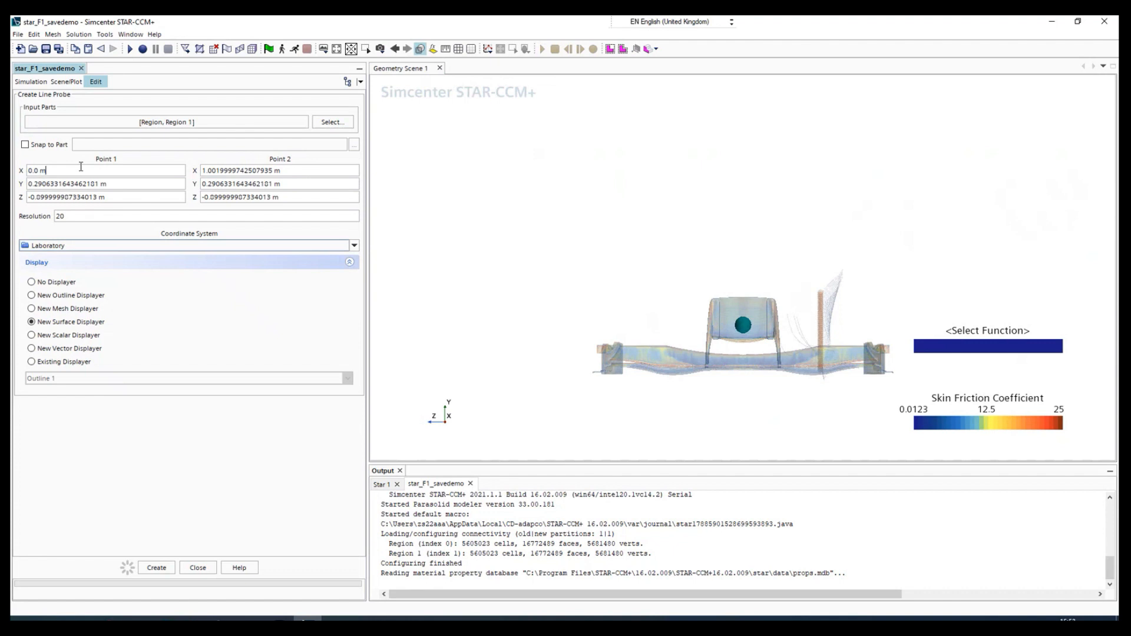
left_click_drag(80, 166, 16, 169)
type("0.5")
left_click(606, 228)
left_click(74, 170)
left_click(74, 182)
double_click(74, 171)
left_click_drag(73, 171, 12, 177)
type("0.0 m")
Set Point 2's X coordinate to 1.5 m and Point 1's Y coordinate to 0 m
triple_click(105, 184)
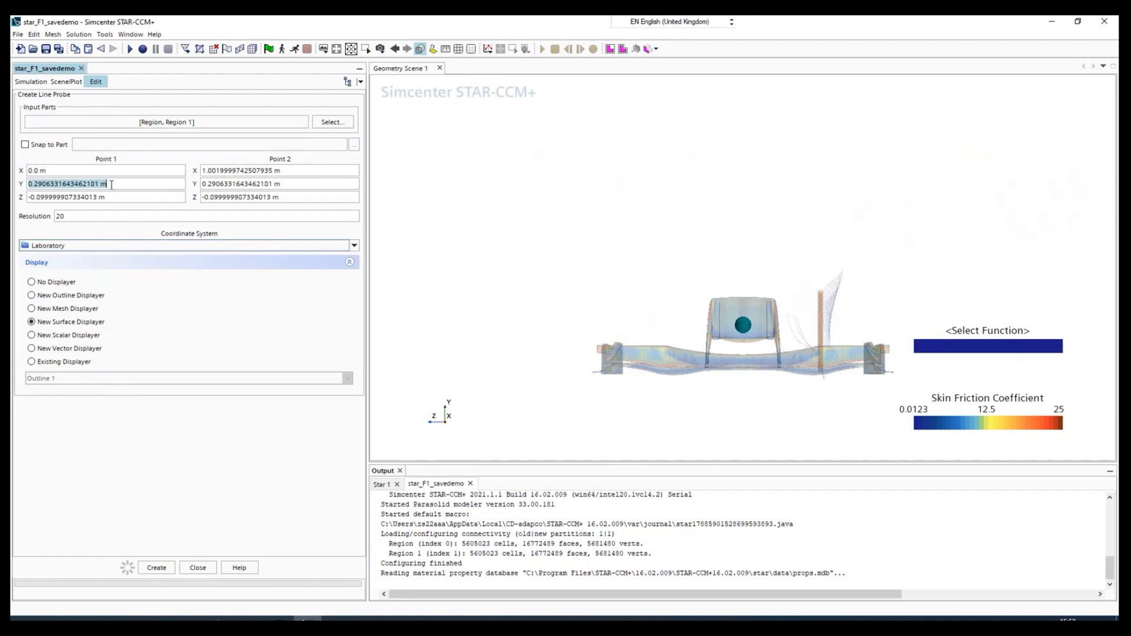
triple_click(259, 171)
type("1.5")
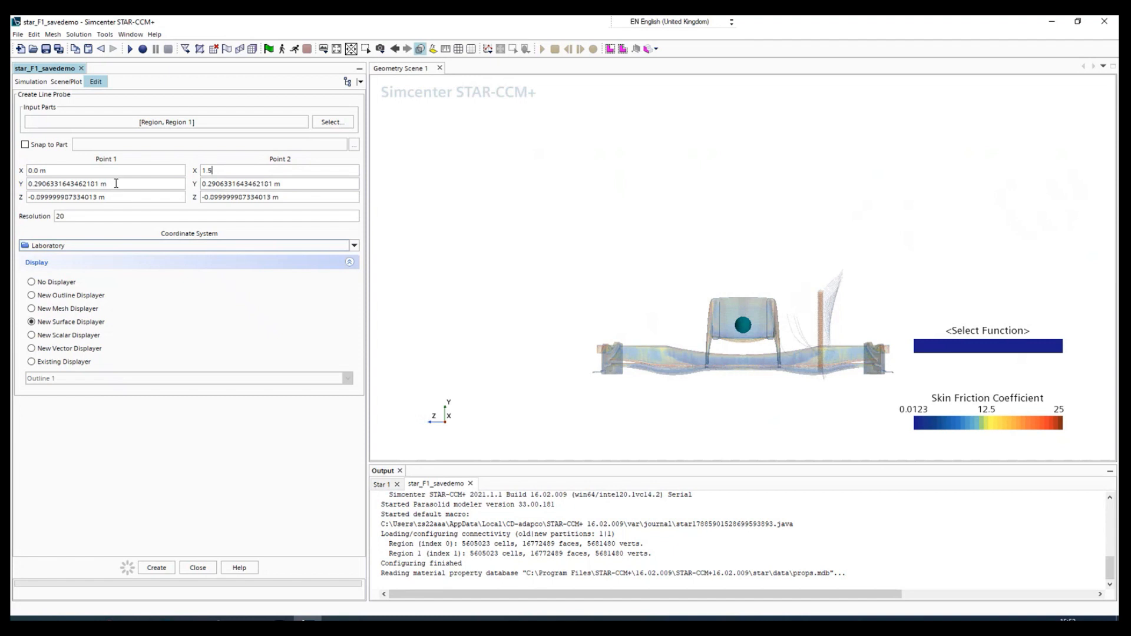
triple_click(116, 184)
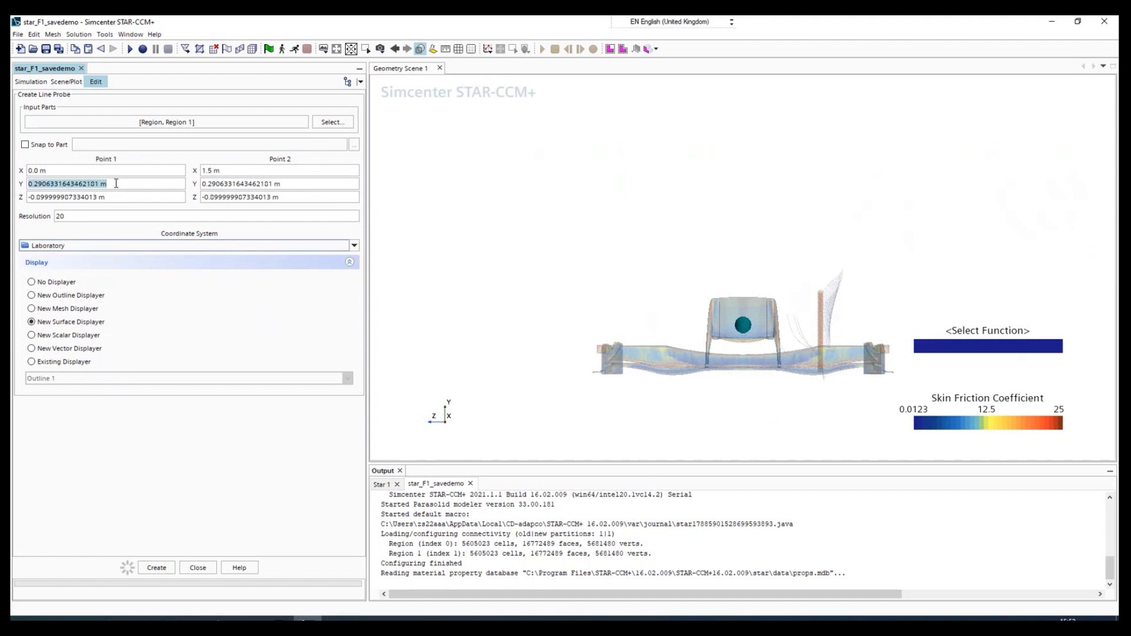
type("0")
key("Tab")
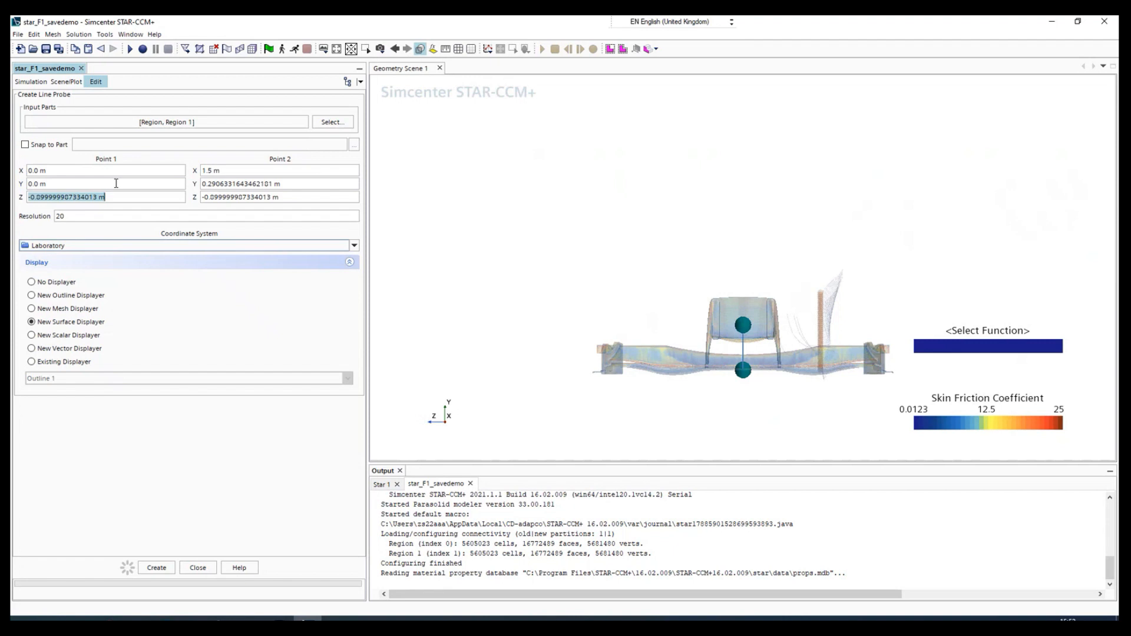
Place Point 1 just outside one end of the wing, trying a Z coordinate of 0.5 m and settling on 0.2 m
type("0.5")
key("Return")
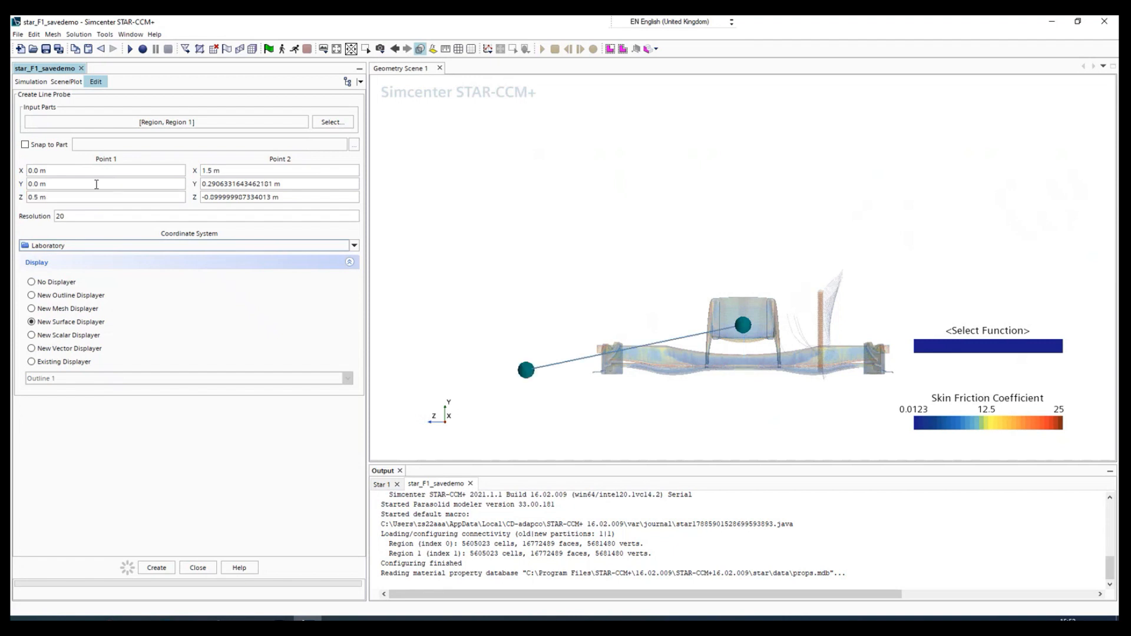
left_click(35, 197)
key("BackSpace")
type("2")
key("Return")
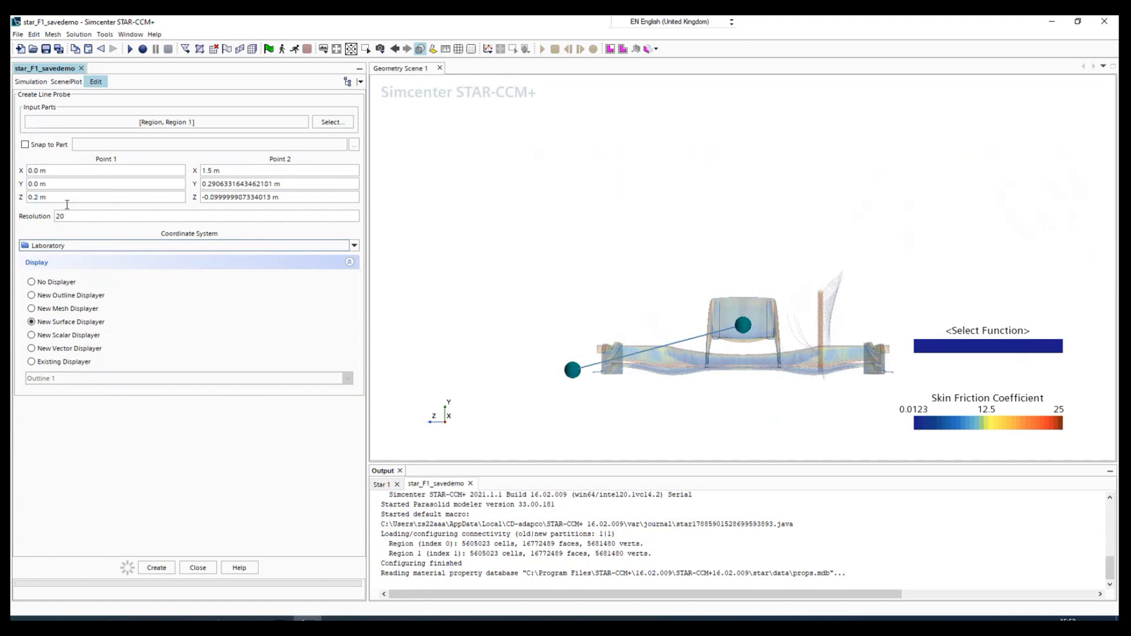
Place Point 2 beyond the opposite wing end, trying Z coordinates of 0.2, -1.5 and -1.7 m and settling on -1.9 m
triple_click(215, 197)
type("0.2")
key("Return")
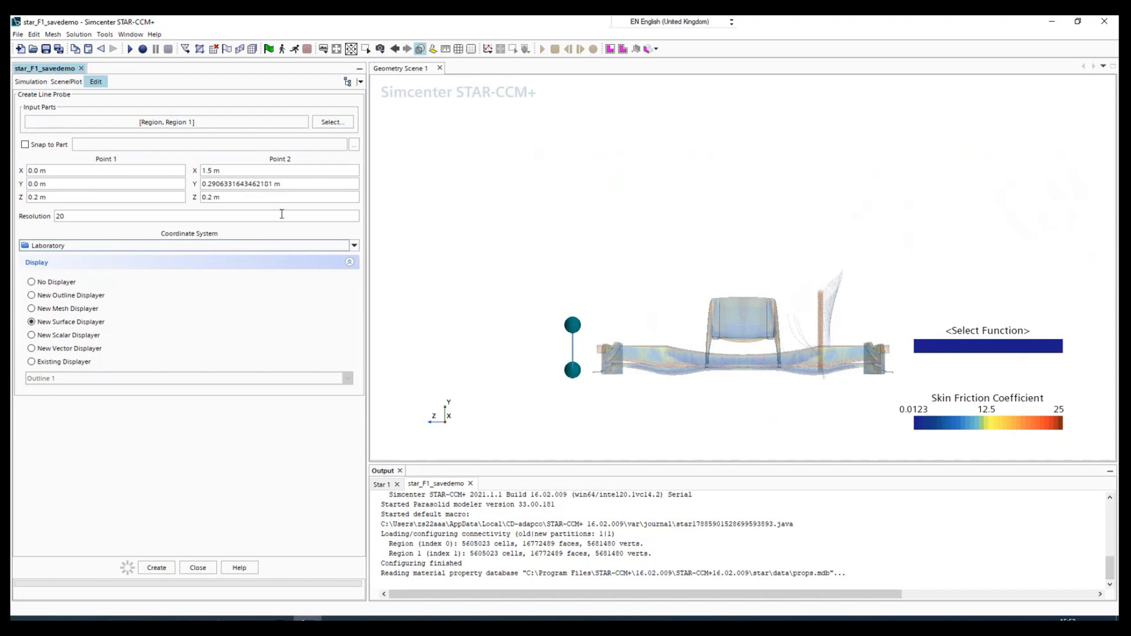
key("BackSpace")
key("BackSpace")
key("BackSpace")
type("-1.")
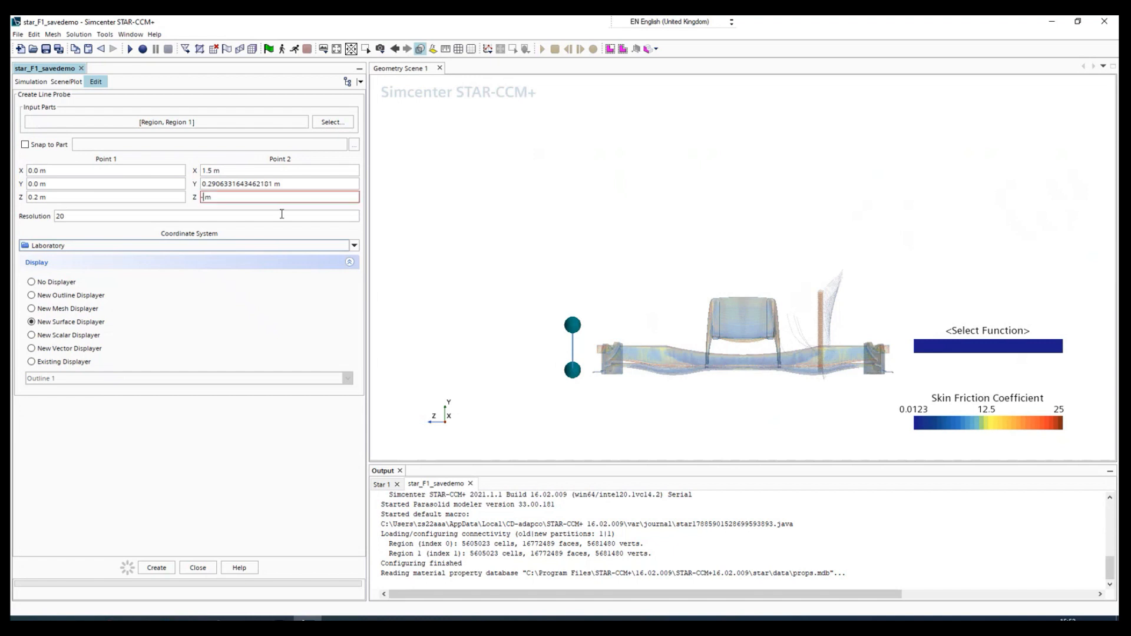
type("5")
key("Return")
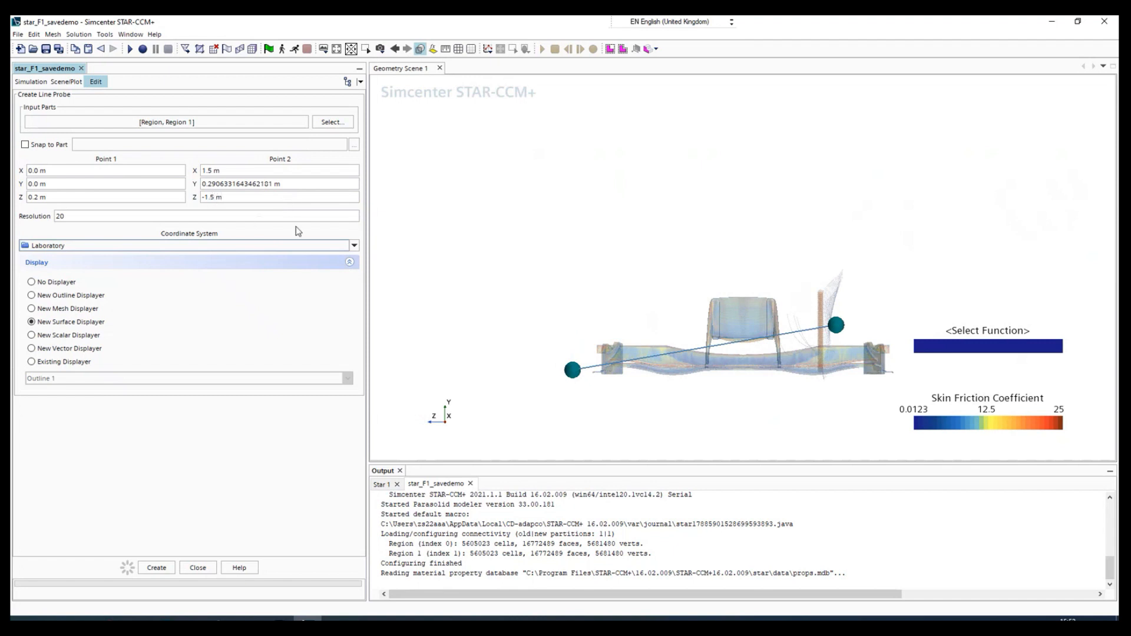
key("Return")
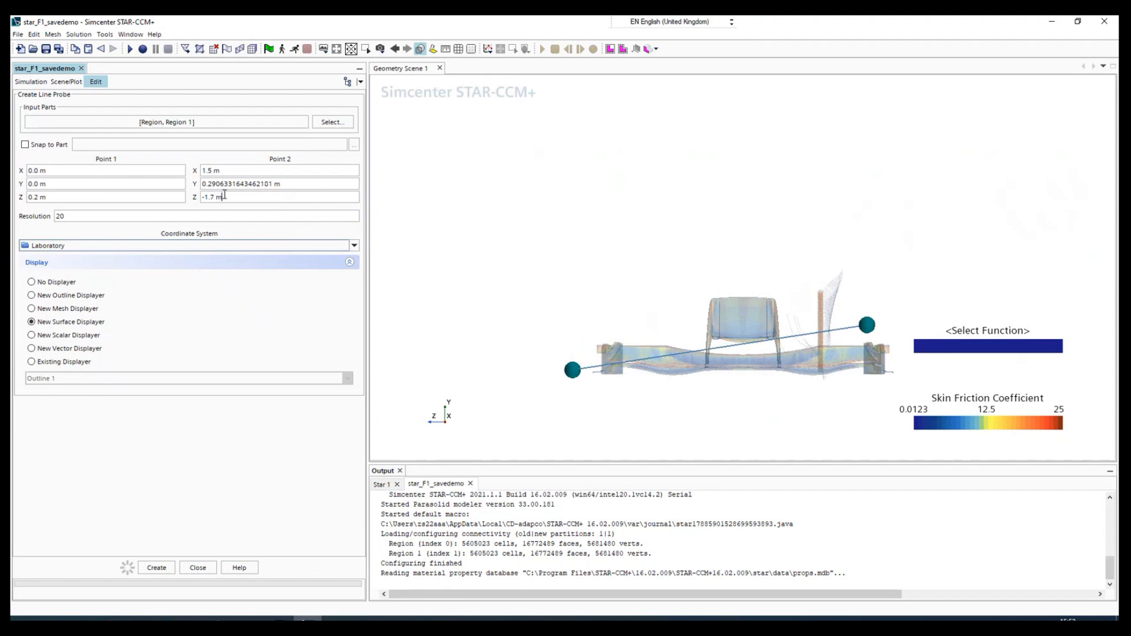
key("BackSpace")
type("9")
key("Return")
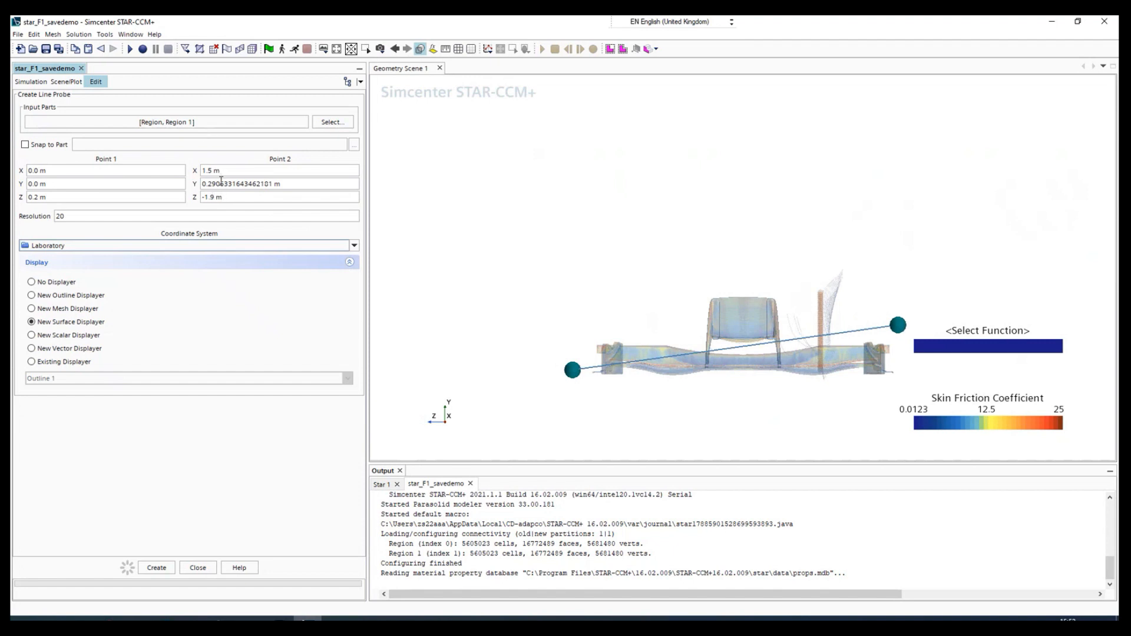
Set Point 2's Y coordinate to 0 m so the probe line runs level across the wing's span
triple_click(221, 179)
type("0")
key("Return")
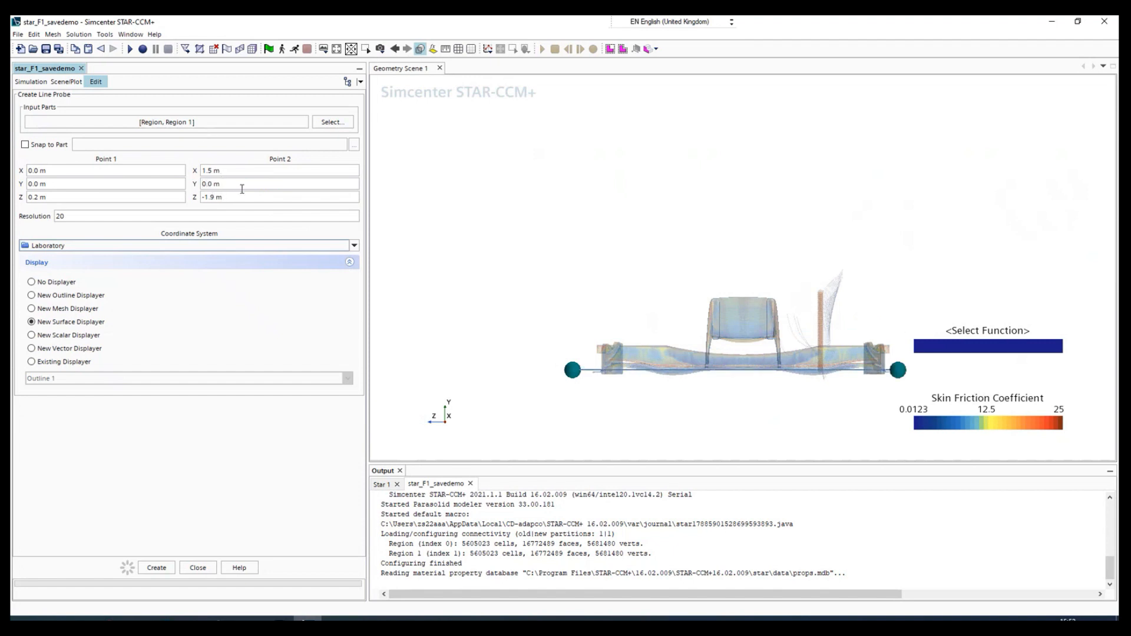
Set the X coordinate of both Point 1 and Point 2 to -0.4 m and check the line's position relative to the wing
triple_click(59, 171)
key("BackSpace")
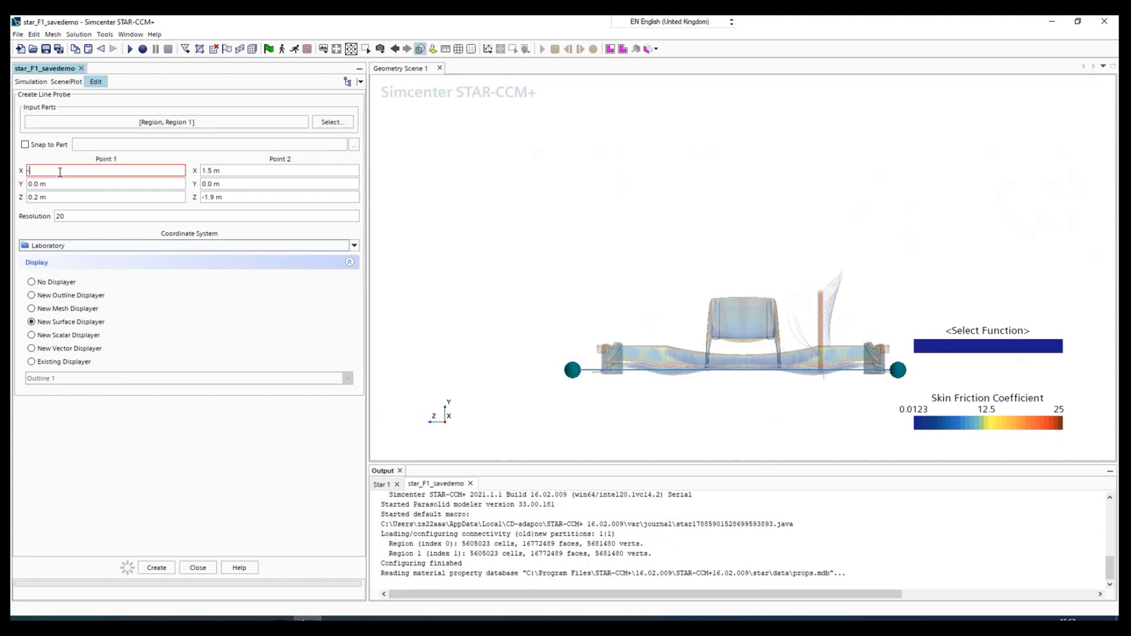
type("-0.4")
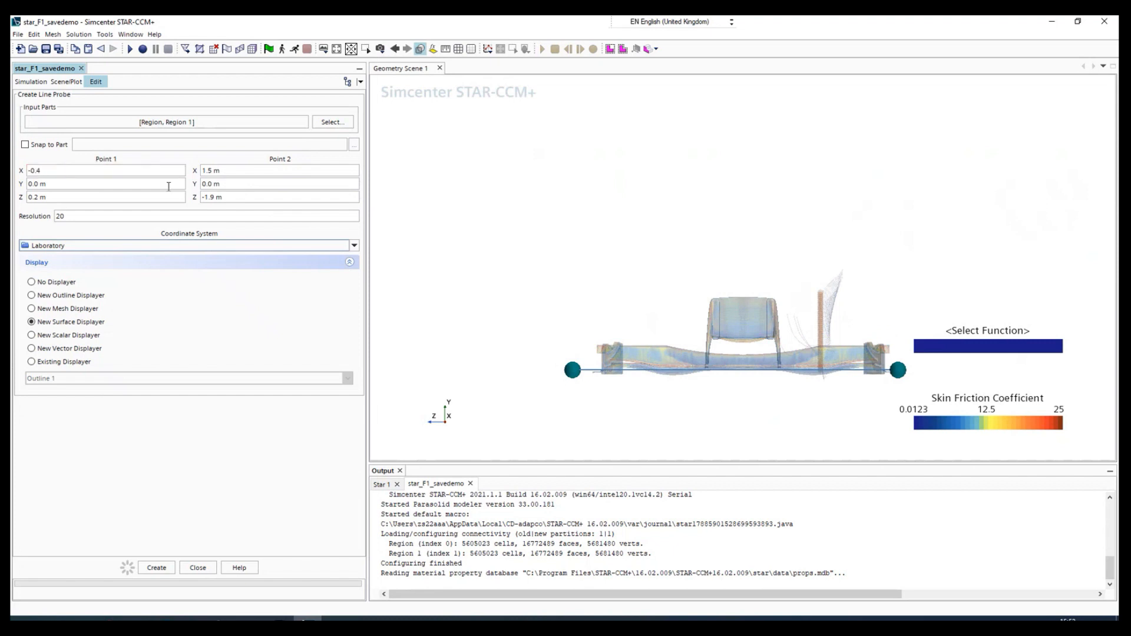
triple_click(253, 170)
type("-")
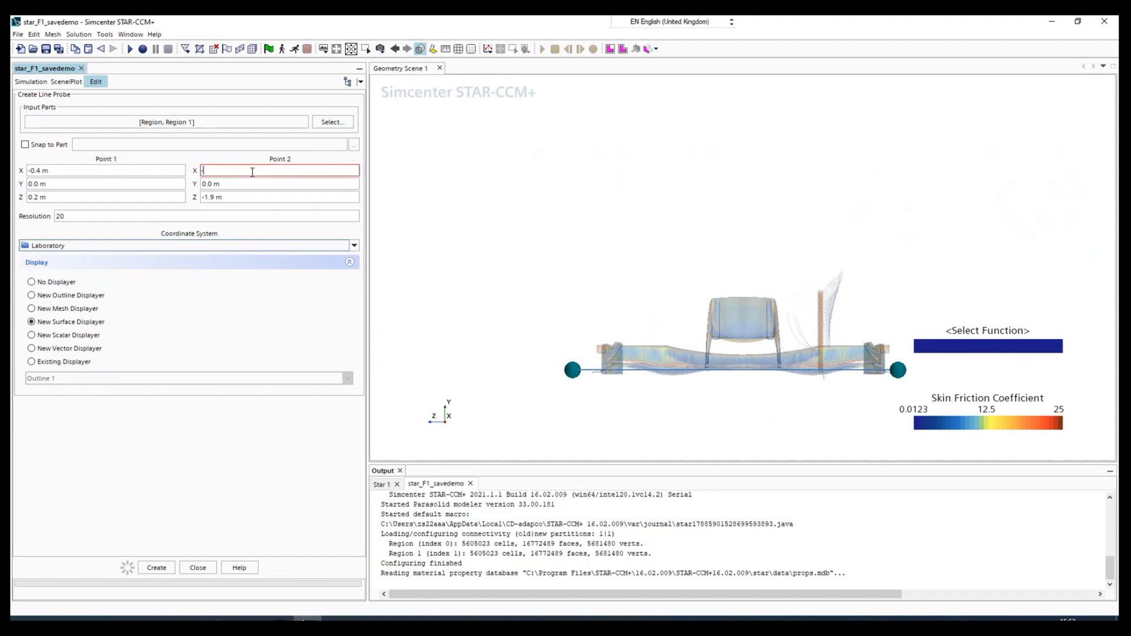
type("0.4 m")
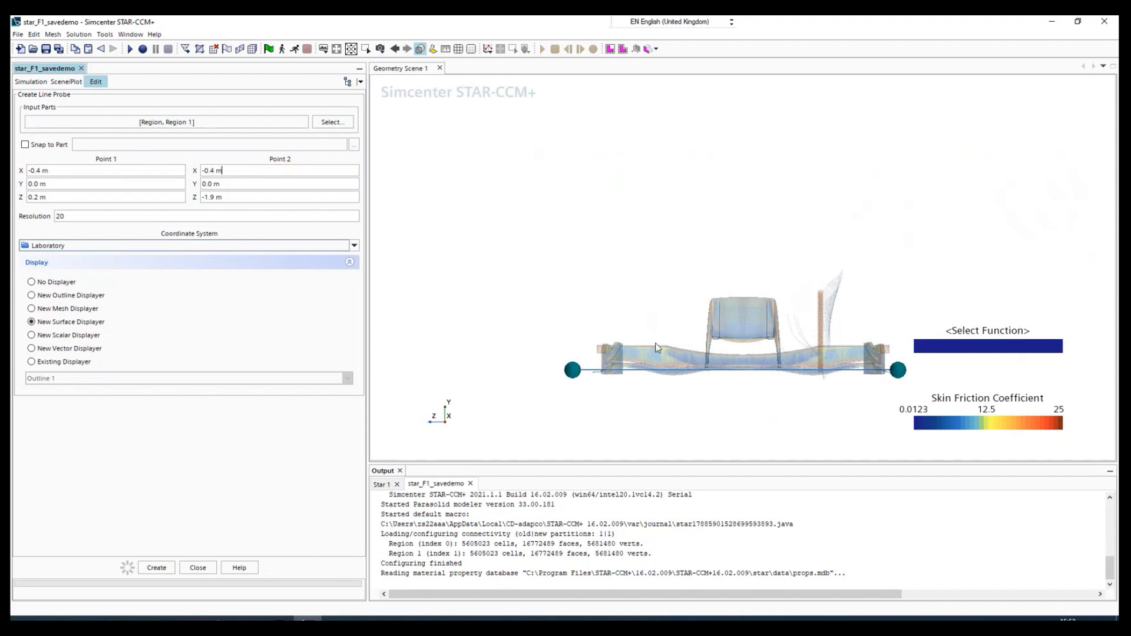
left_click(657, 303)
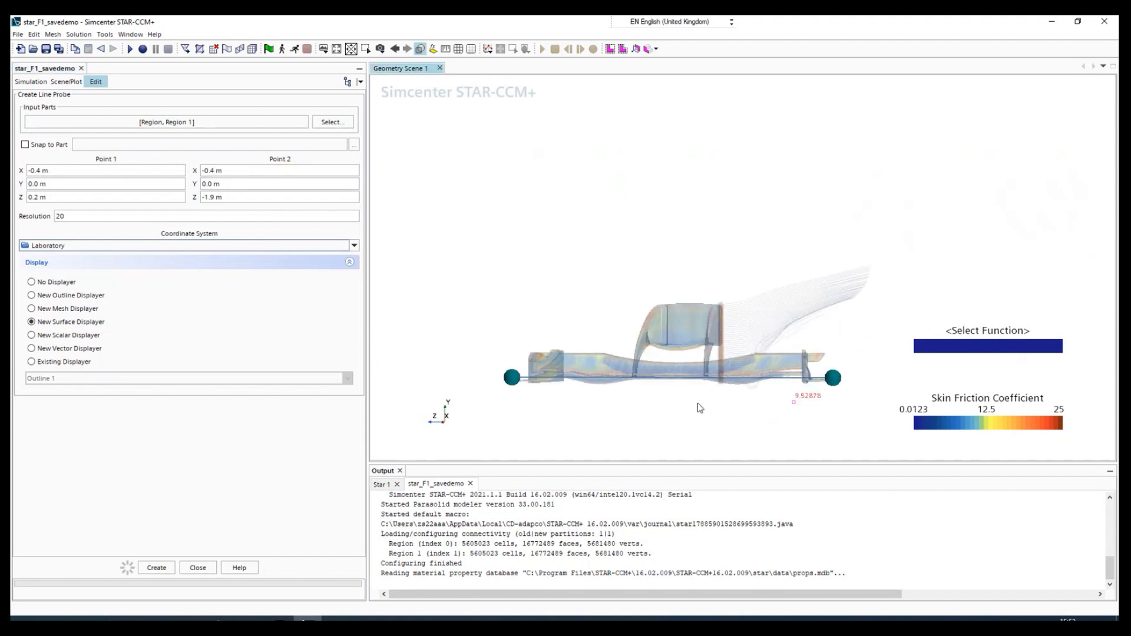
left_click_drag(697, 402, 541, 395)
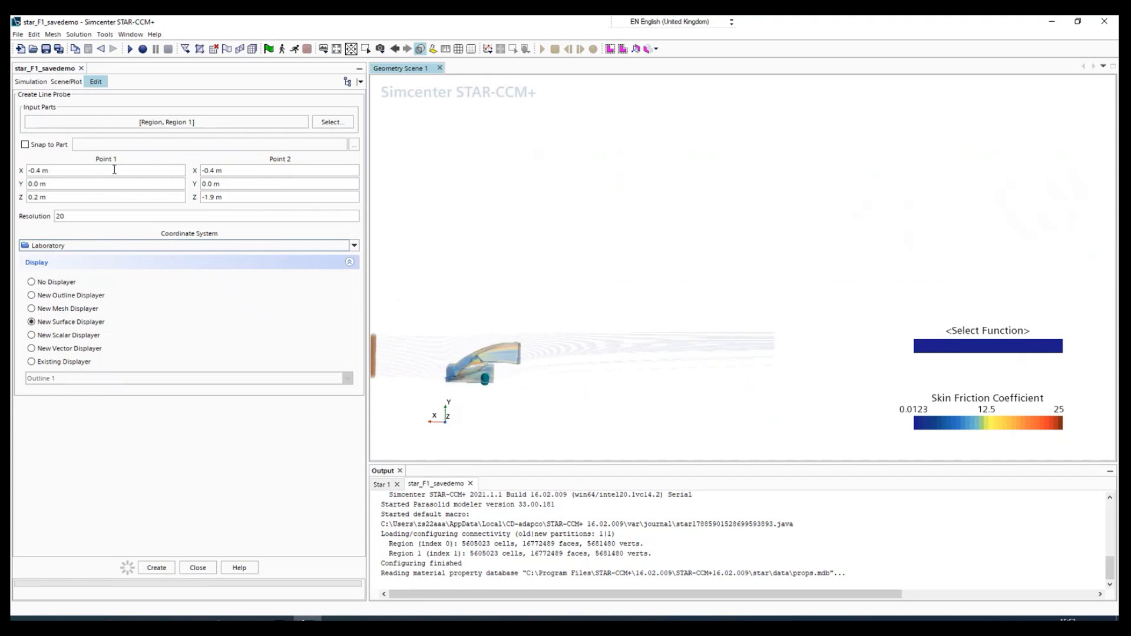
Set the X coordinate of both Point 1 and Point 2 to 0.4 m so the probe line lies ahead of the wing
left_click_drag(29, 172, 117, 200)
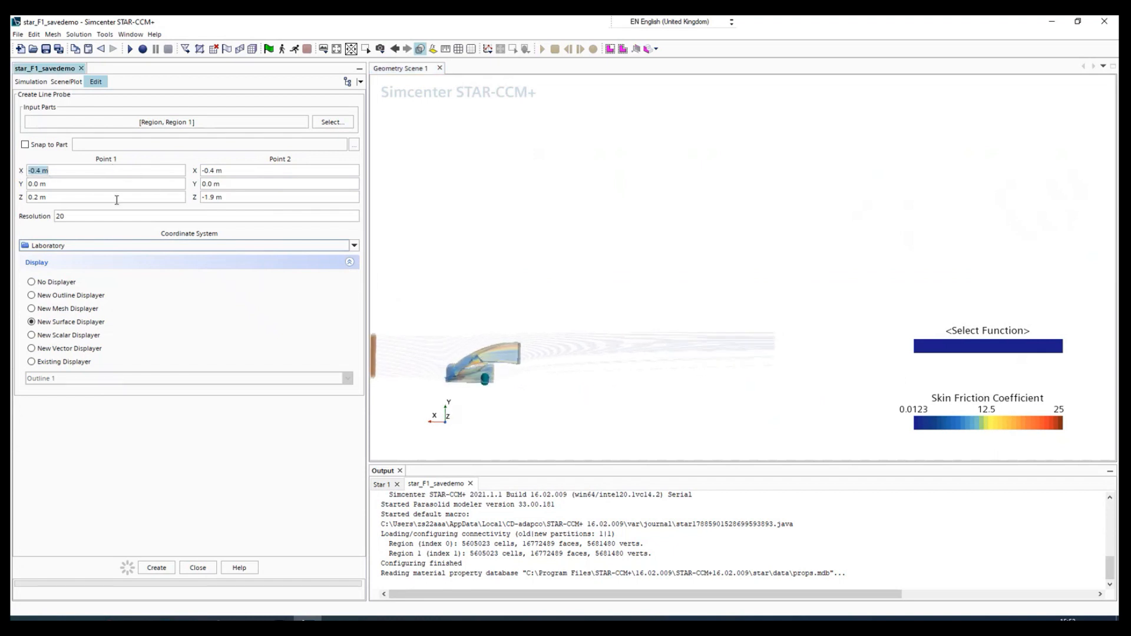
key("BackSpace")
type("0.4 m")
triple_click(230, 171)
key("BackSpace")
type("0.4 m")
left_click_drag(510, 317, 705, 352)
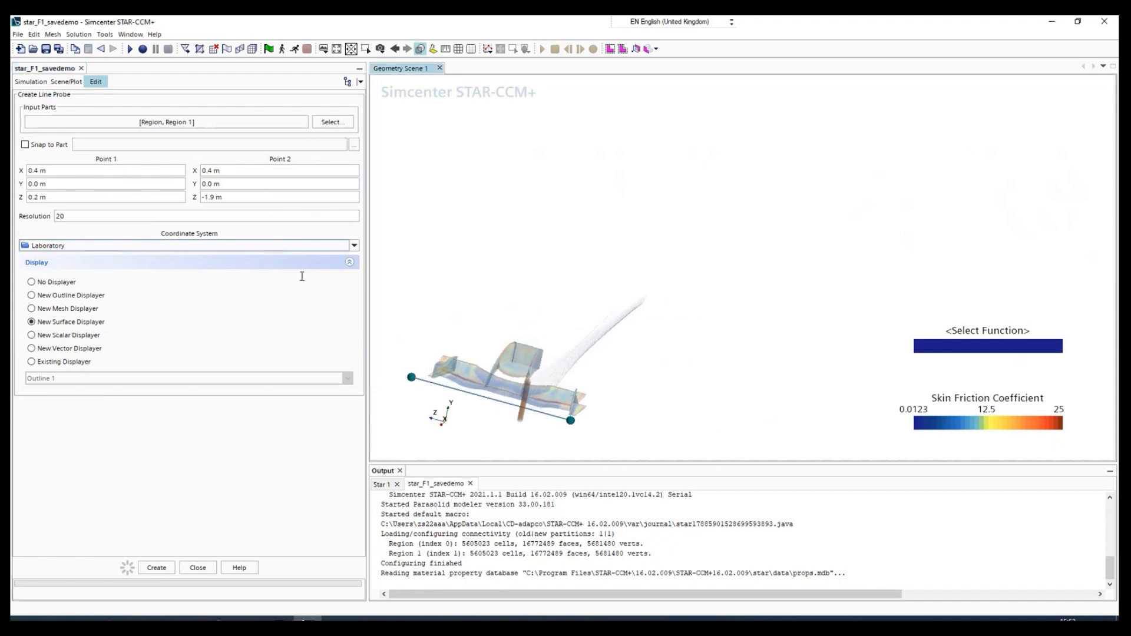
Set Point 2's Z coordinate to -2.0 m, create the line probe and leave the probe setup
left_click(219, 198)
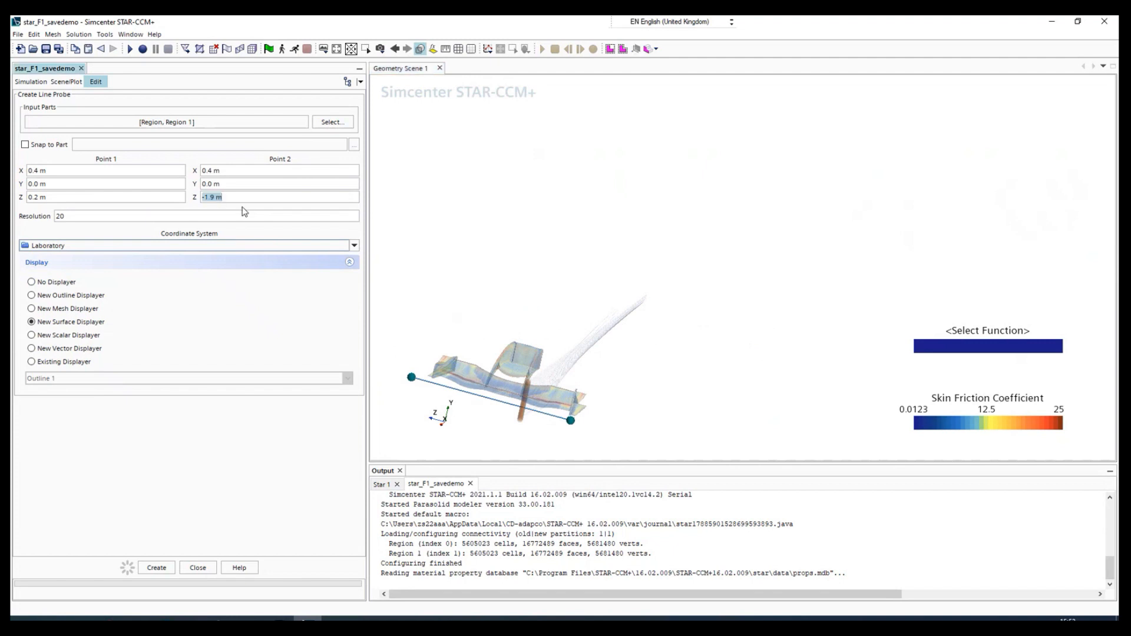
type("-2.0 m")
left_click(198, 568)
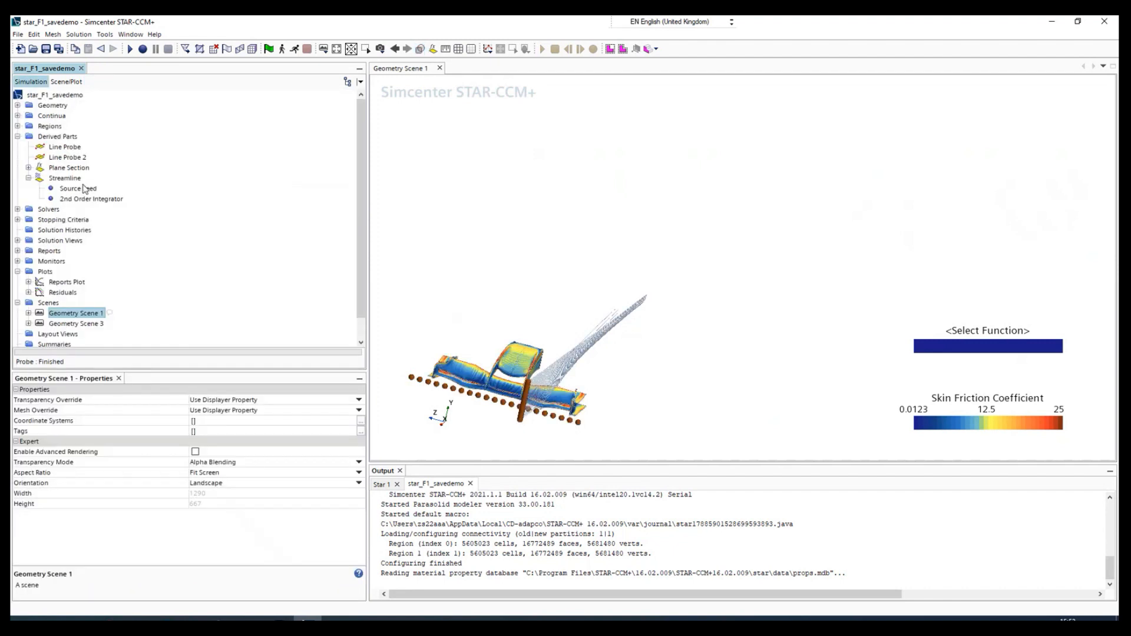
Raise the resolution of Line Probe 2 to 50 and check the point spacing along the wing
left_click(67, 158)
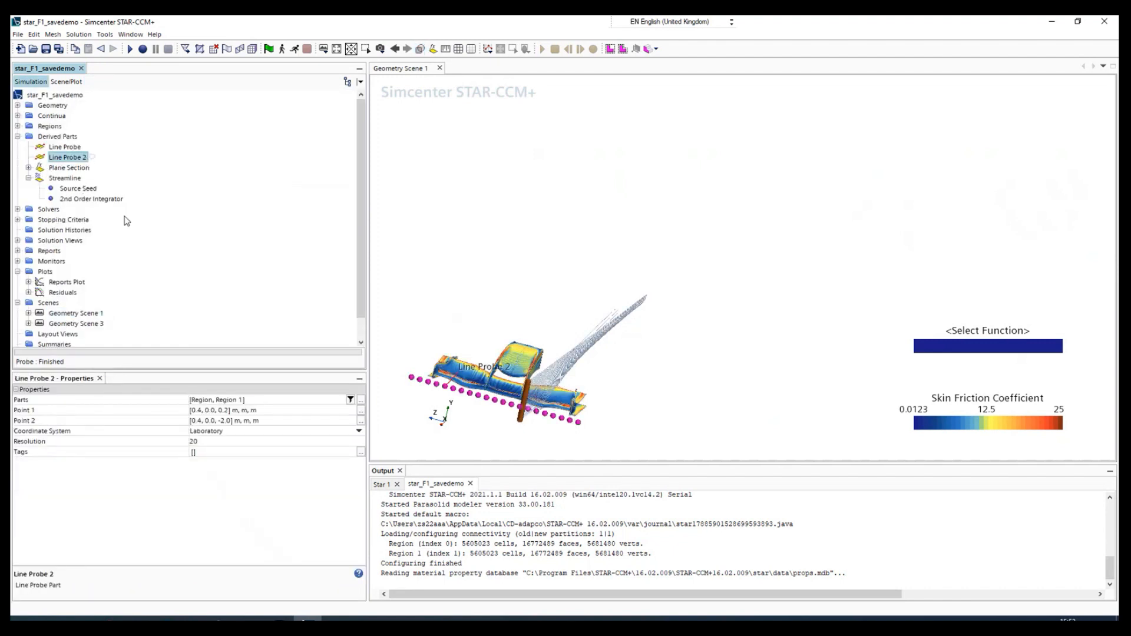
mouse_move(486, 424)
left_mouse_down()
mouse_move(466, 412)
mouse_move(489, 404)
left_mouse_up()
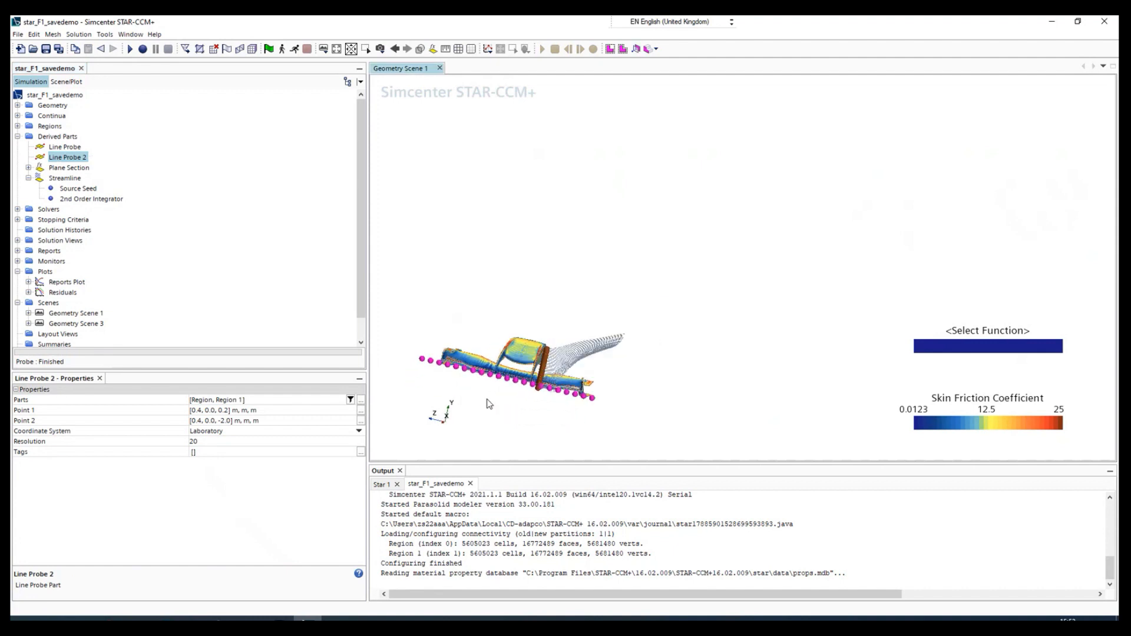
right_click(79, 164)
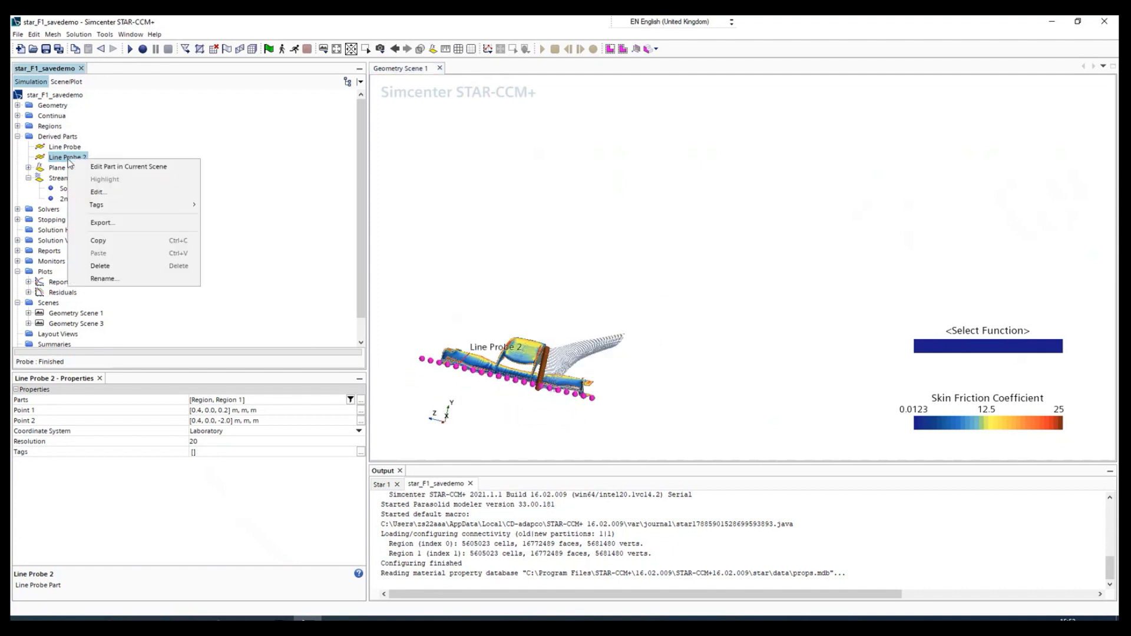
left_click(98, 188)
left_click(272, 266)
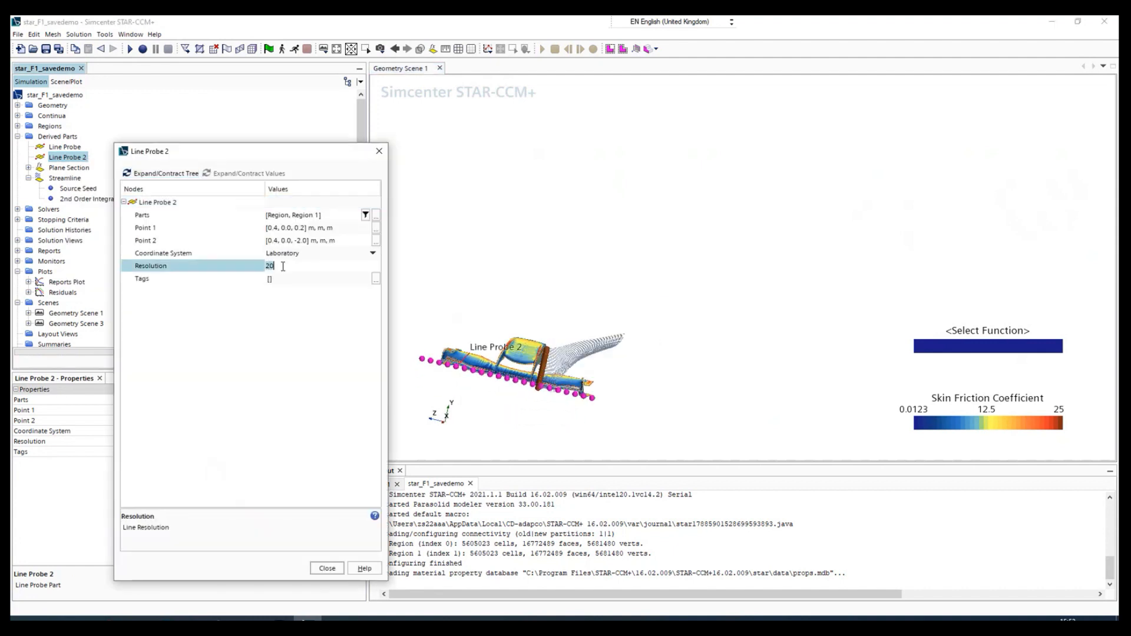
key("BackSpace")
key("BackSpace")
type("50")
key("Return")
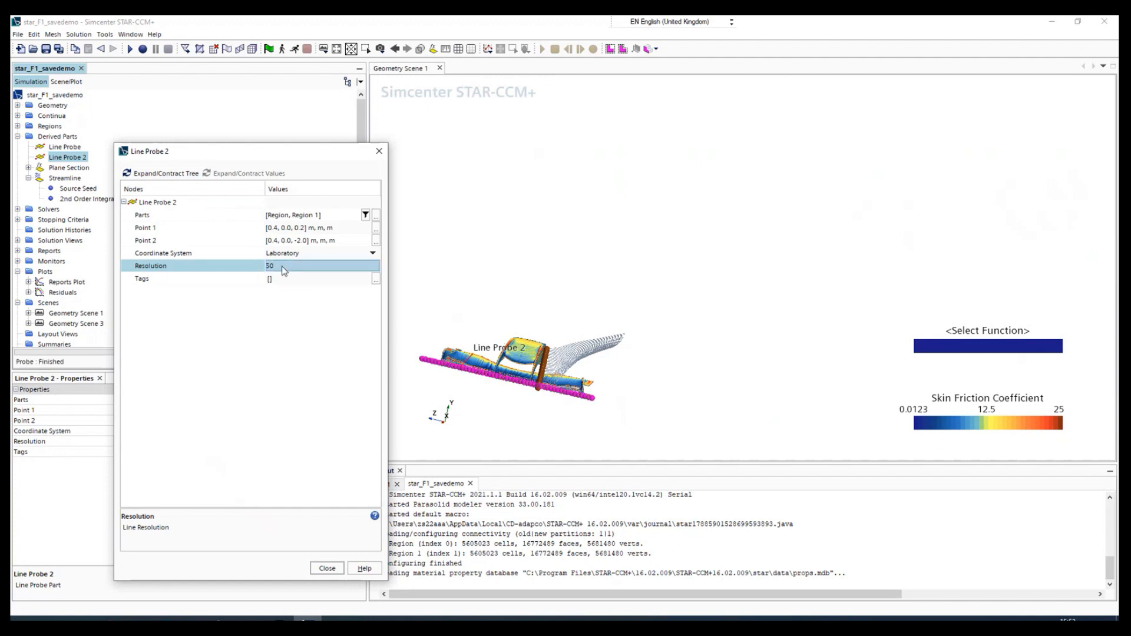
left_click(327, 568)
left_click_drag(517, 411, 556, 425)
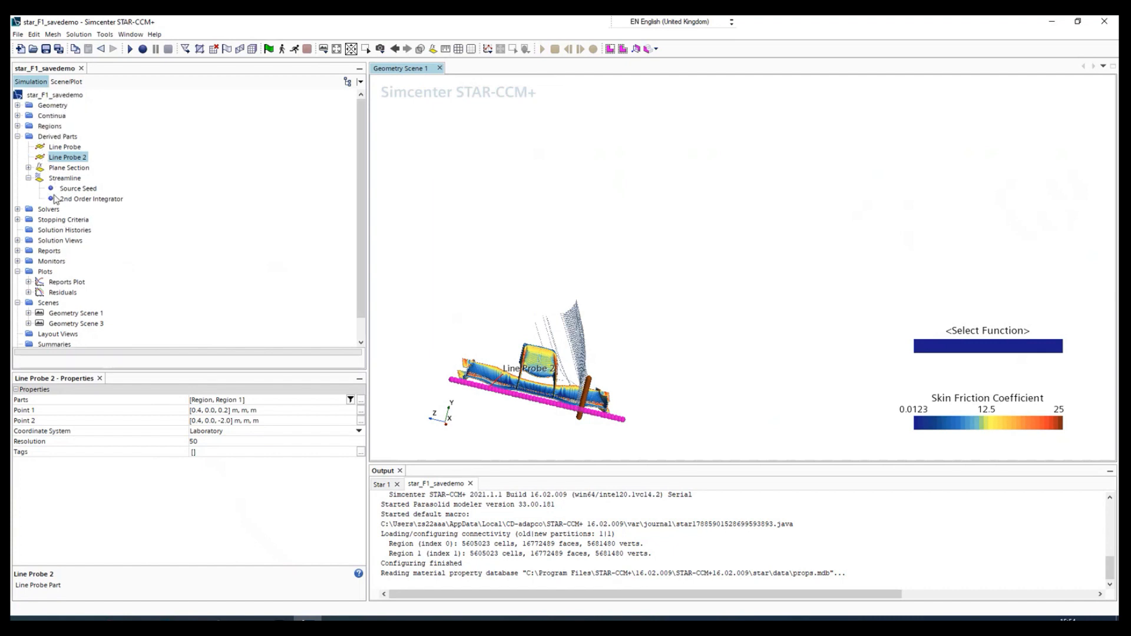
Switch the streamline's source seed part from Line Probe to Line Probe 2 and check the new streamlines around the wing
left_click(64, 179)
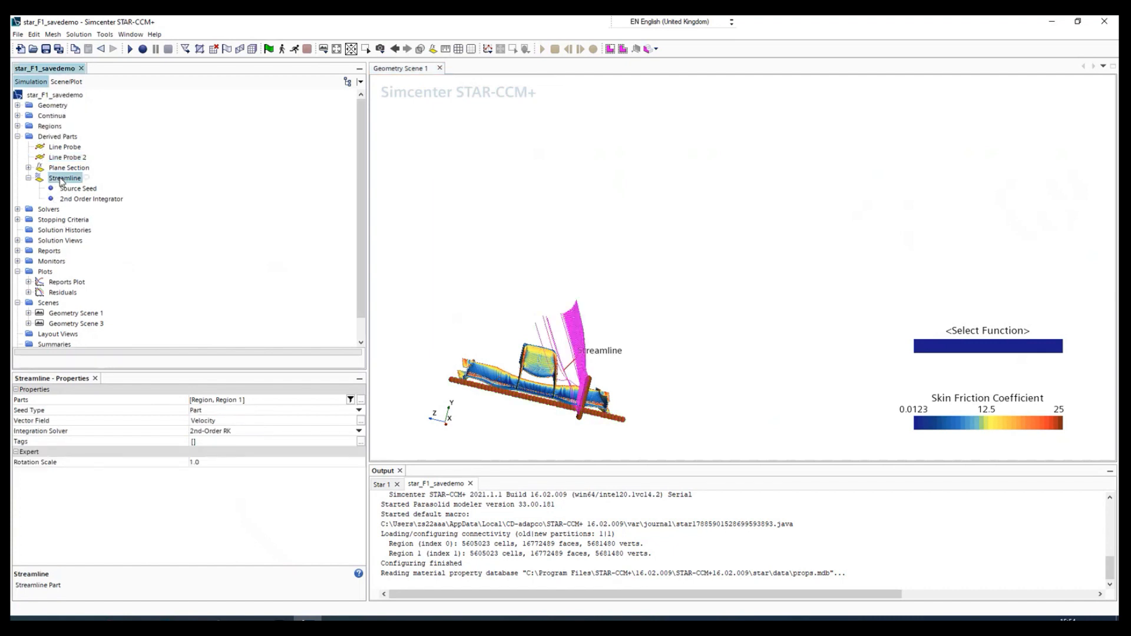
left_click(207, 412)
left_click(206, 413)
left_click(156, 415)
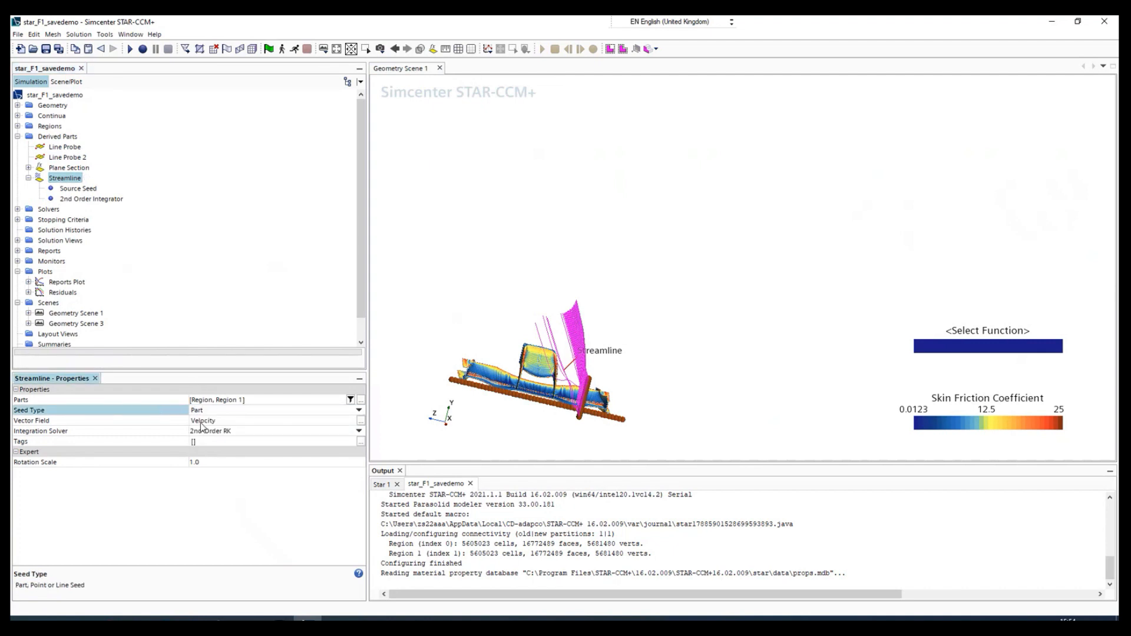
left_click(59, 189)
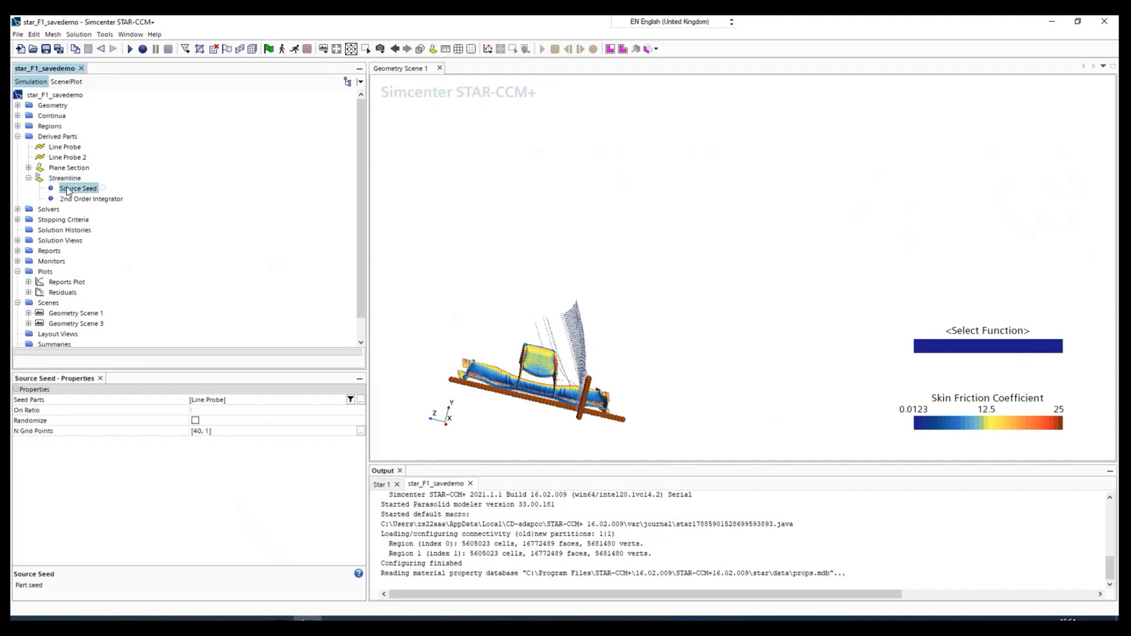
left_click(206, 400)
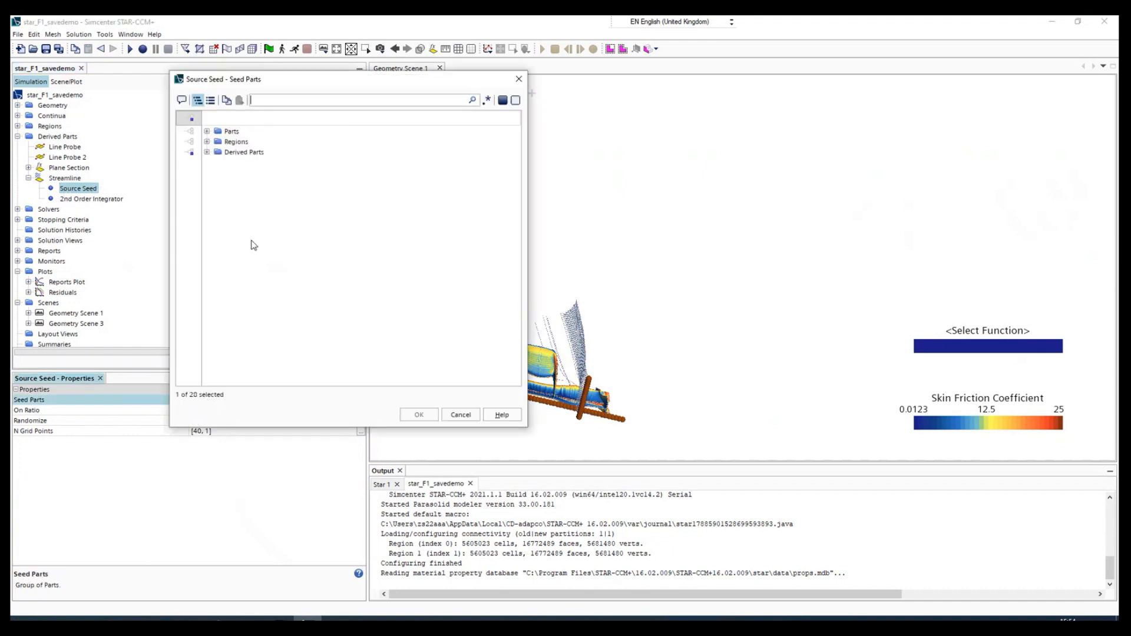
left_click(206, 152)
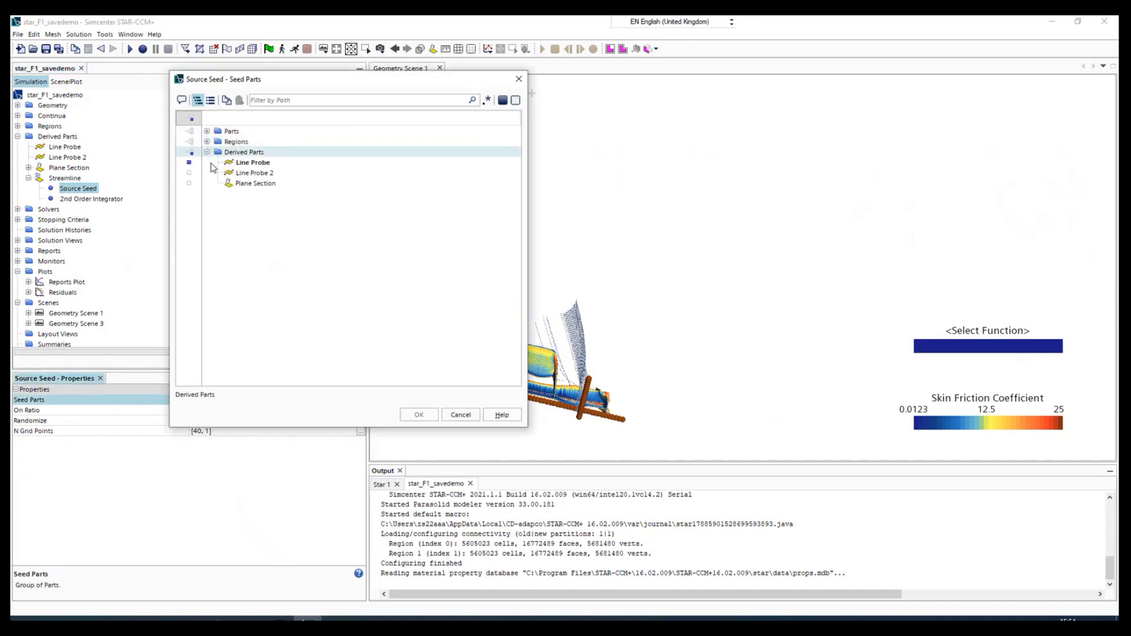
left_click(240, 174)
left_click(189, 162)
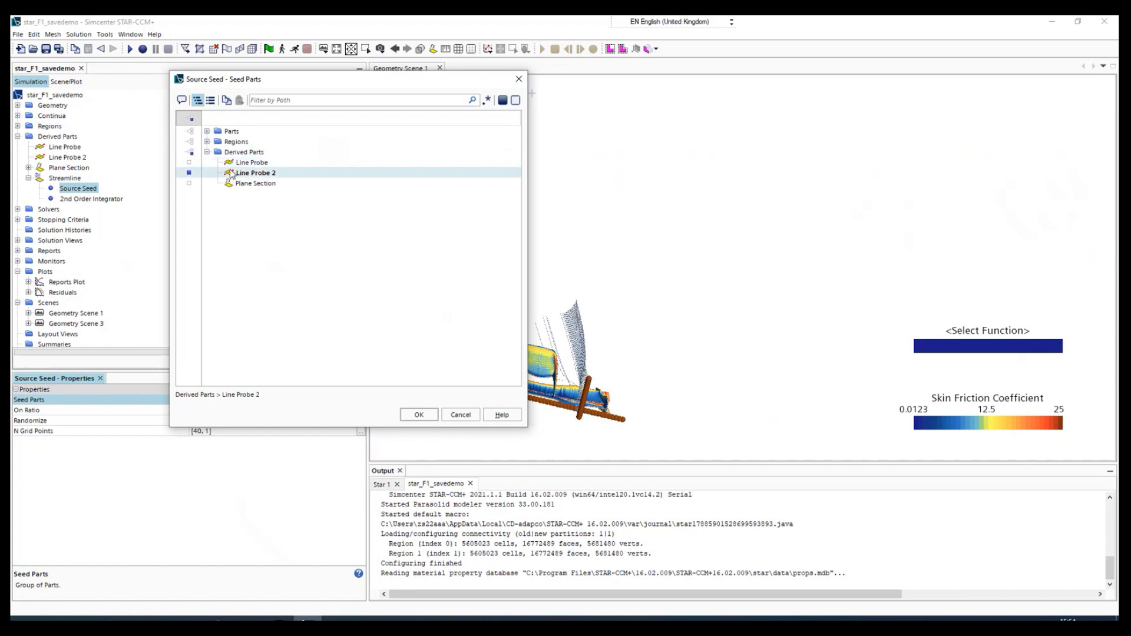
left_click(418, 415)
left_click_drag(505, 425, 493, 443)
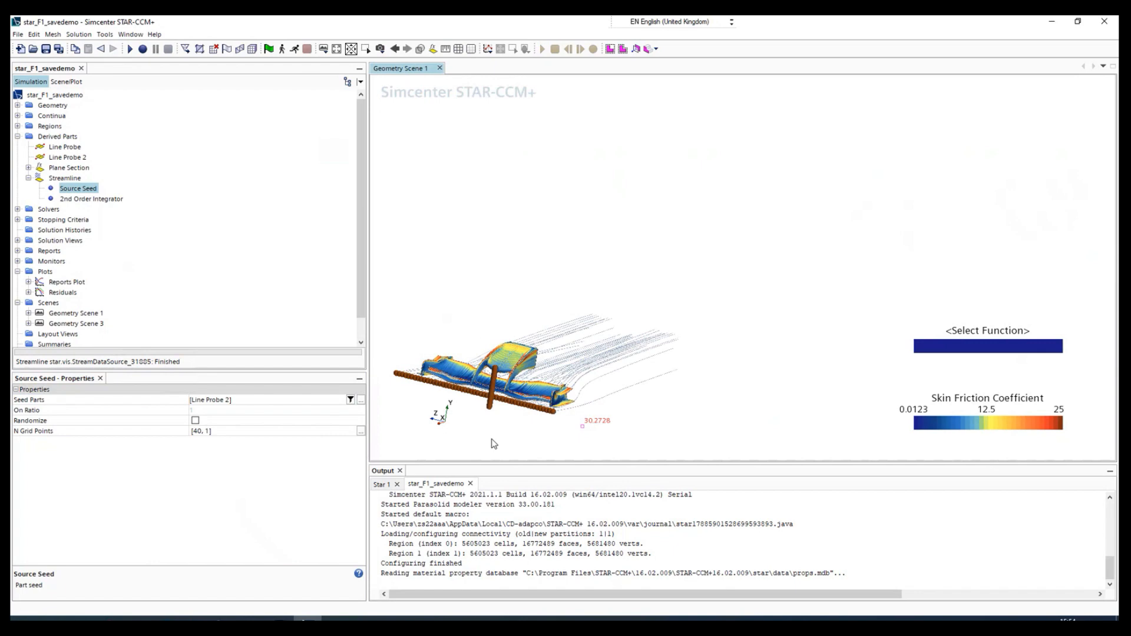
scroll(515, 423, "up", 5)
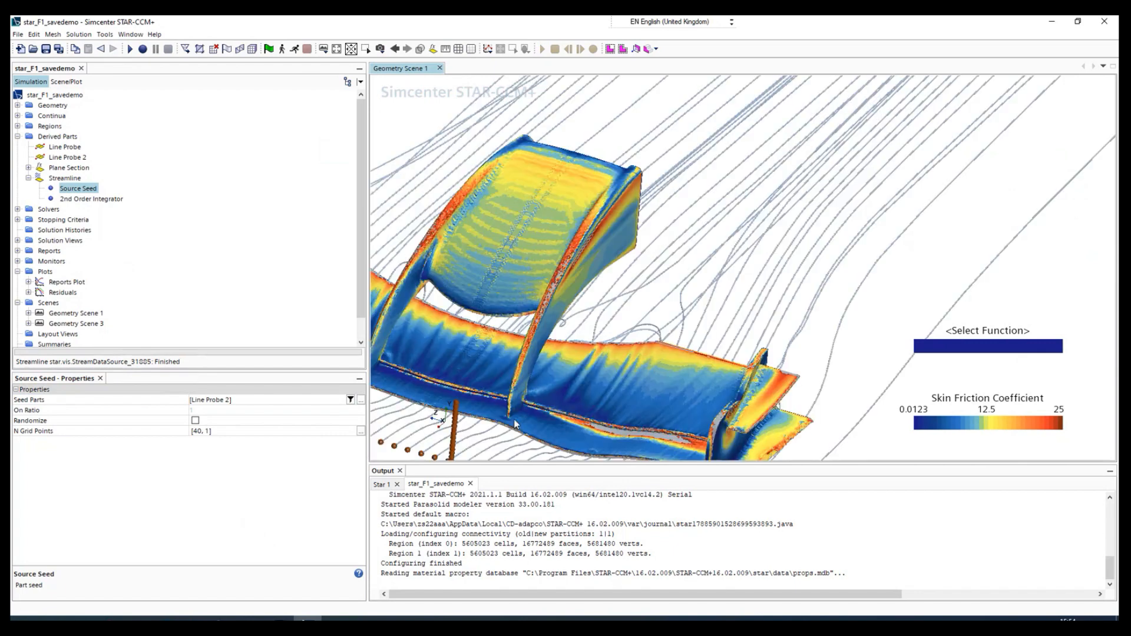
scroll(515, 423, "down", 2)
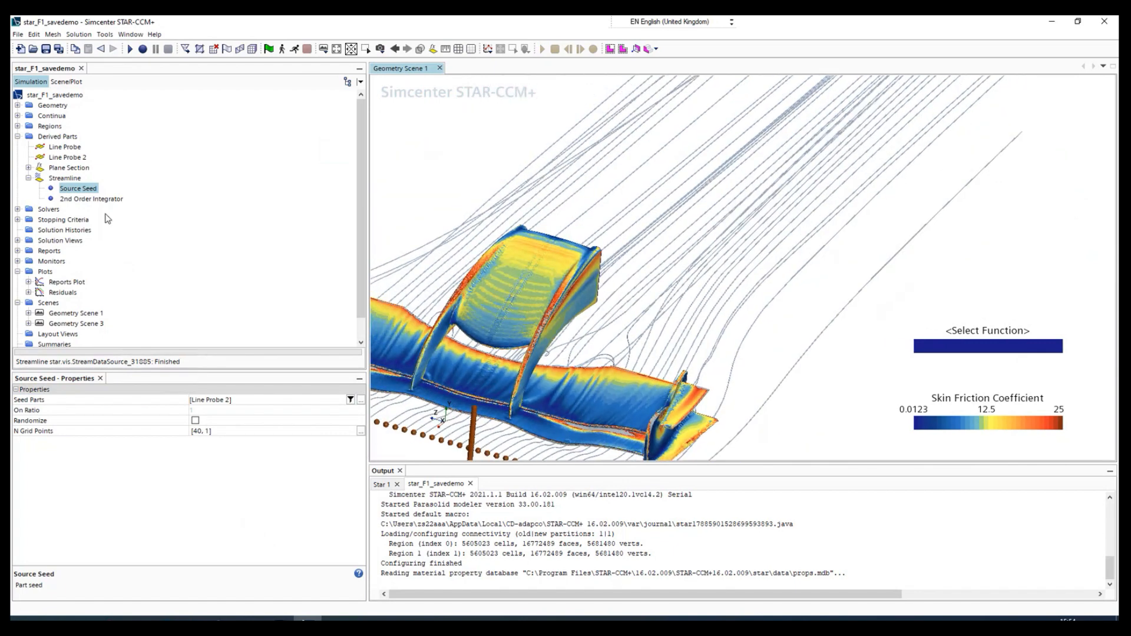
Review the streamline's source seed and 2nd Order Integrator settings, and set its Rotation Scale to 2
left_click(66, 178)
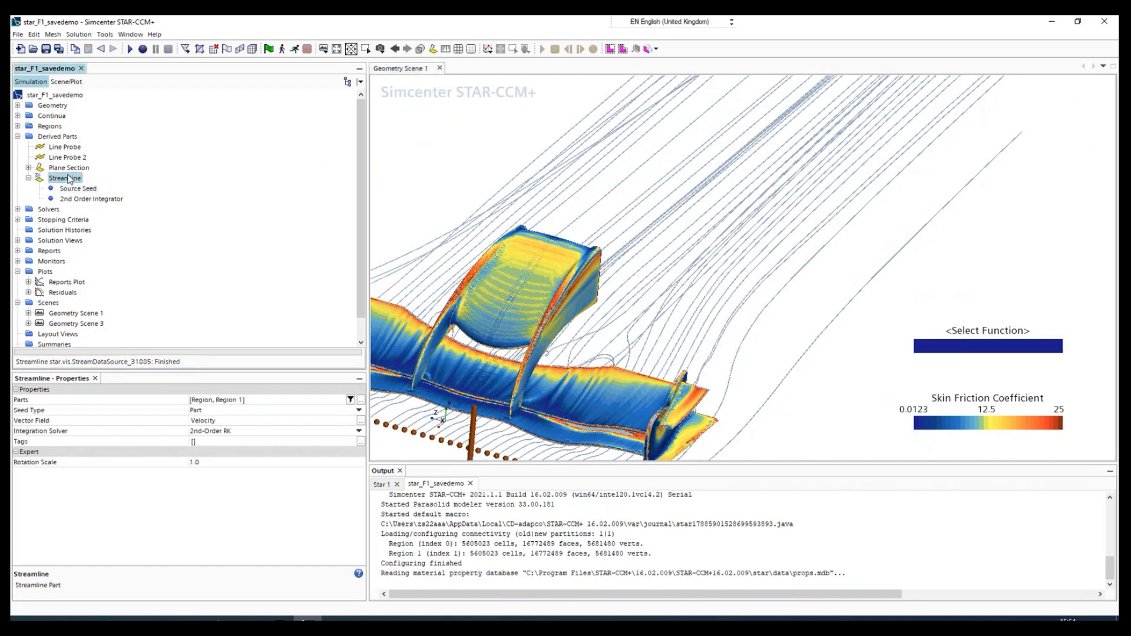
left_click(196, 463)
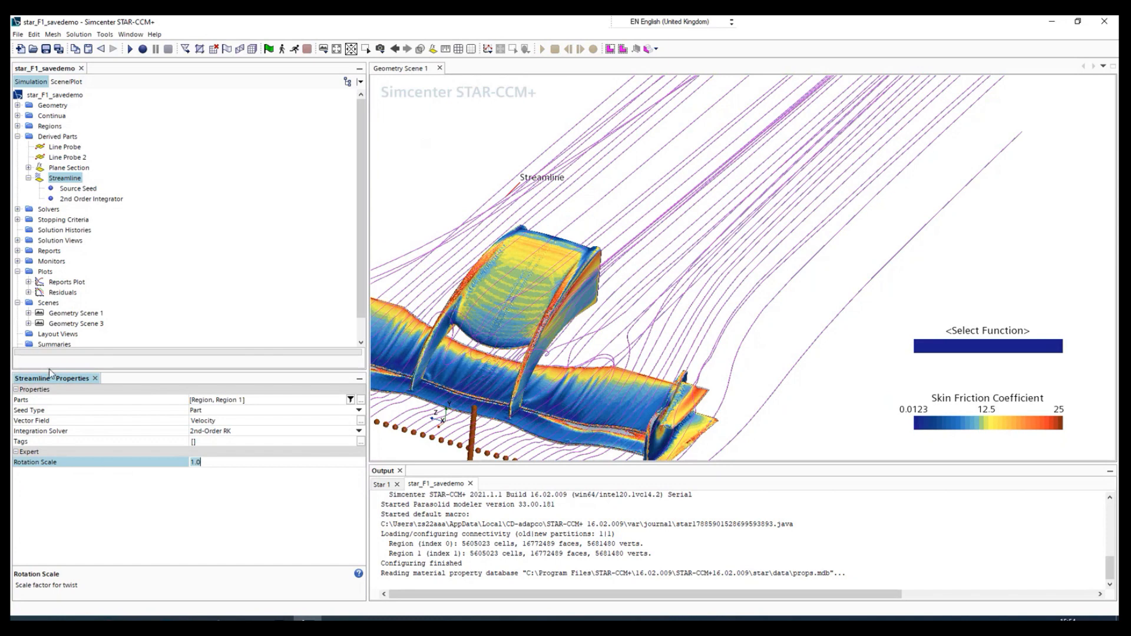
left_click(69, 188)
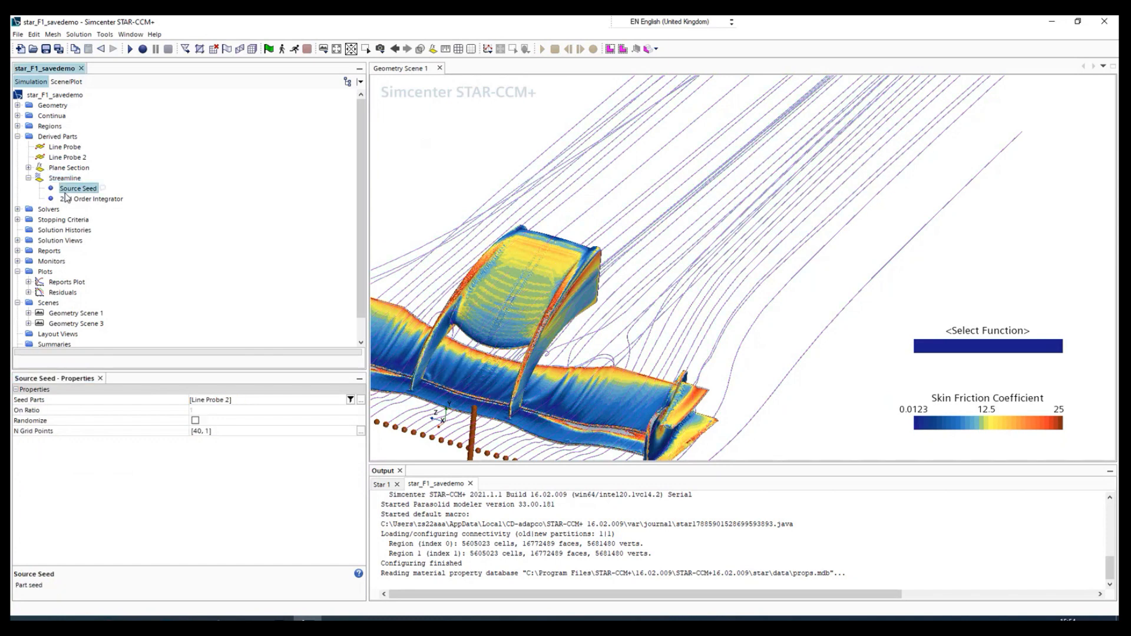
left_click(76, 199)
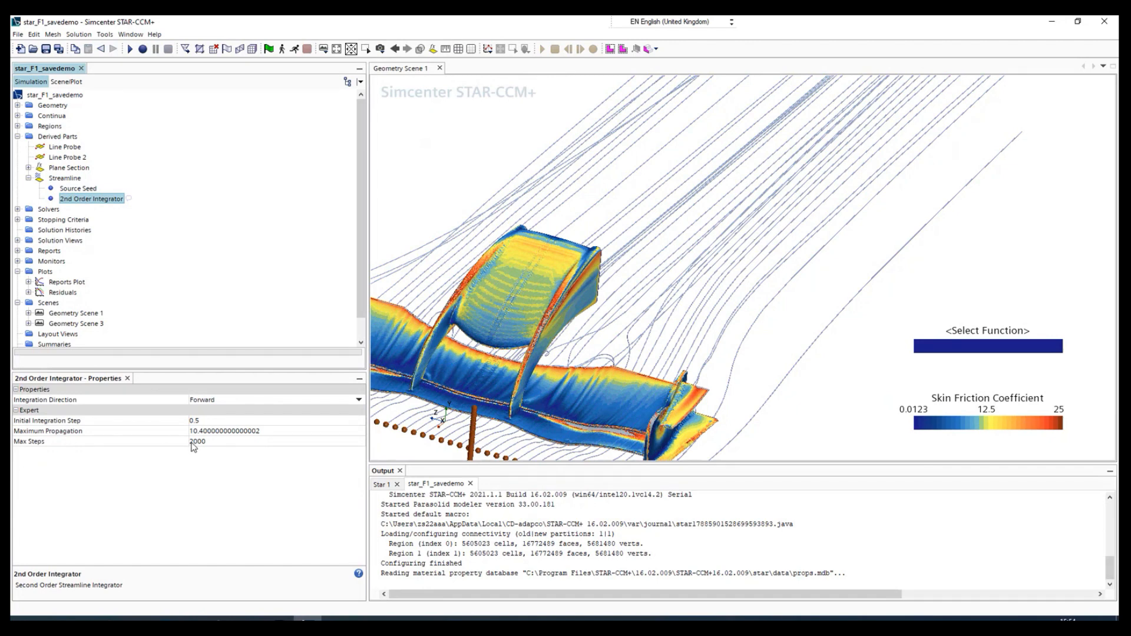
left_click(64, 179)
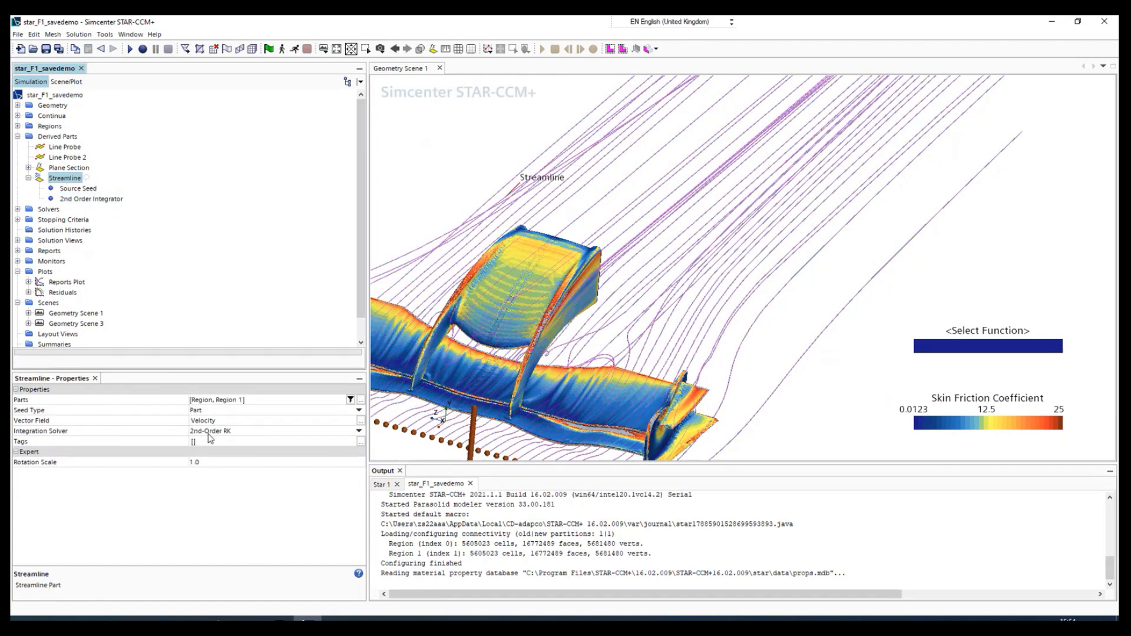
left_click(201, 462)
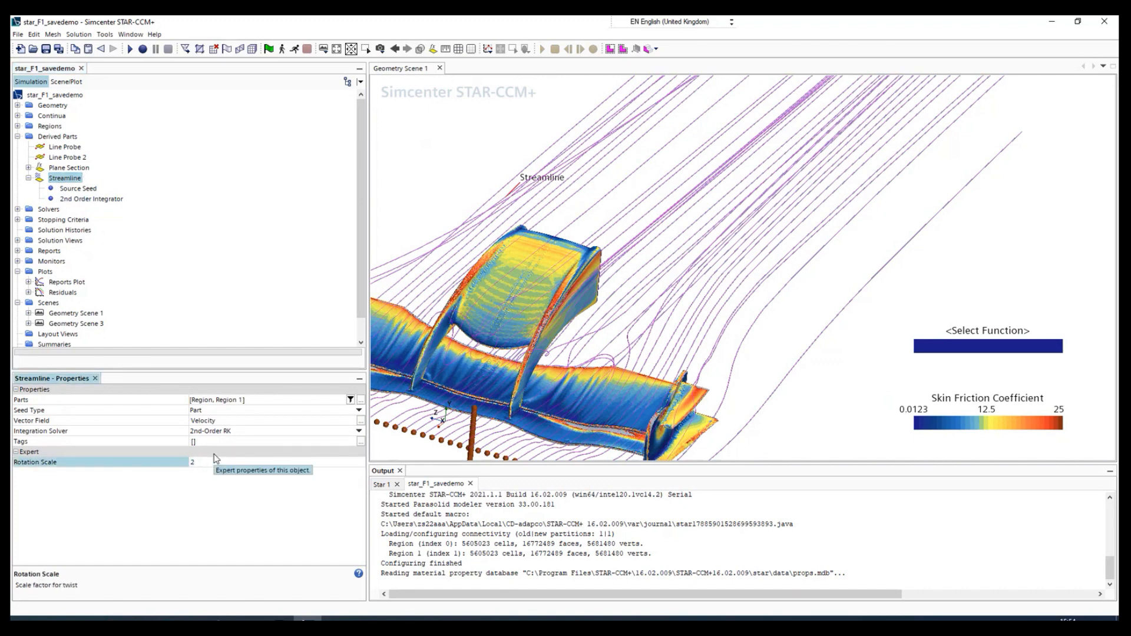
type("2")
key("Return")
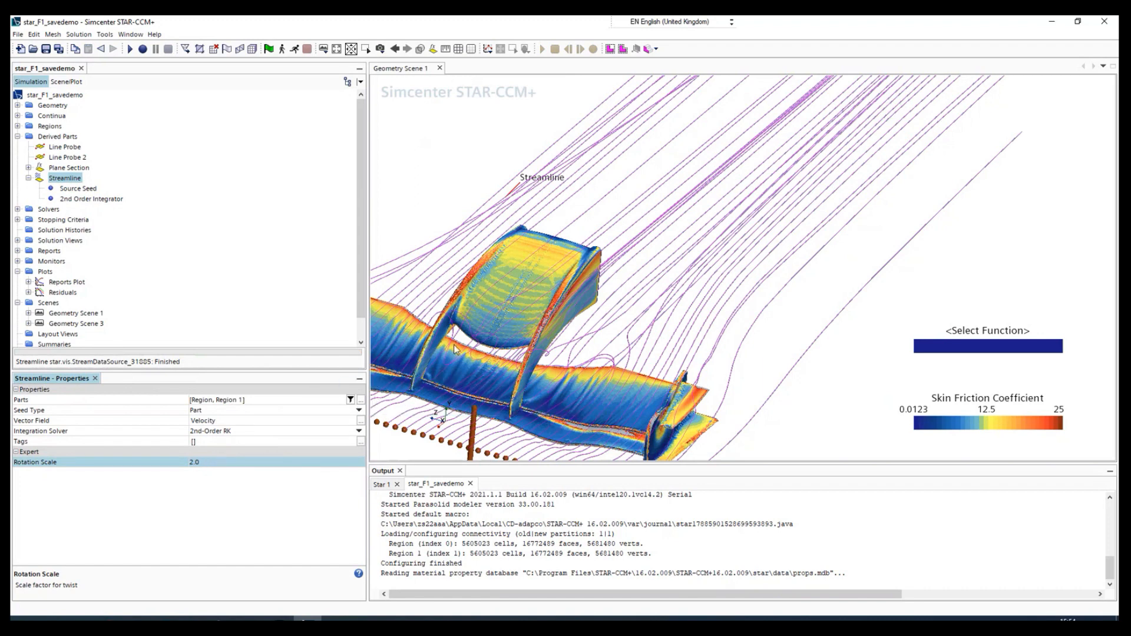
Examine the streamlines around the wing, orienting the scene to the -Y view with -X up
scroll(578, 420, "down", 5)
mouse_move(578, 421)
left_mouse_down()
mouse_move(415, 347)
mouse_move(546, 433)
mouse_move(669, 399)
mouse_move(530, 383)
mouse_move(487, 368)
mouse_move(500, 355)
mouse_move(434, 411)
mouse_move(642, 259)
mouse_move(667, 296)
left_mouse_up()
scroll(488, 368, "up", 2)
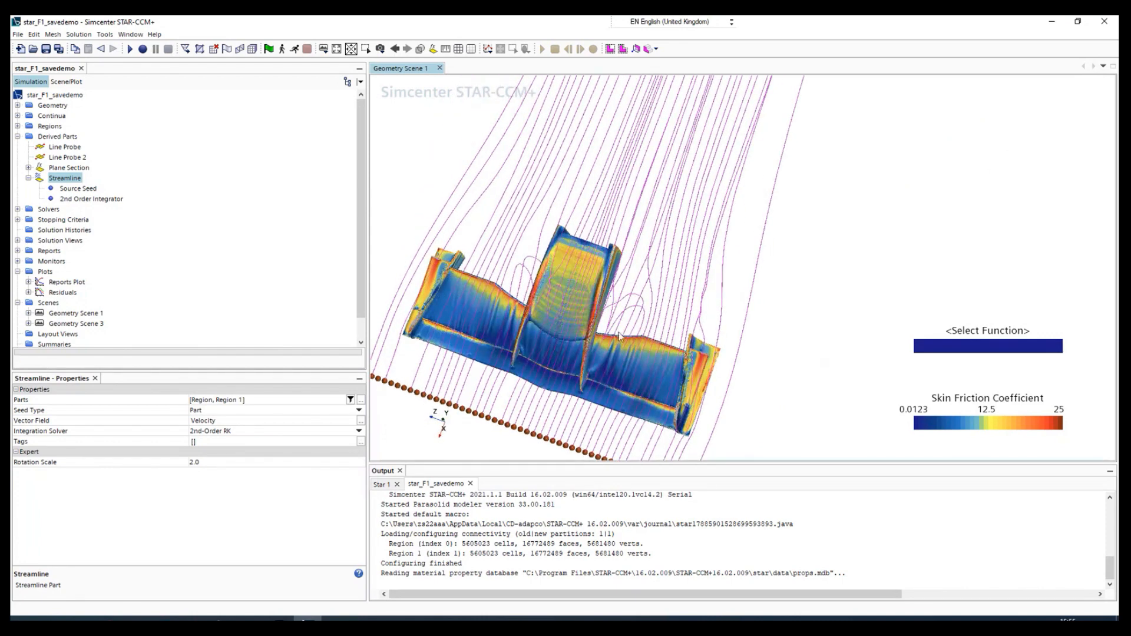
left_click_drag(619, 337, 488, 279)
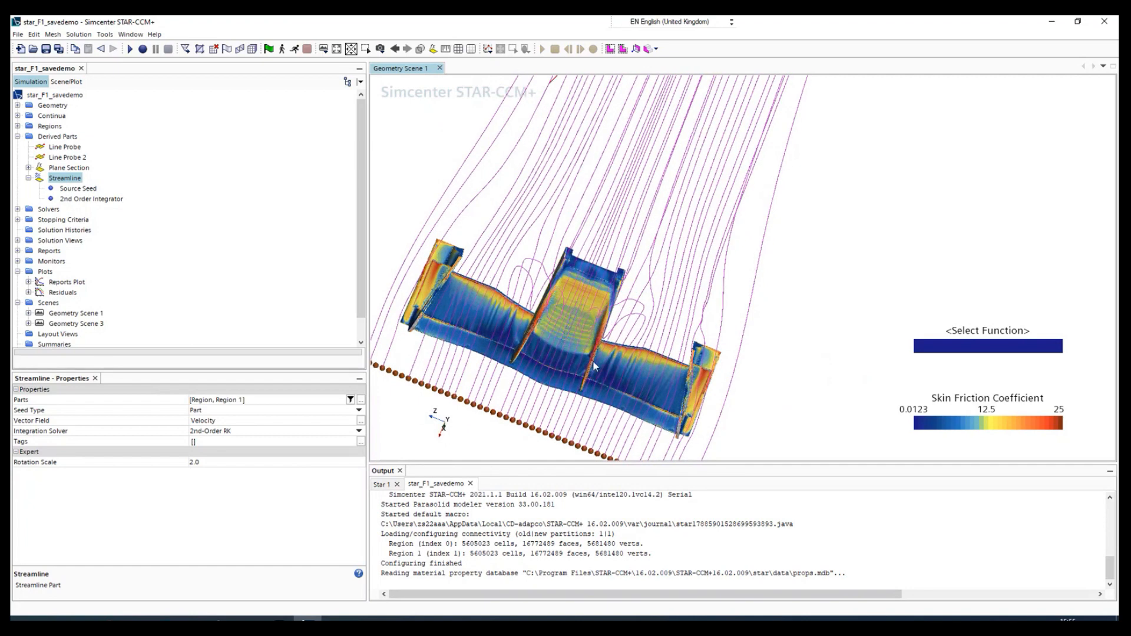
left_click_drag(594, 366, 474, 322)
middle_click_drag(475, 321, 454, 56)
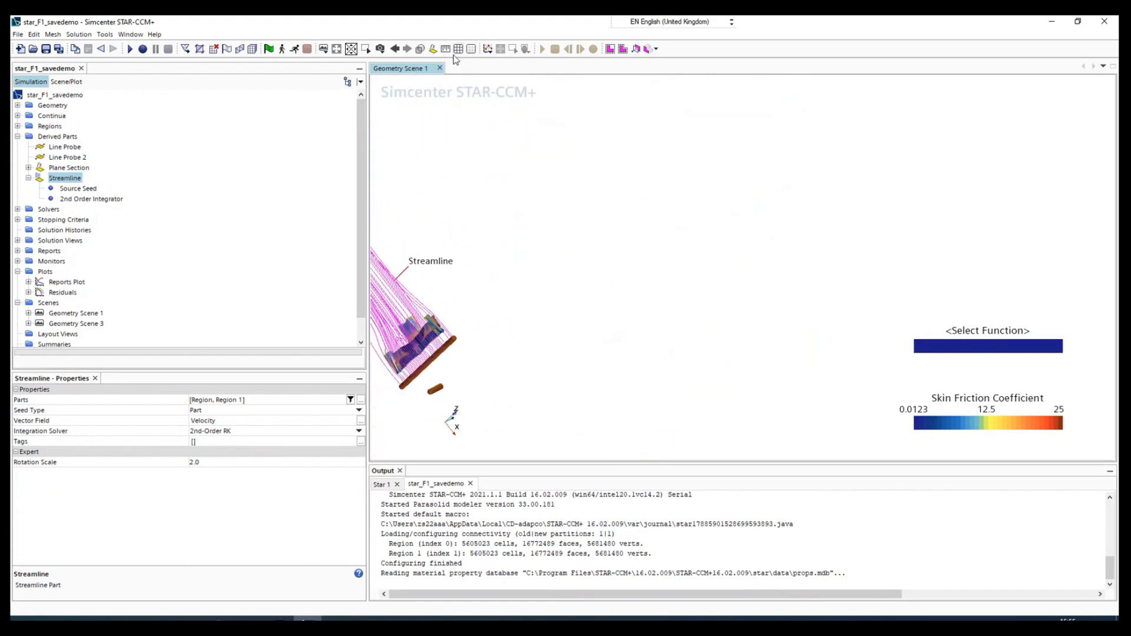
left_click(380, 49)
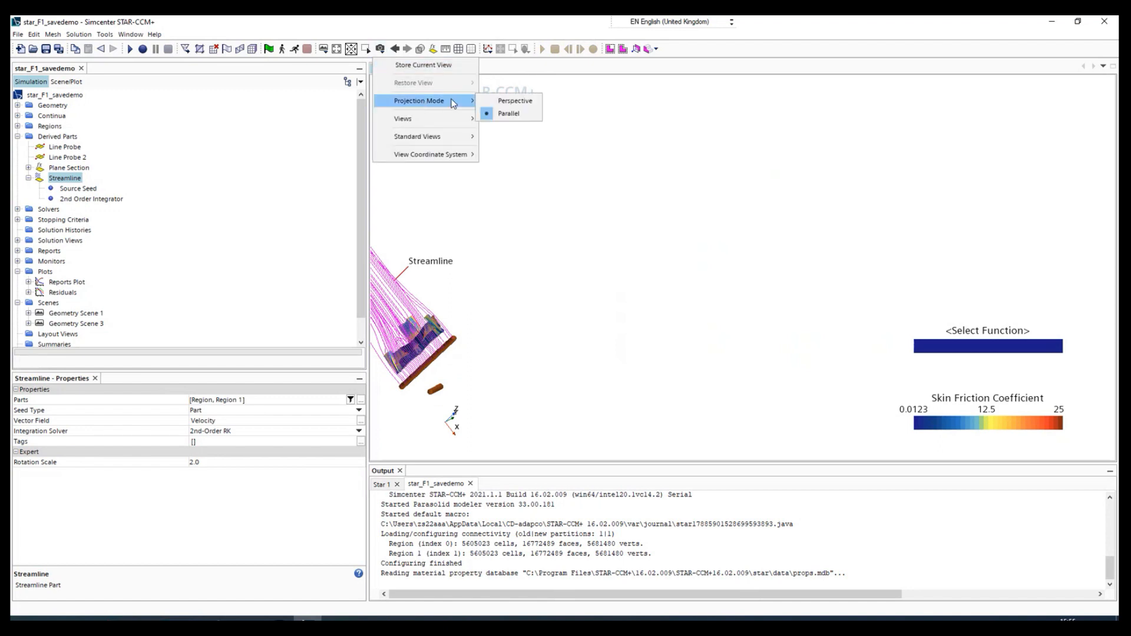
mouse_move(462, 120)
mouse_move(510, 134)
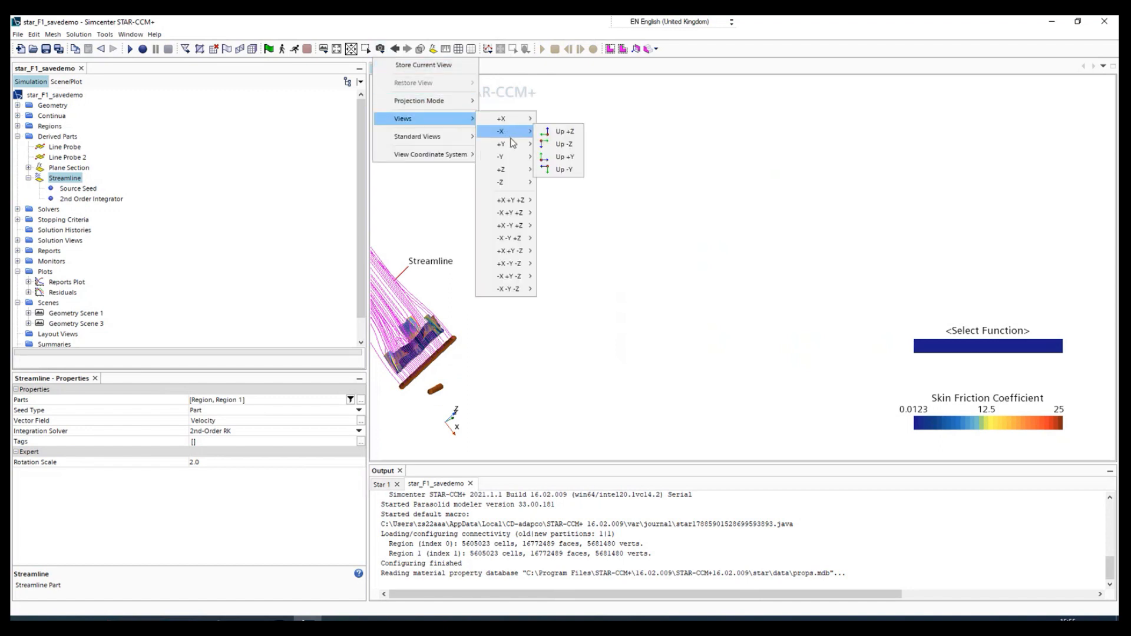
mouse_move(519, 176)
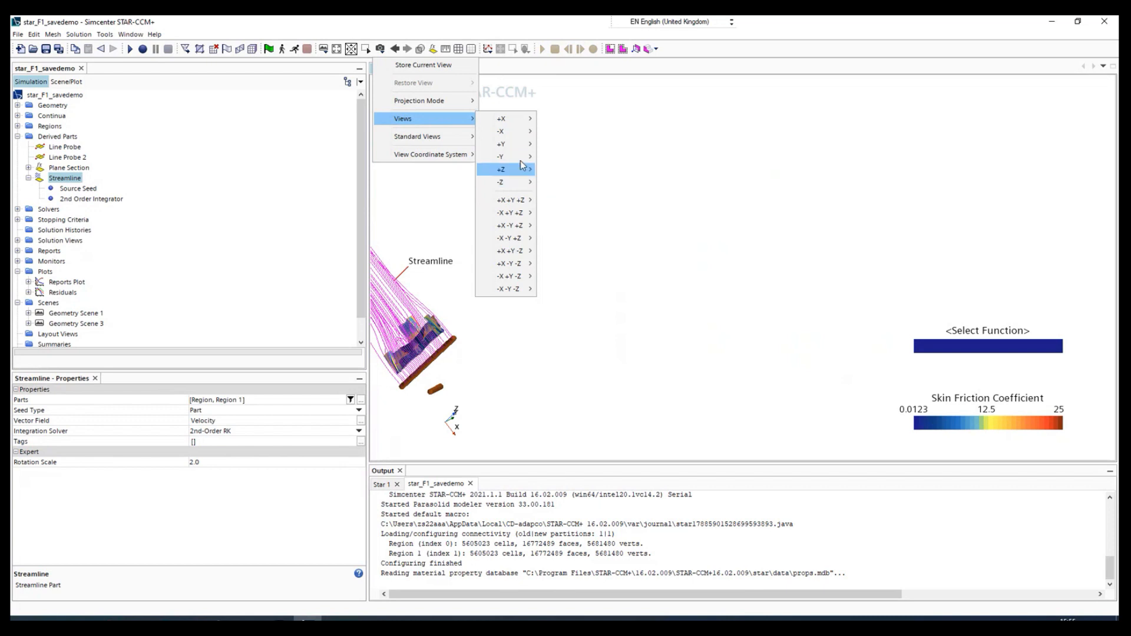
mouse_move(529, 157)
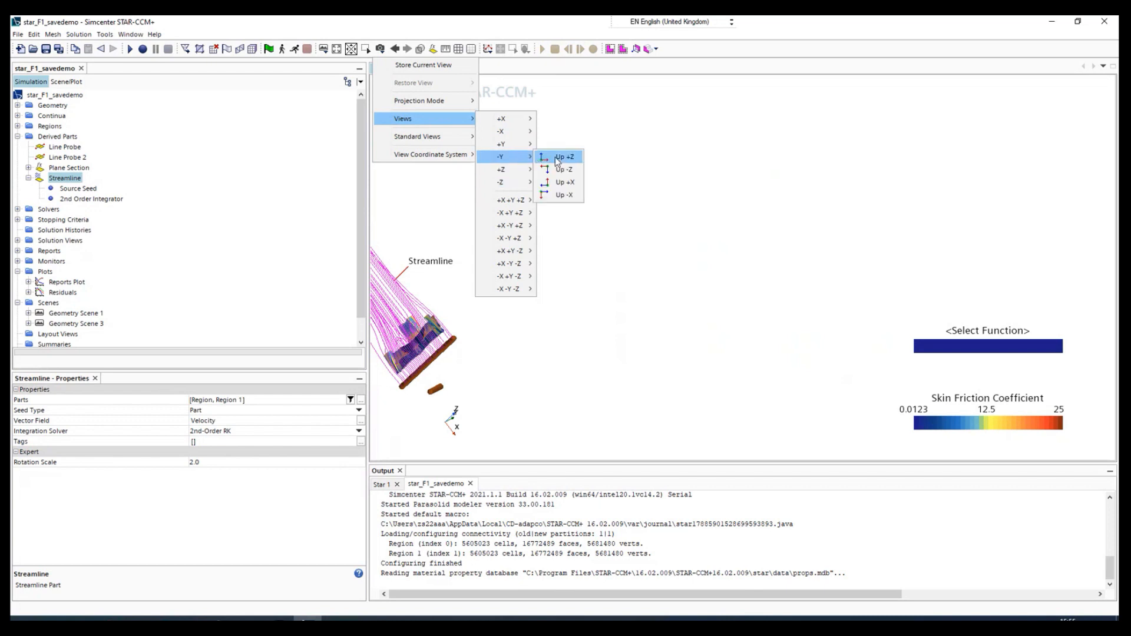
left_click(558, 197)
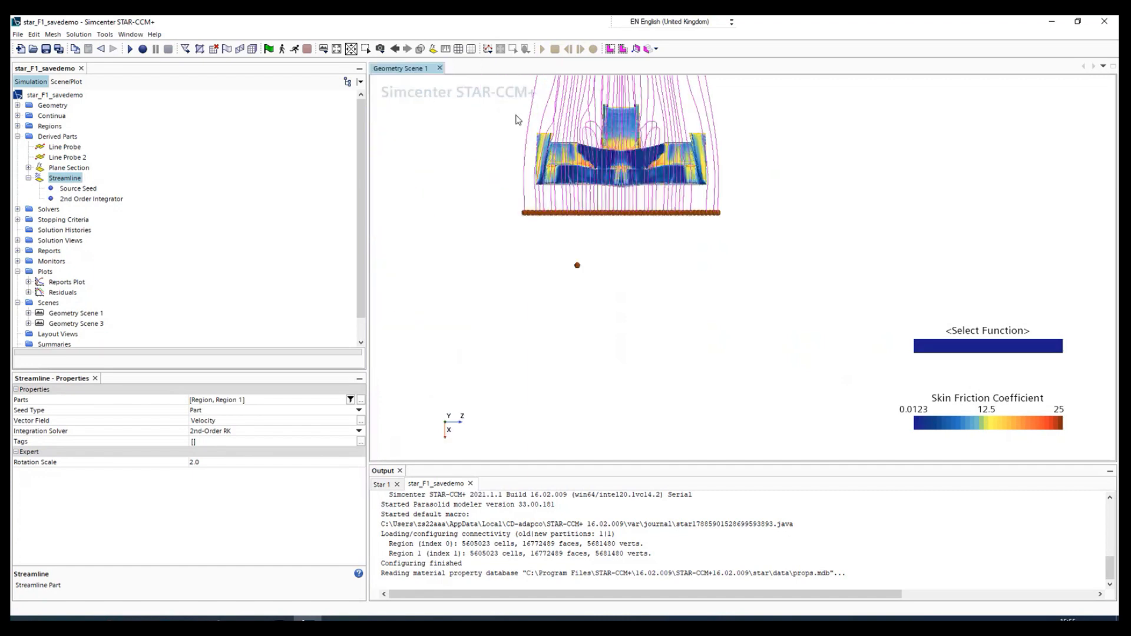
scroll(605, 106, "up", 10)
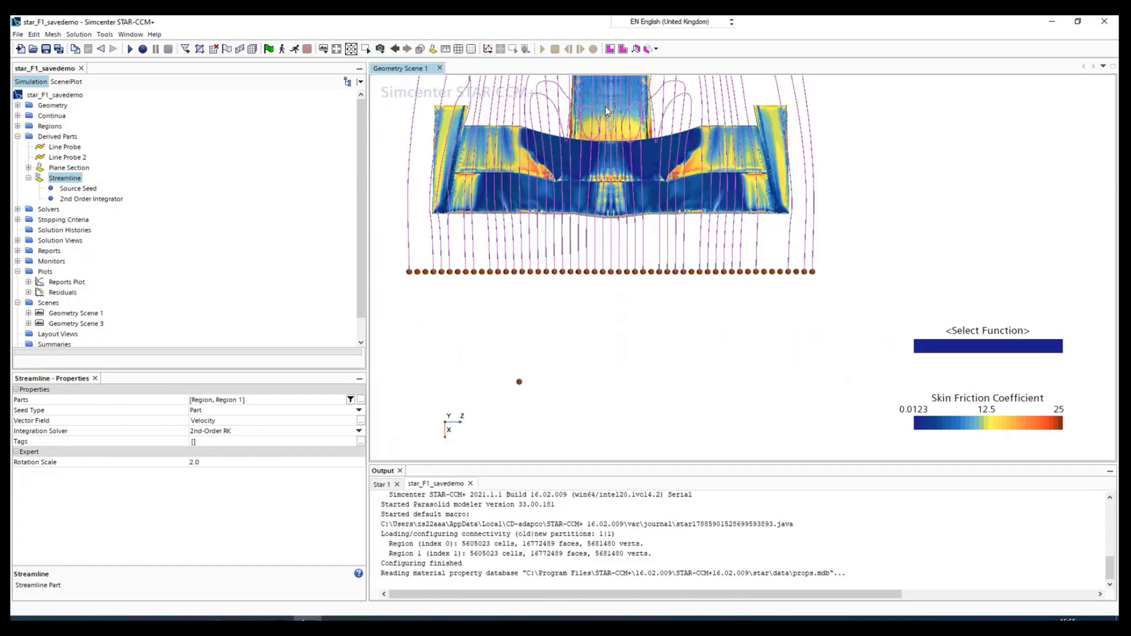
Inspect how the streamlines from Line Probe 2 pass over the front wing and nose, up close and from oblique front and side angles
scroll(598, 109, "down", 3)
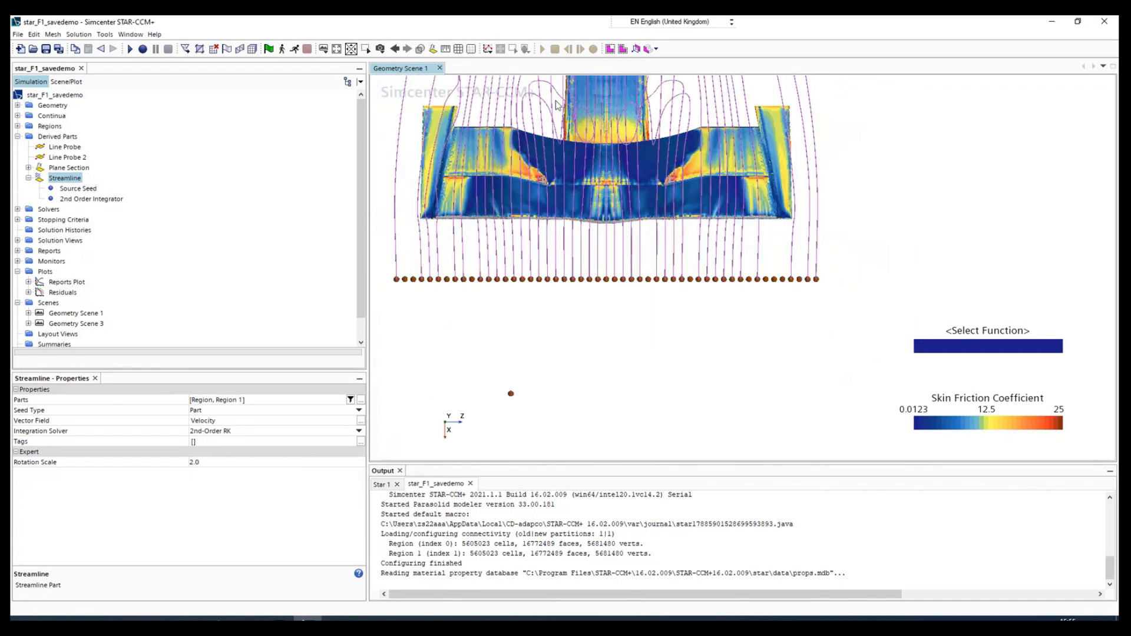
scroll(577, 84, "up", 5)
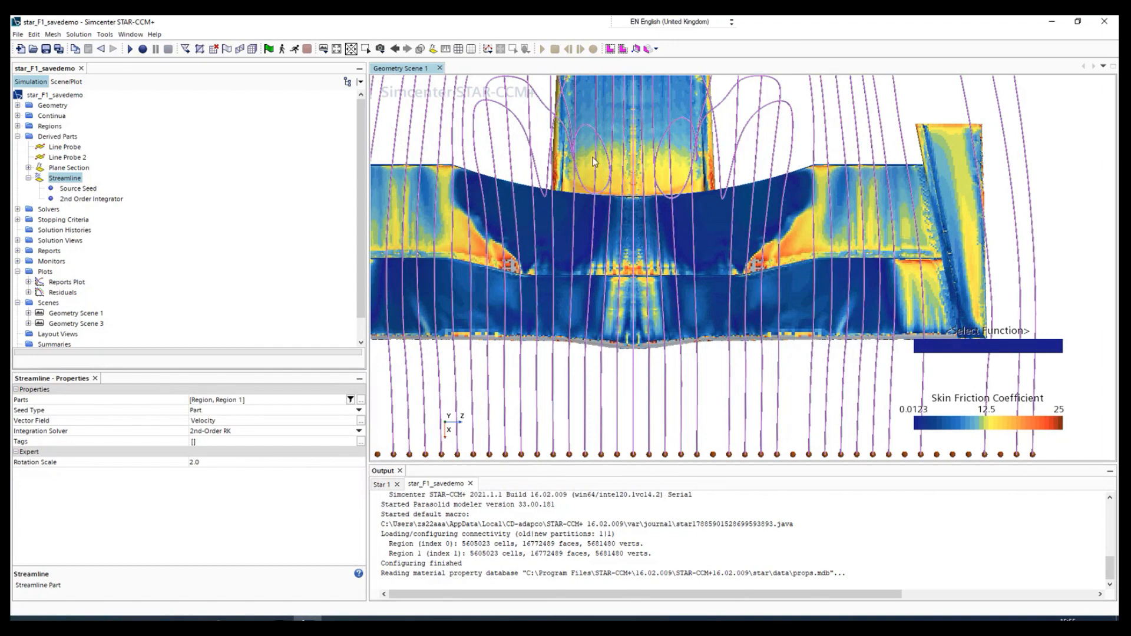
left_click_drag(594, 162, 446, 186)
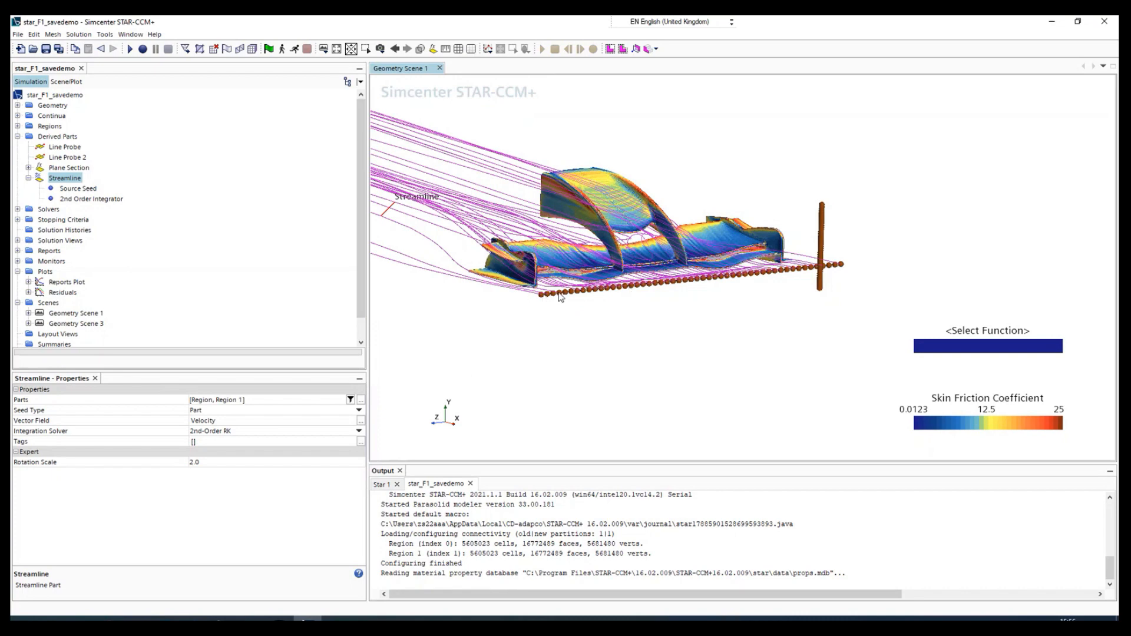
mouse_move(495, 290)
left_mouse_down()
mouse_move(451, 258)
mouse_move(482, 294)
left_mouse_up()
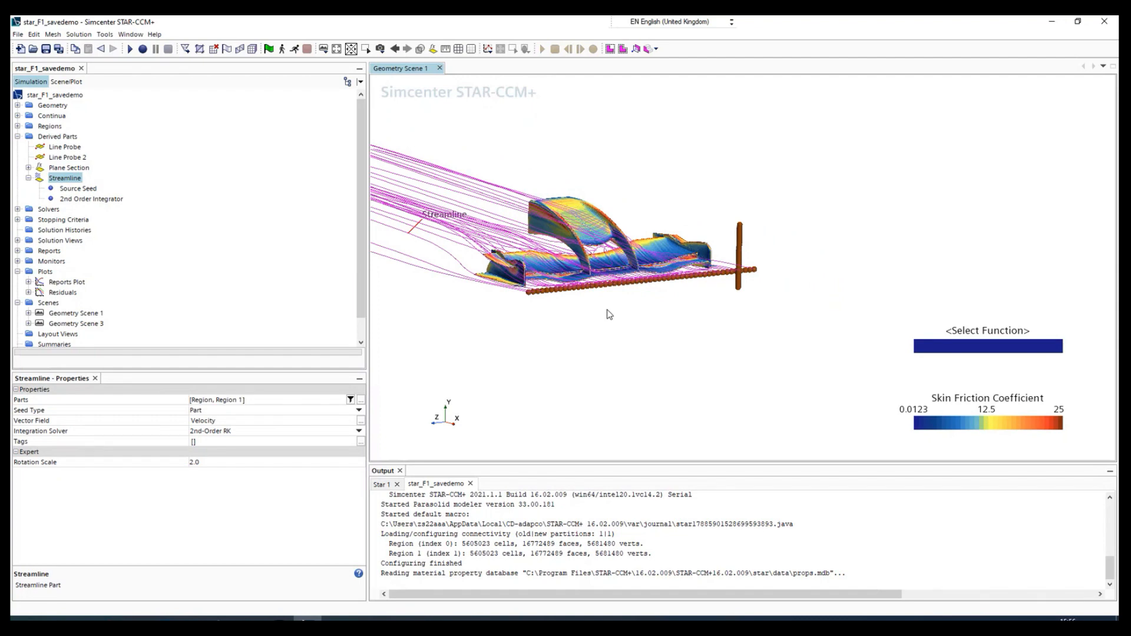
left_click_drag(609, 314, 800, 353)
scroll(691, 166, "up", 2)
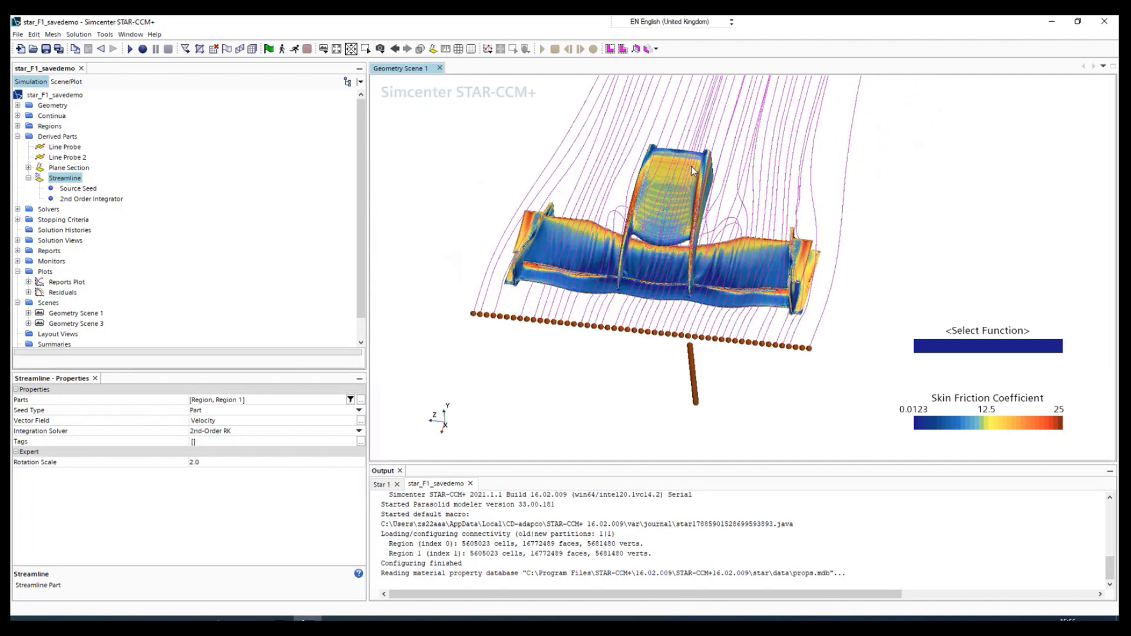
scroll(691, 167, "up", 1)
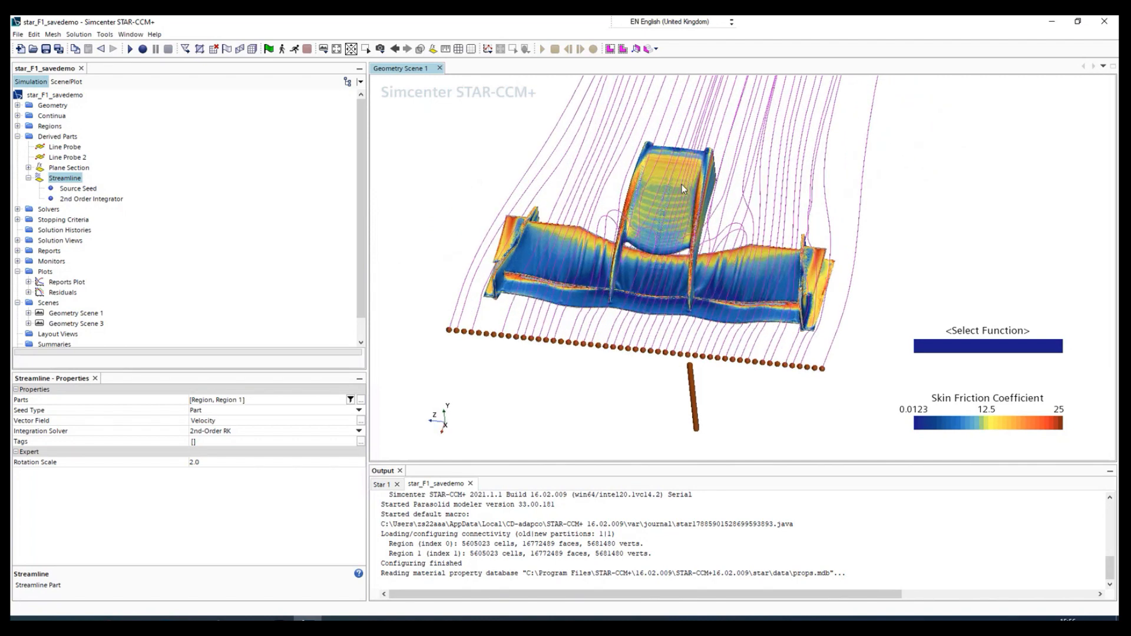